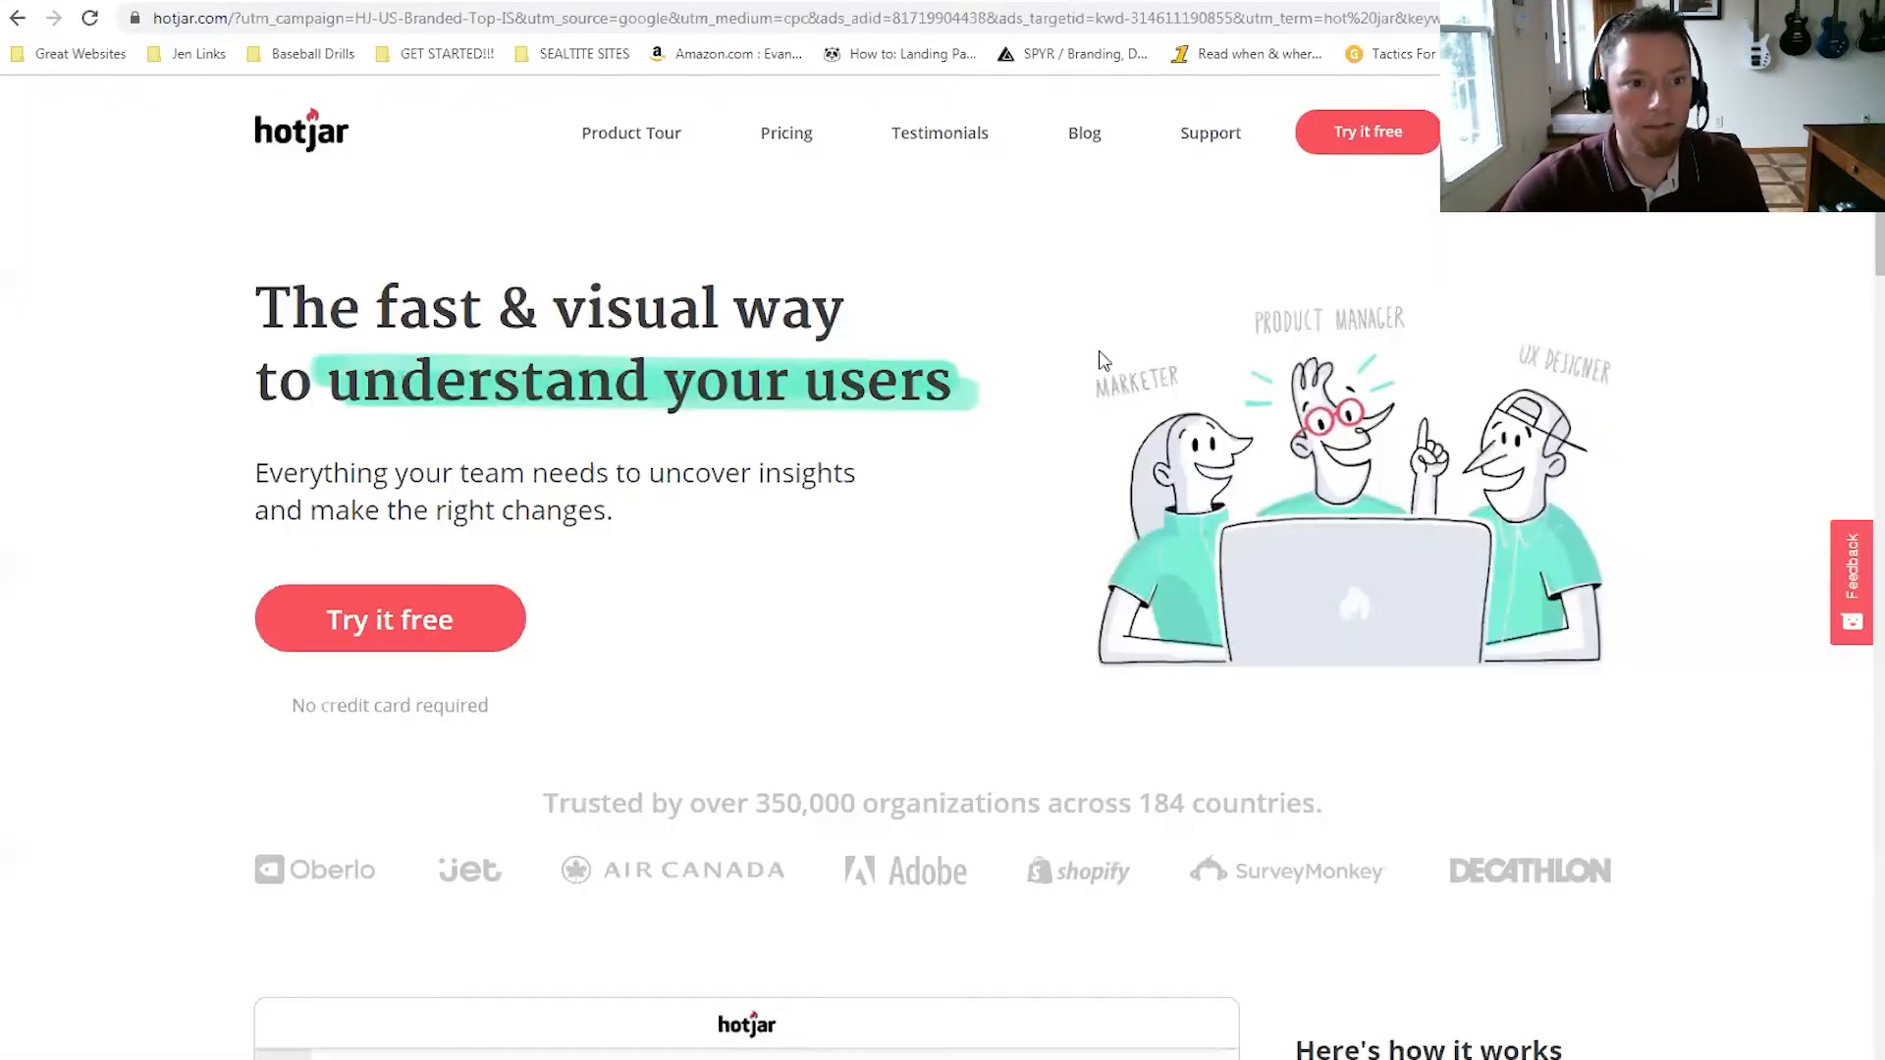
Replace the long tracking address with plain hotjar.com and load the Hotjar homepage.
{"action": "left_click_drag", "start_coordinate": [238, 19], "coordinate": [658, 319]}
{"action": "key", "text": "BackSpace"}
{"action": "key", "text": "Return"}
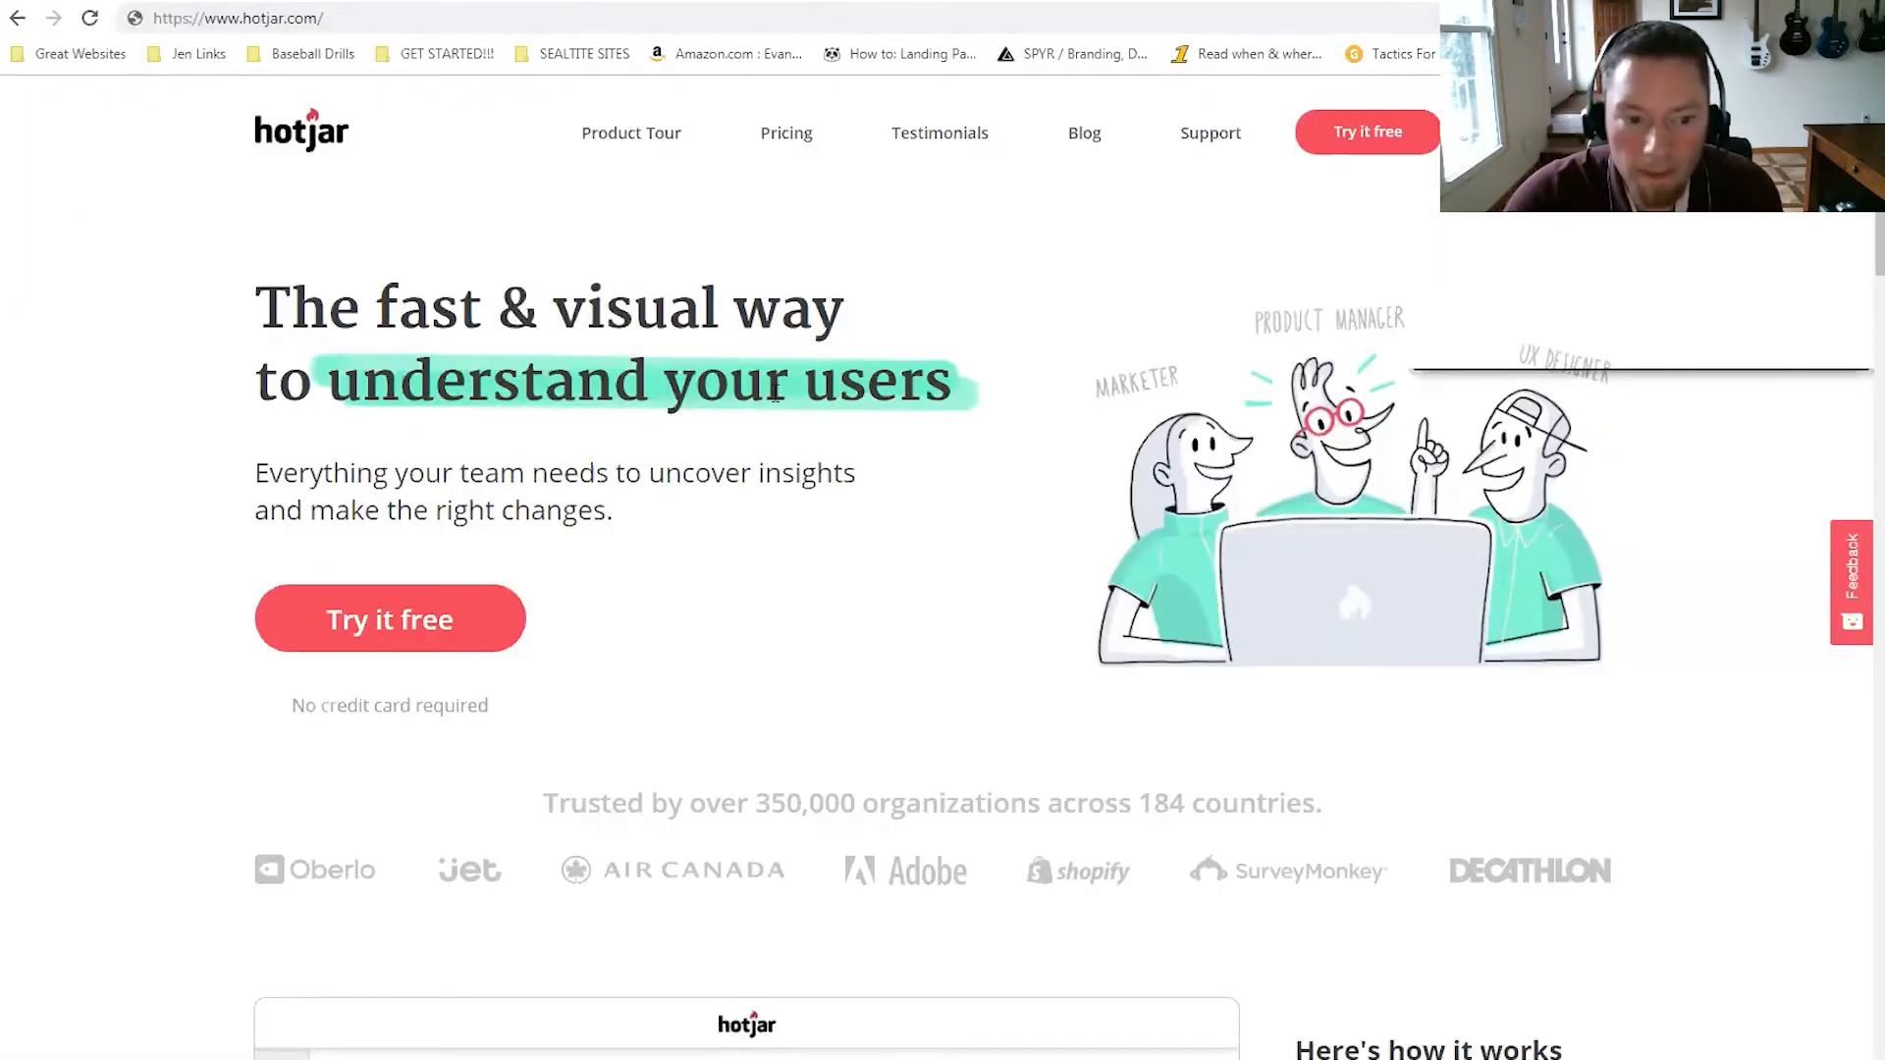
Review the Personal pricing plans and start signing up for the free BASIC plan.
{"action": "left_click", "coordinate": [415, 655]}
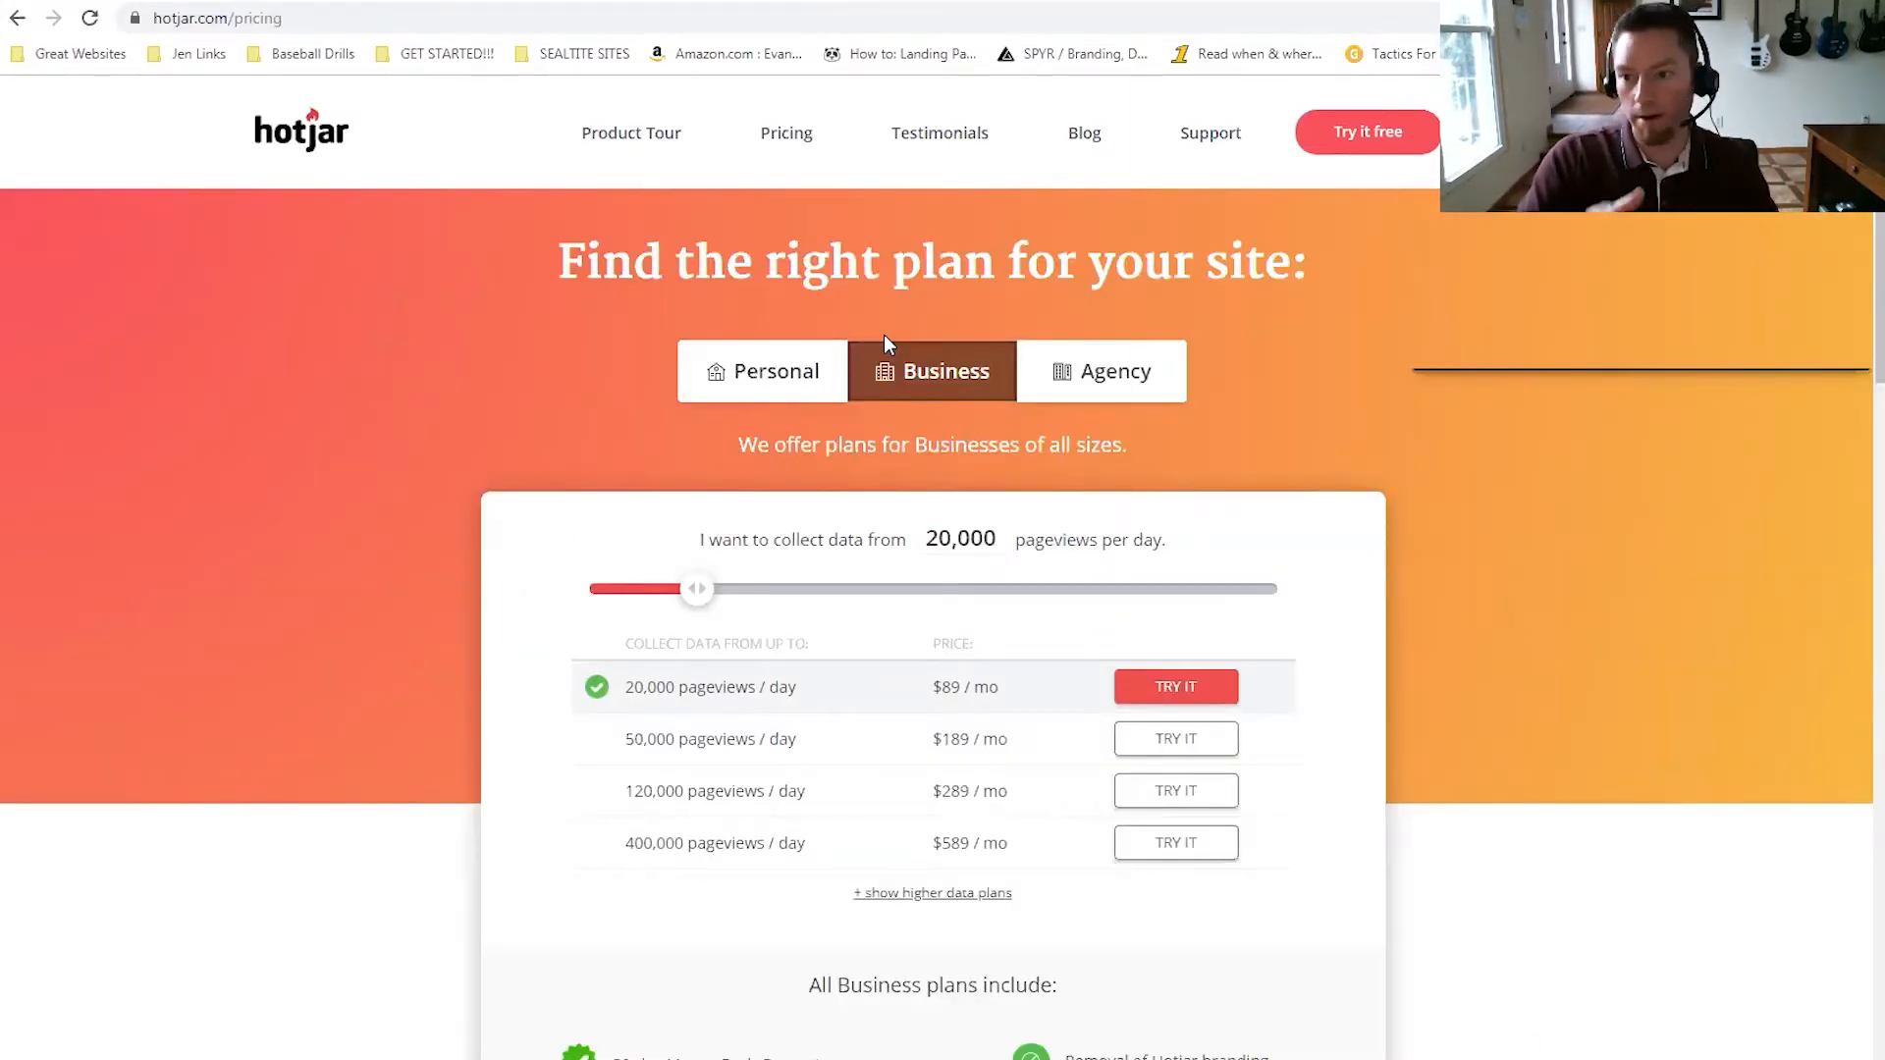
{"action": "left_click", "coordinate": [751, 371]}
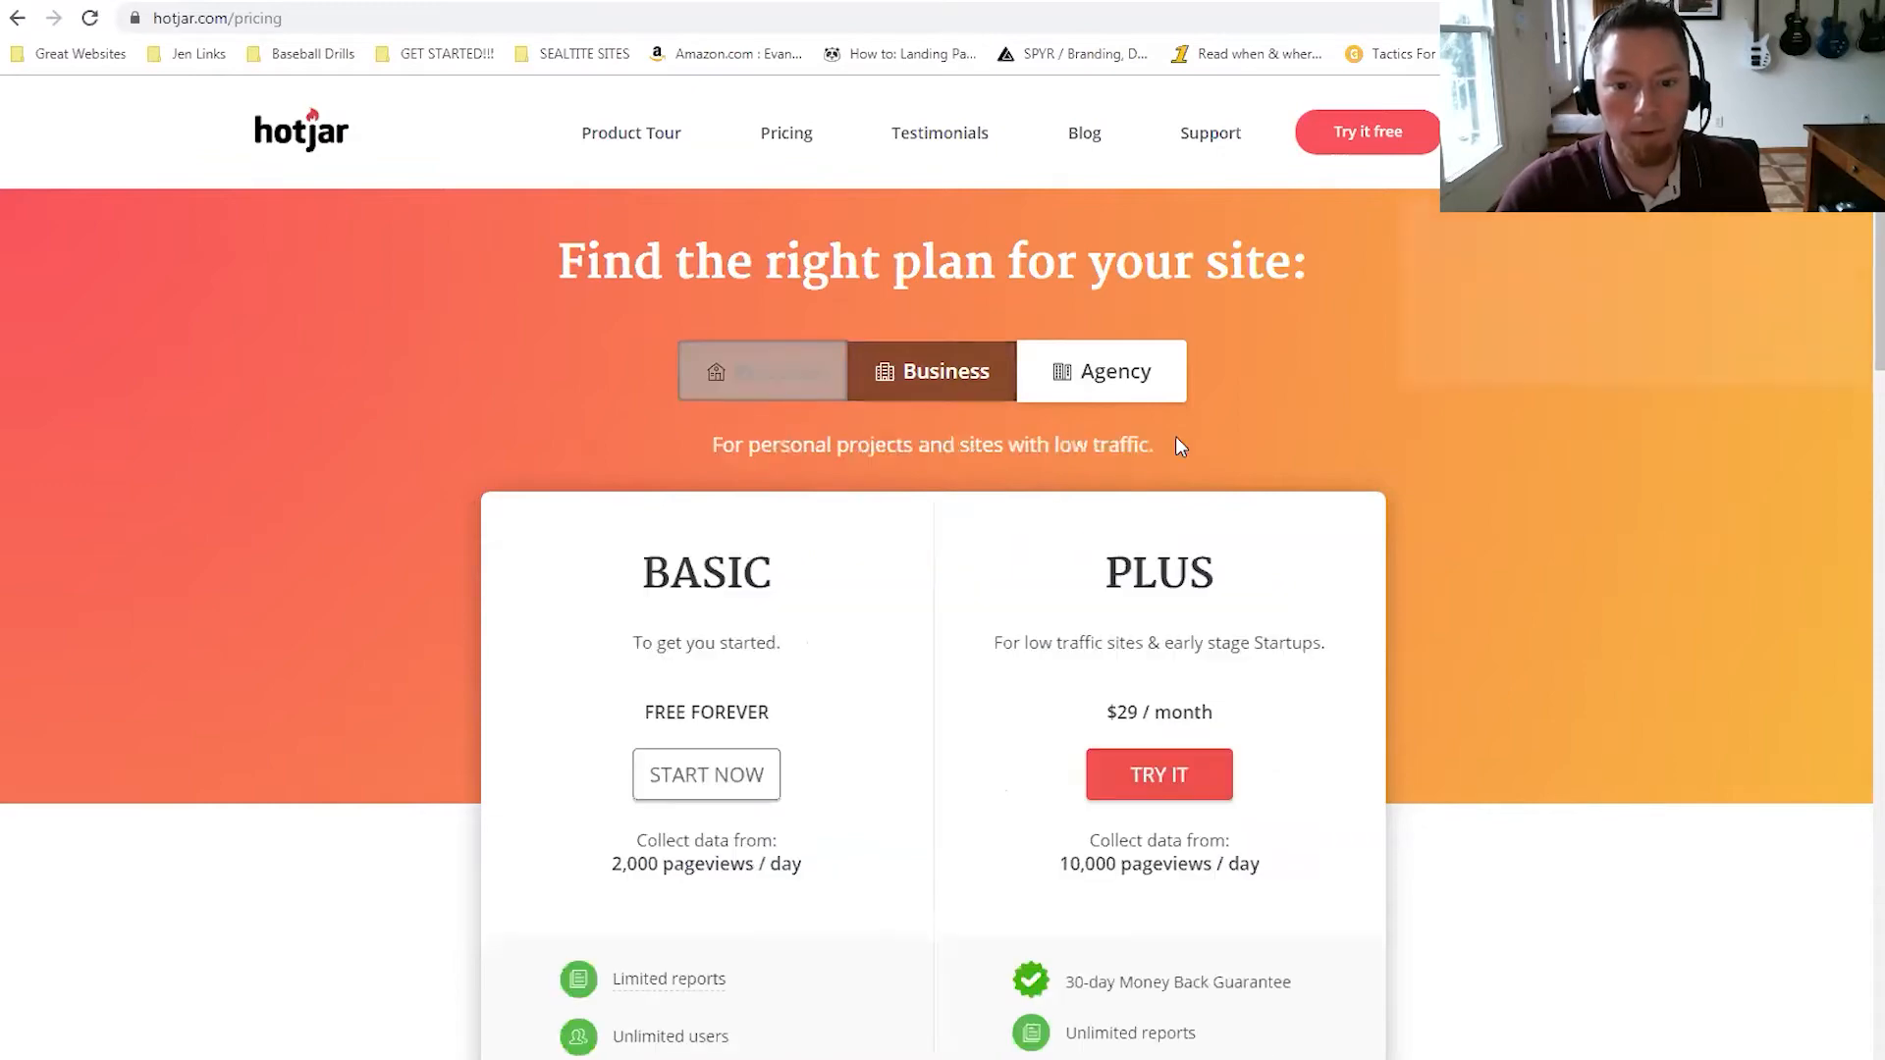
{"action": "scroll", "coordinate": [918, 506], "scroll_direction": "down", "scroll_amount": 2}
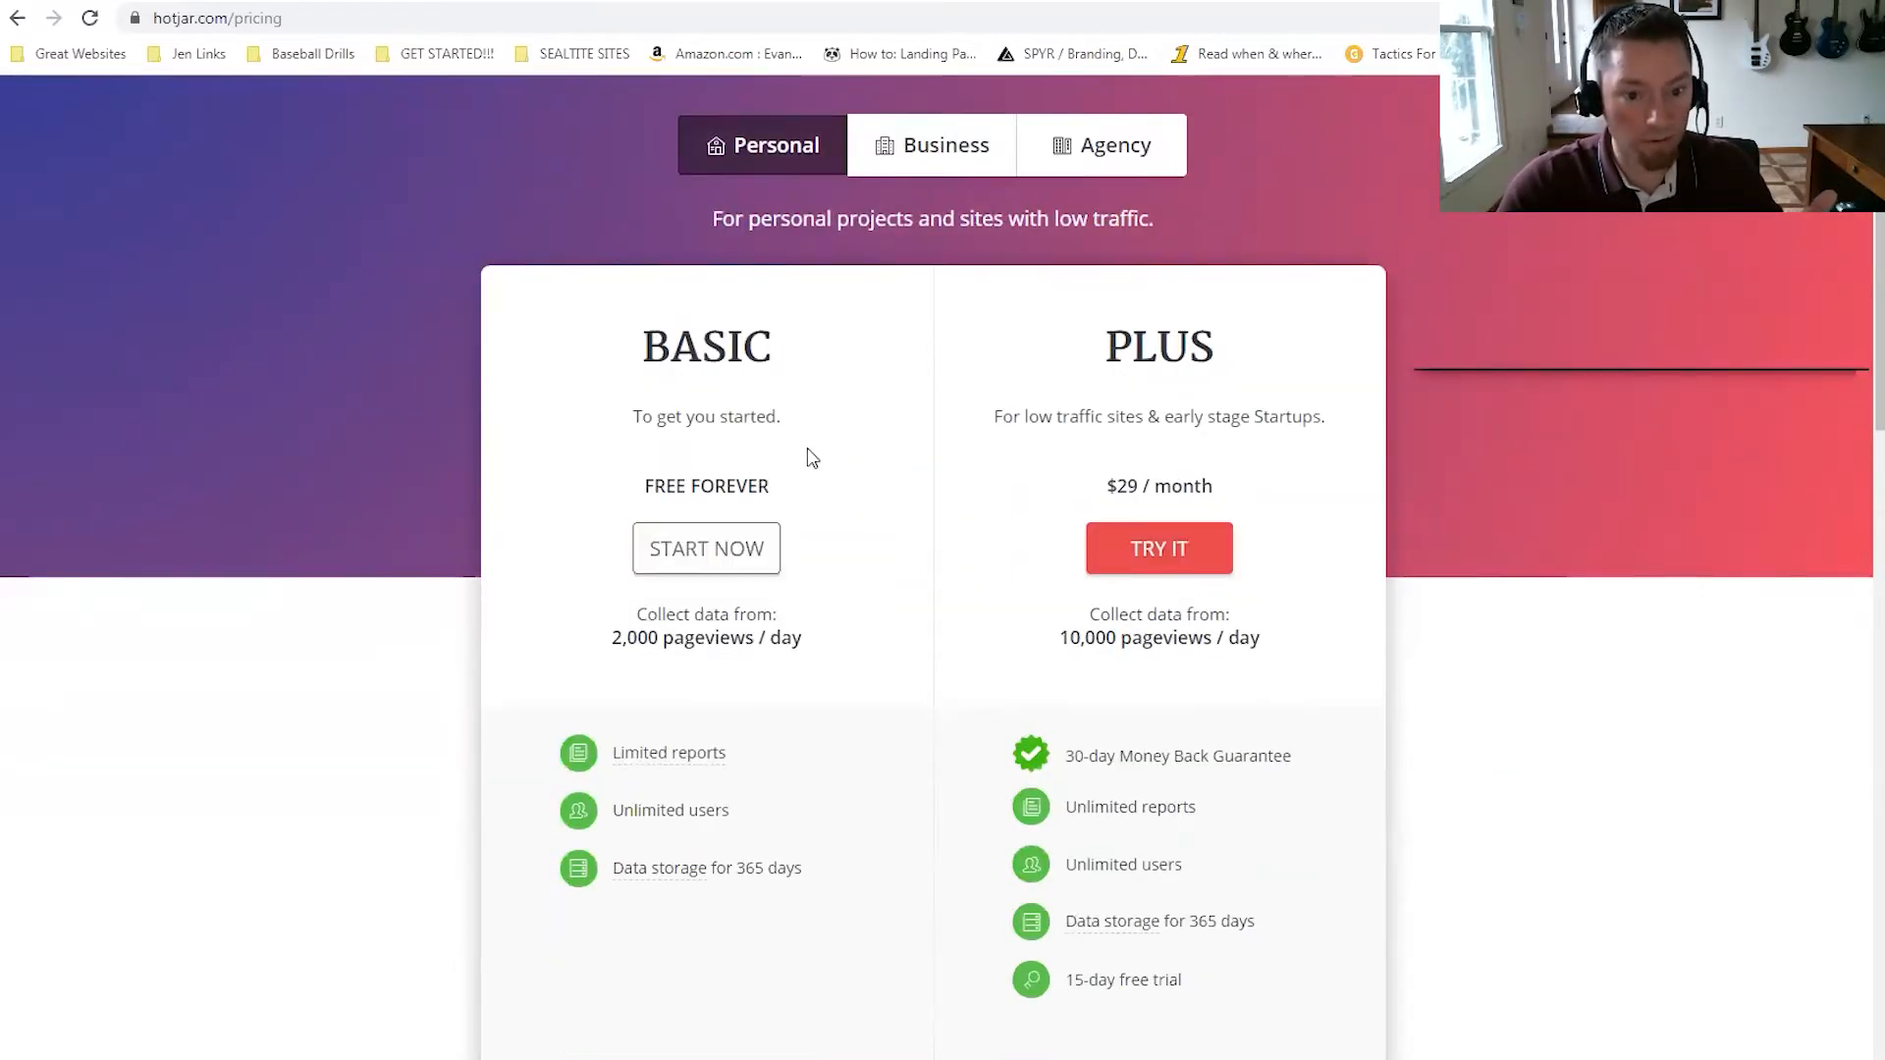
{"action": "scroll", "coordinate": [825, 456], "scroll_direction": "down", "scroll_amount": 3}
{"action": "scroll", "coordinate": [825, 457], "scroll_direction": "up", "scroll_amount": 5}
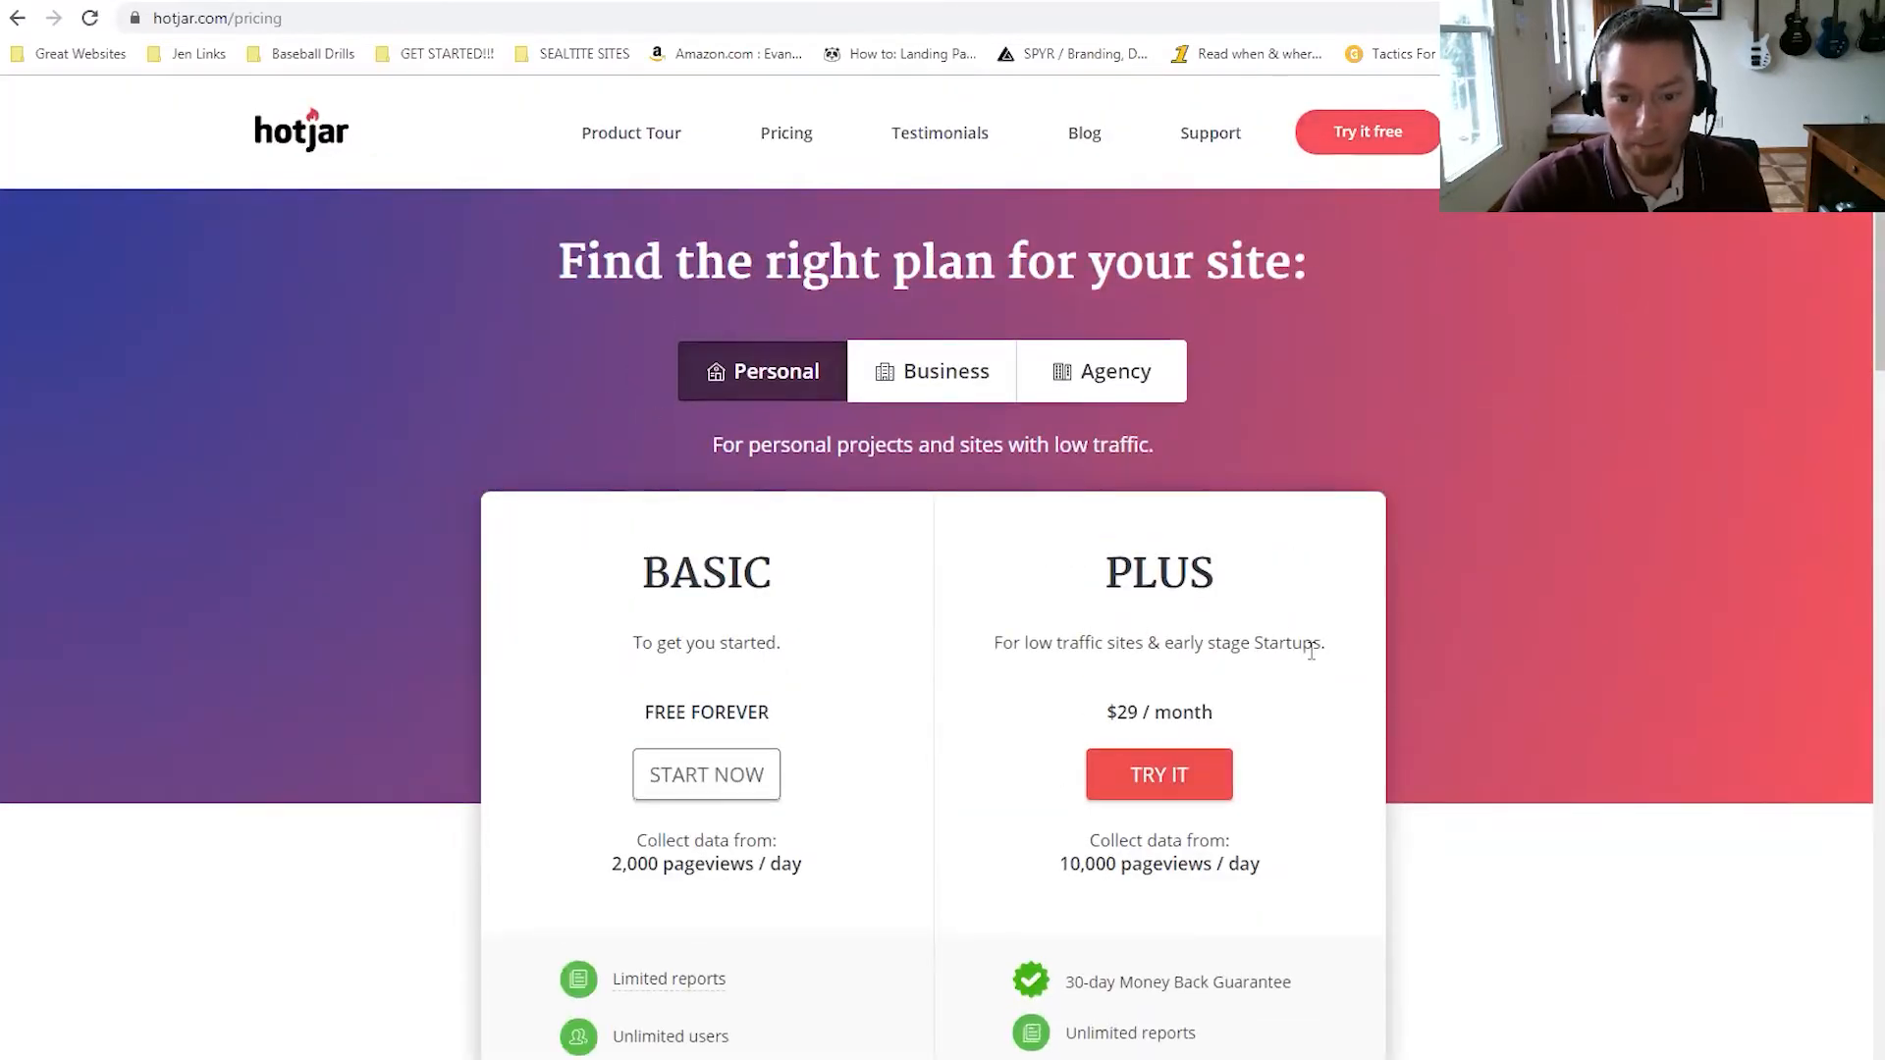
{"action": "scroll", "coordinate": [856, 495], "scroll_direction": "down", "scroll_amount": 2}
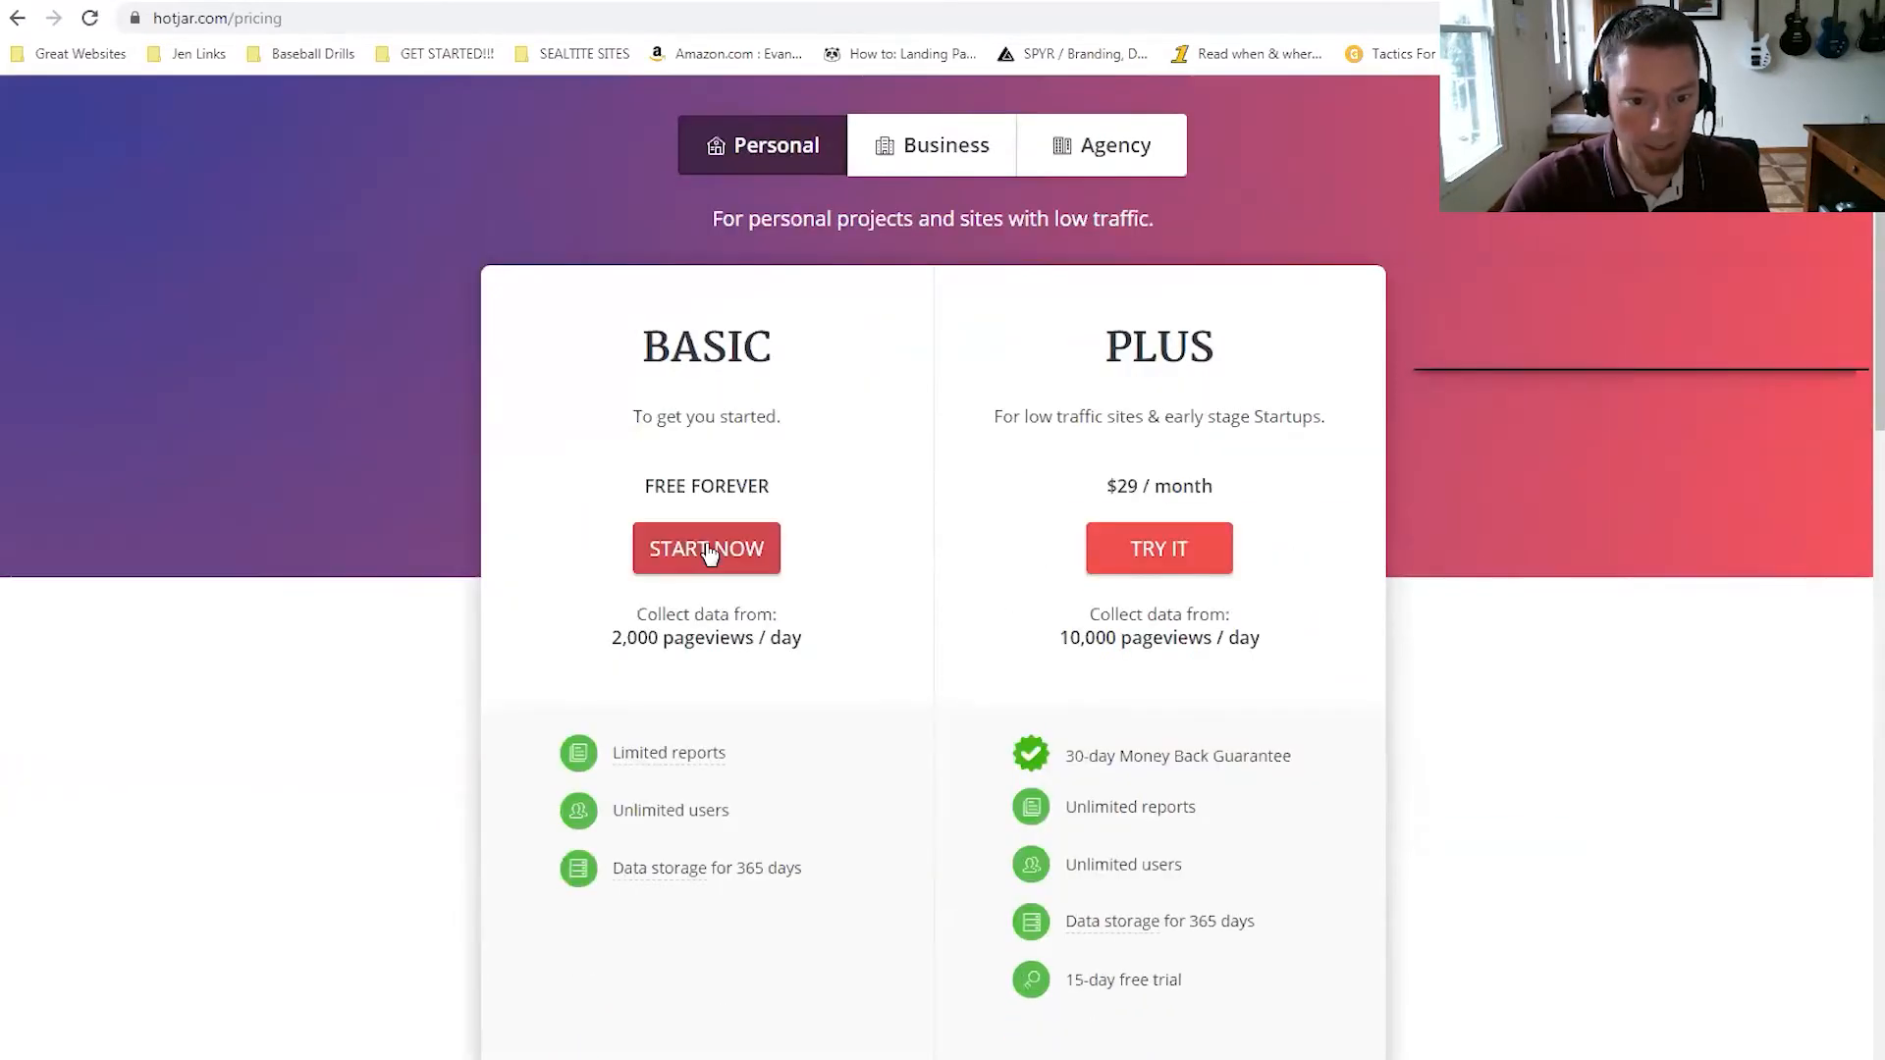
{"action": "left_click", "coordinate": [707, 553]}
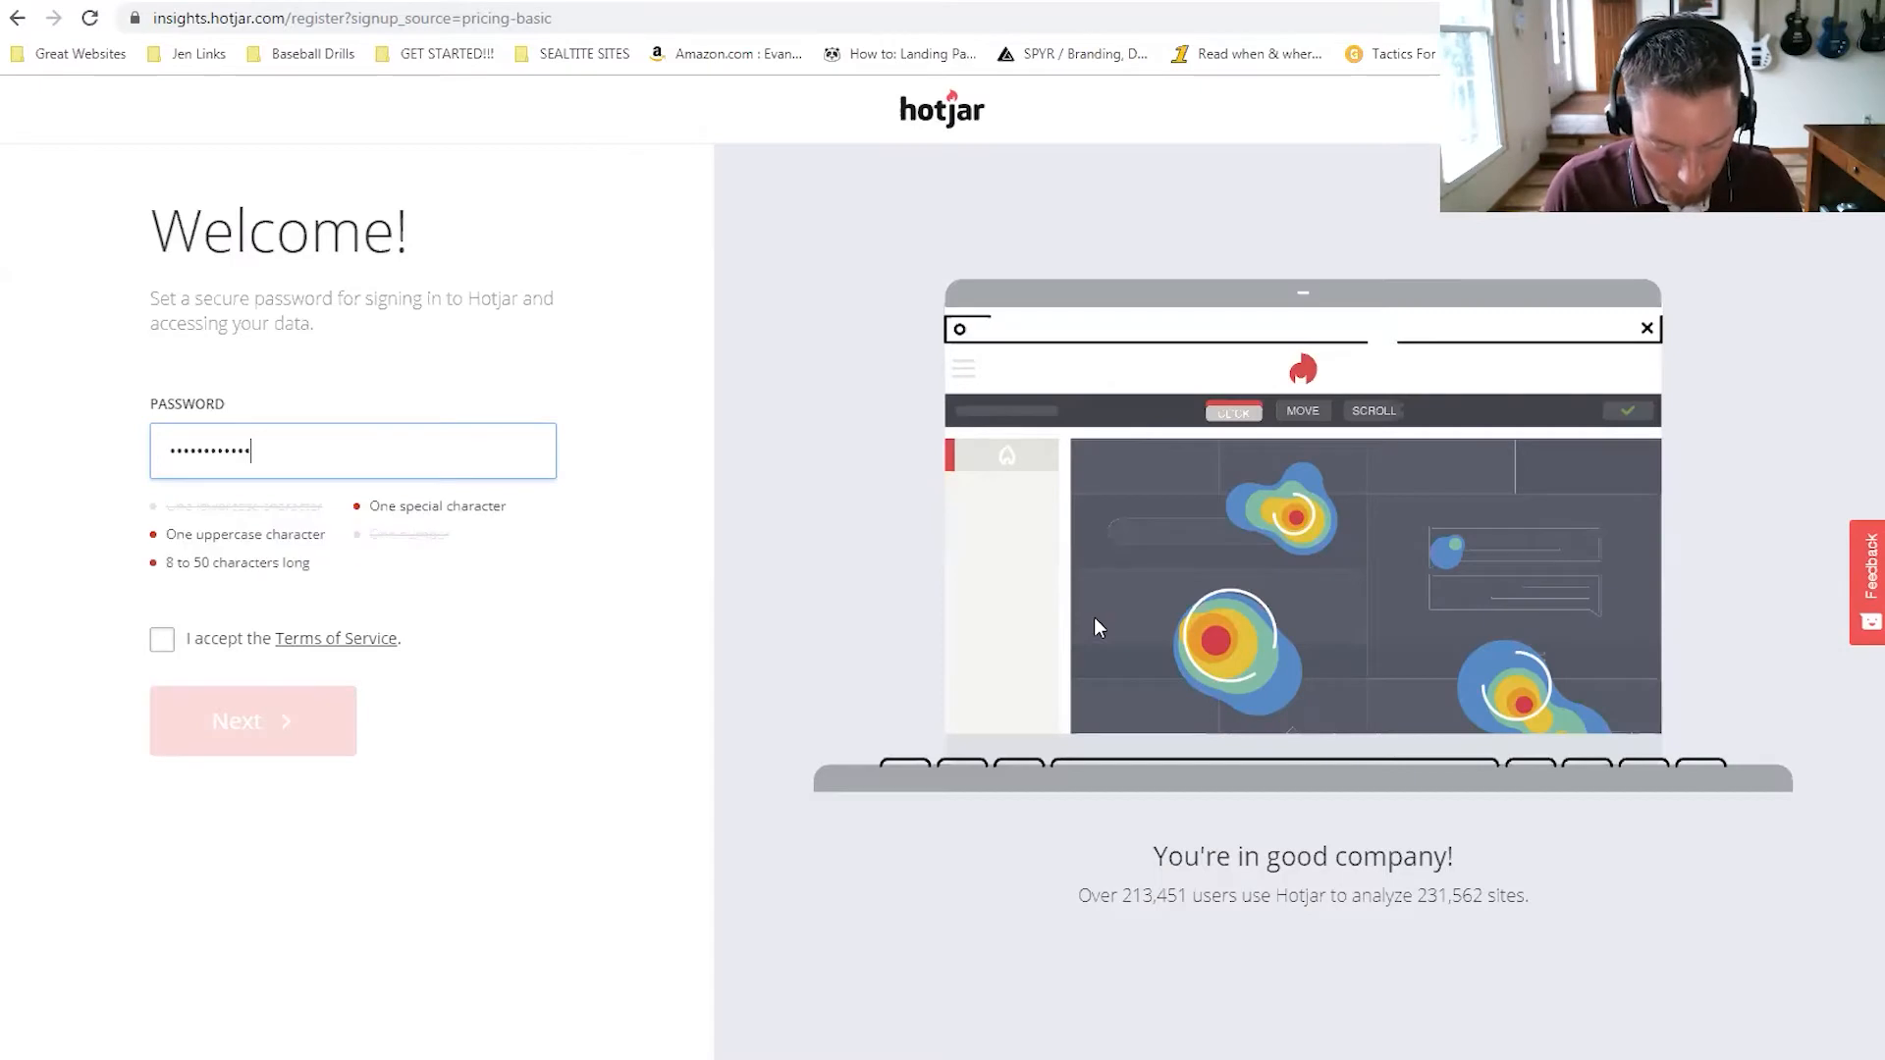
Enter the account password, choose Consultant as the role, and answer No to managing clients.
{"action": "type", "text": "1!"}
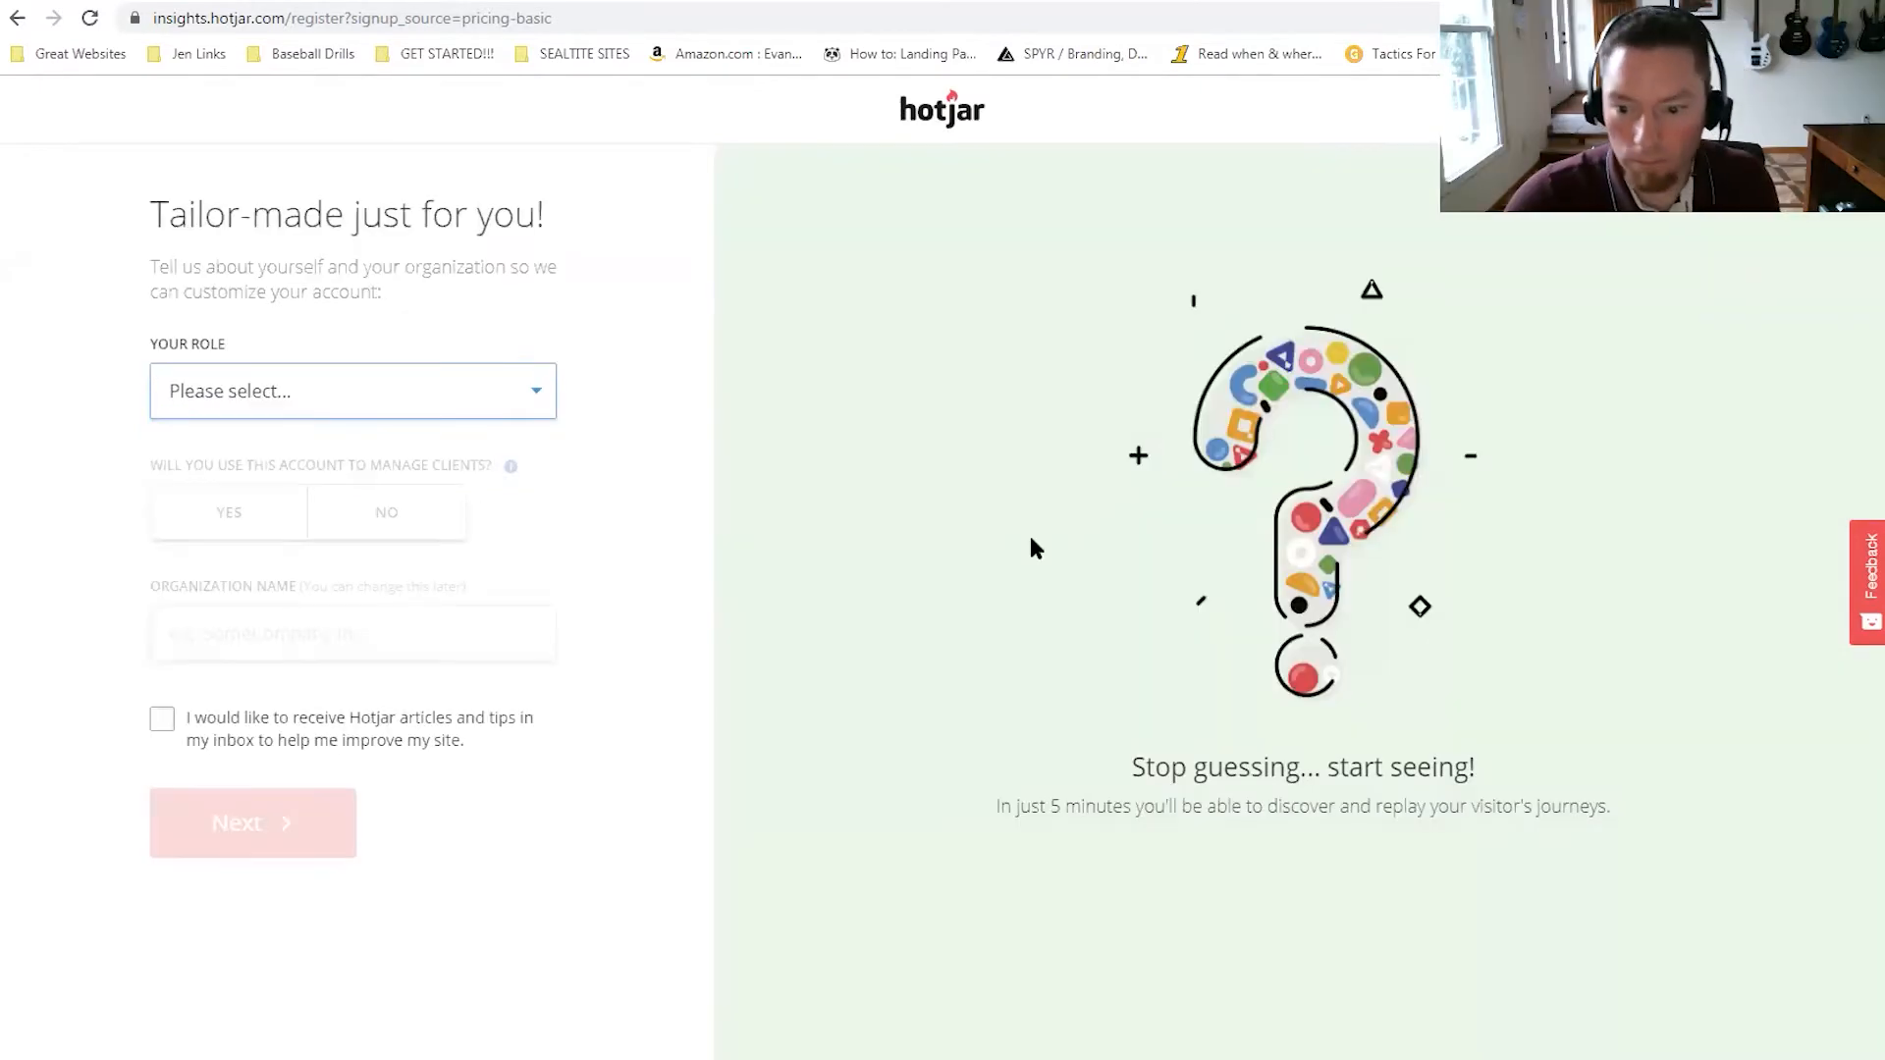
{"action": "left_click", "coordinate": [334, 395]}
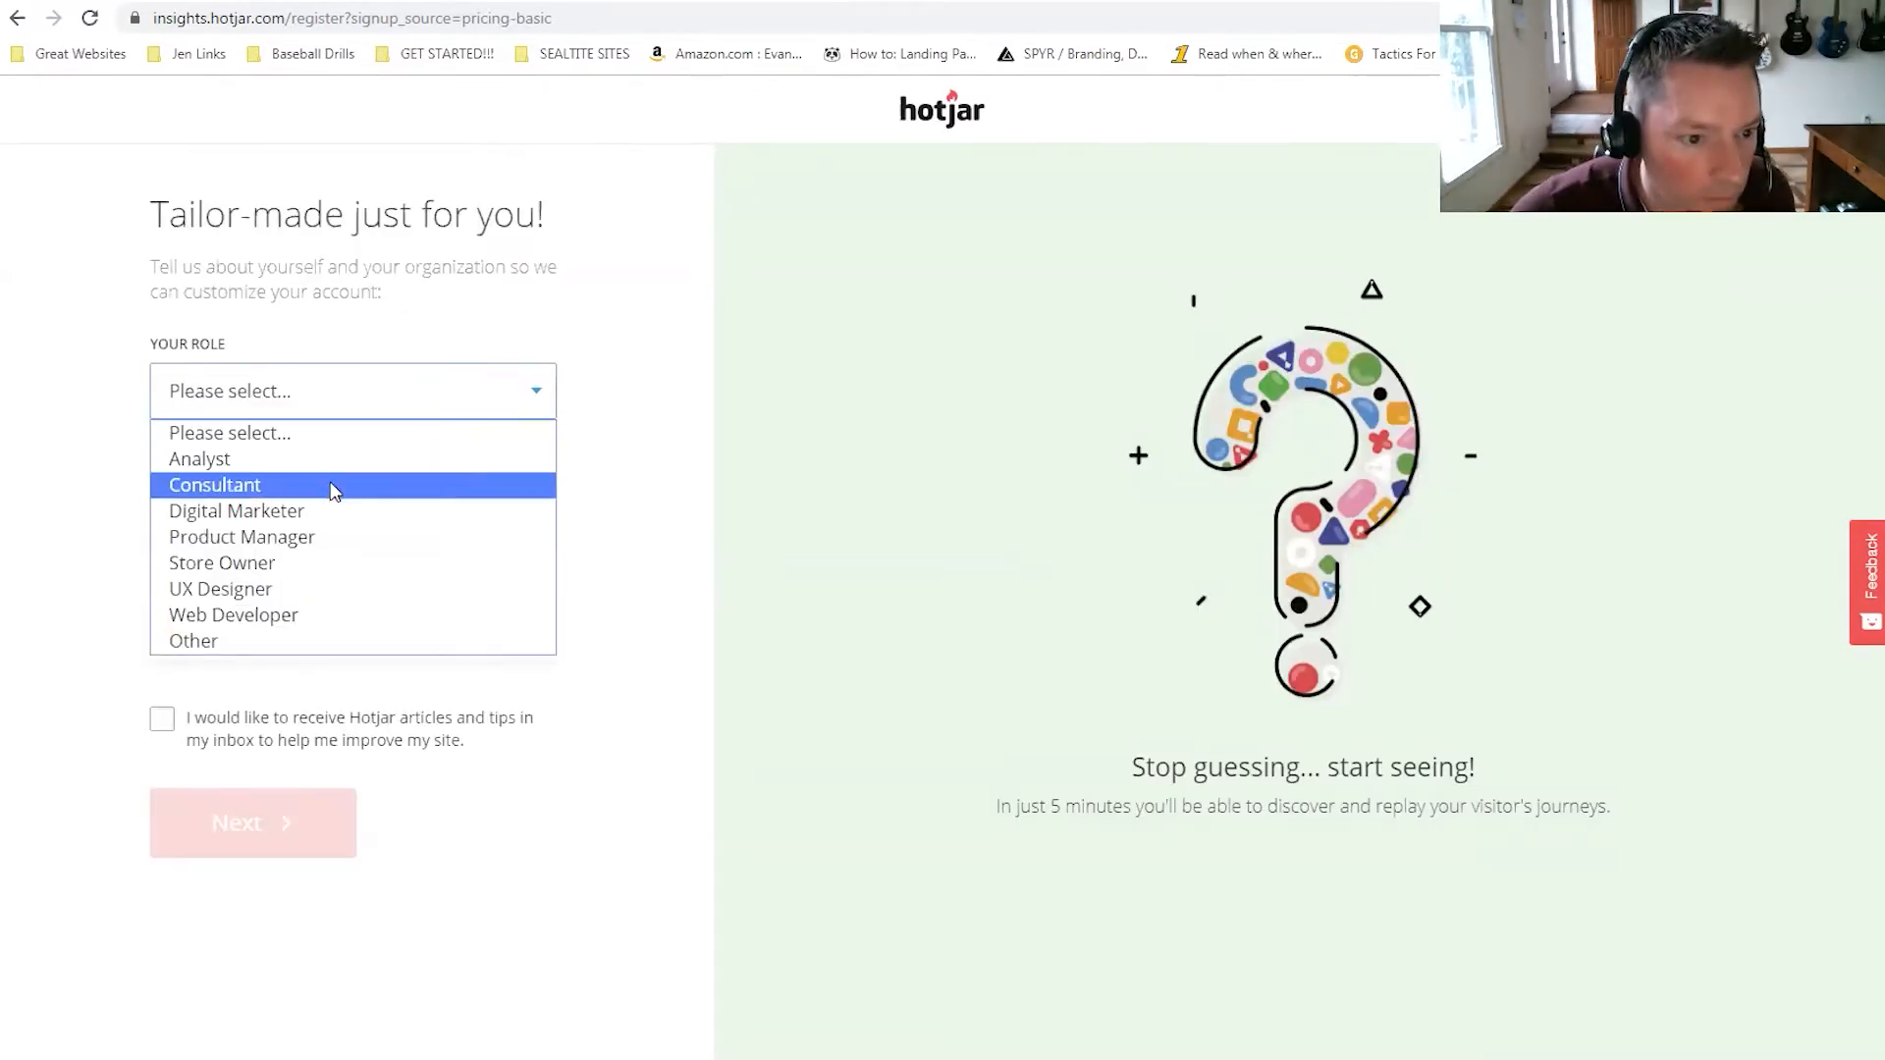
{"action": "left_click", "coordinate": [334, 484]}
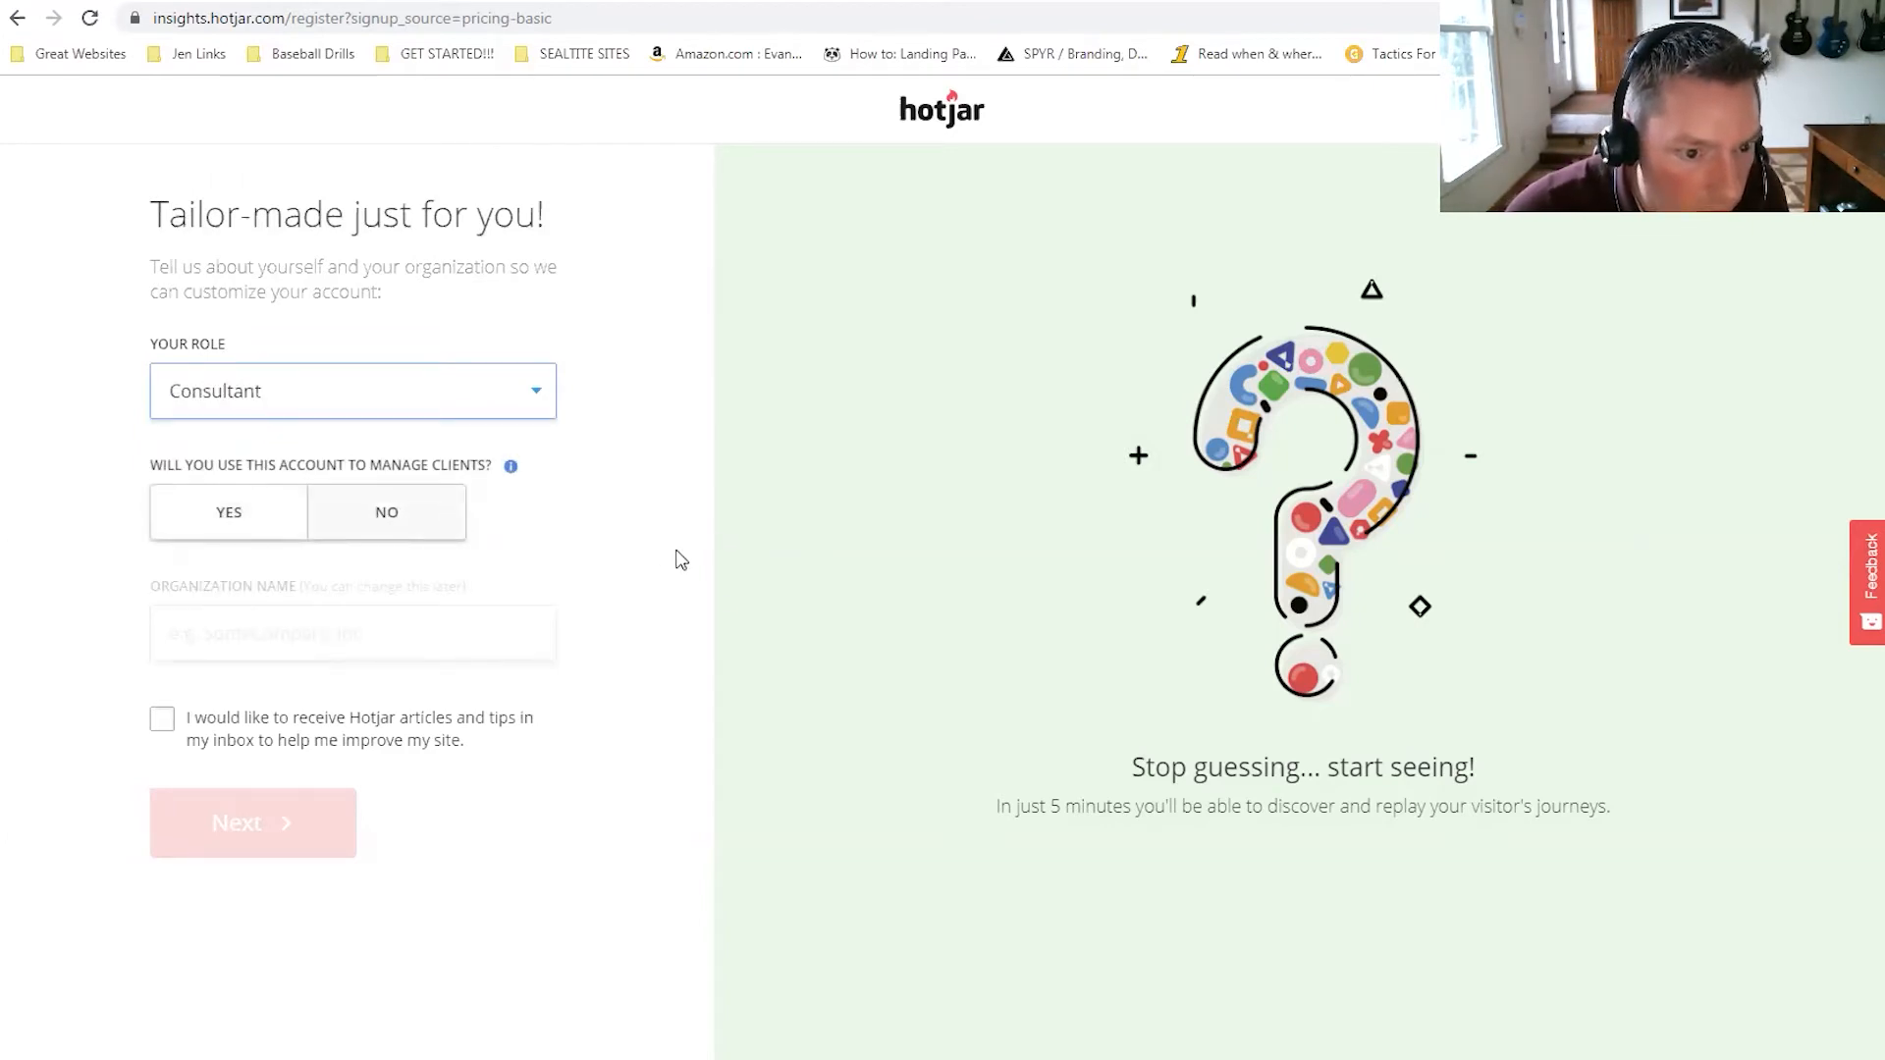
{"action": "left_click", "coordinate": [378, 503]}
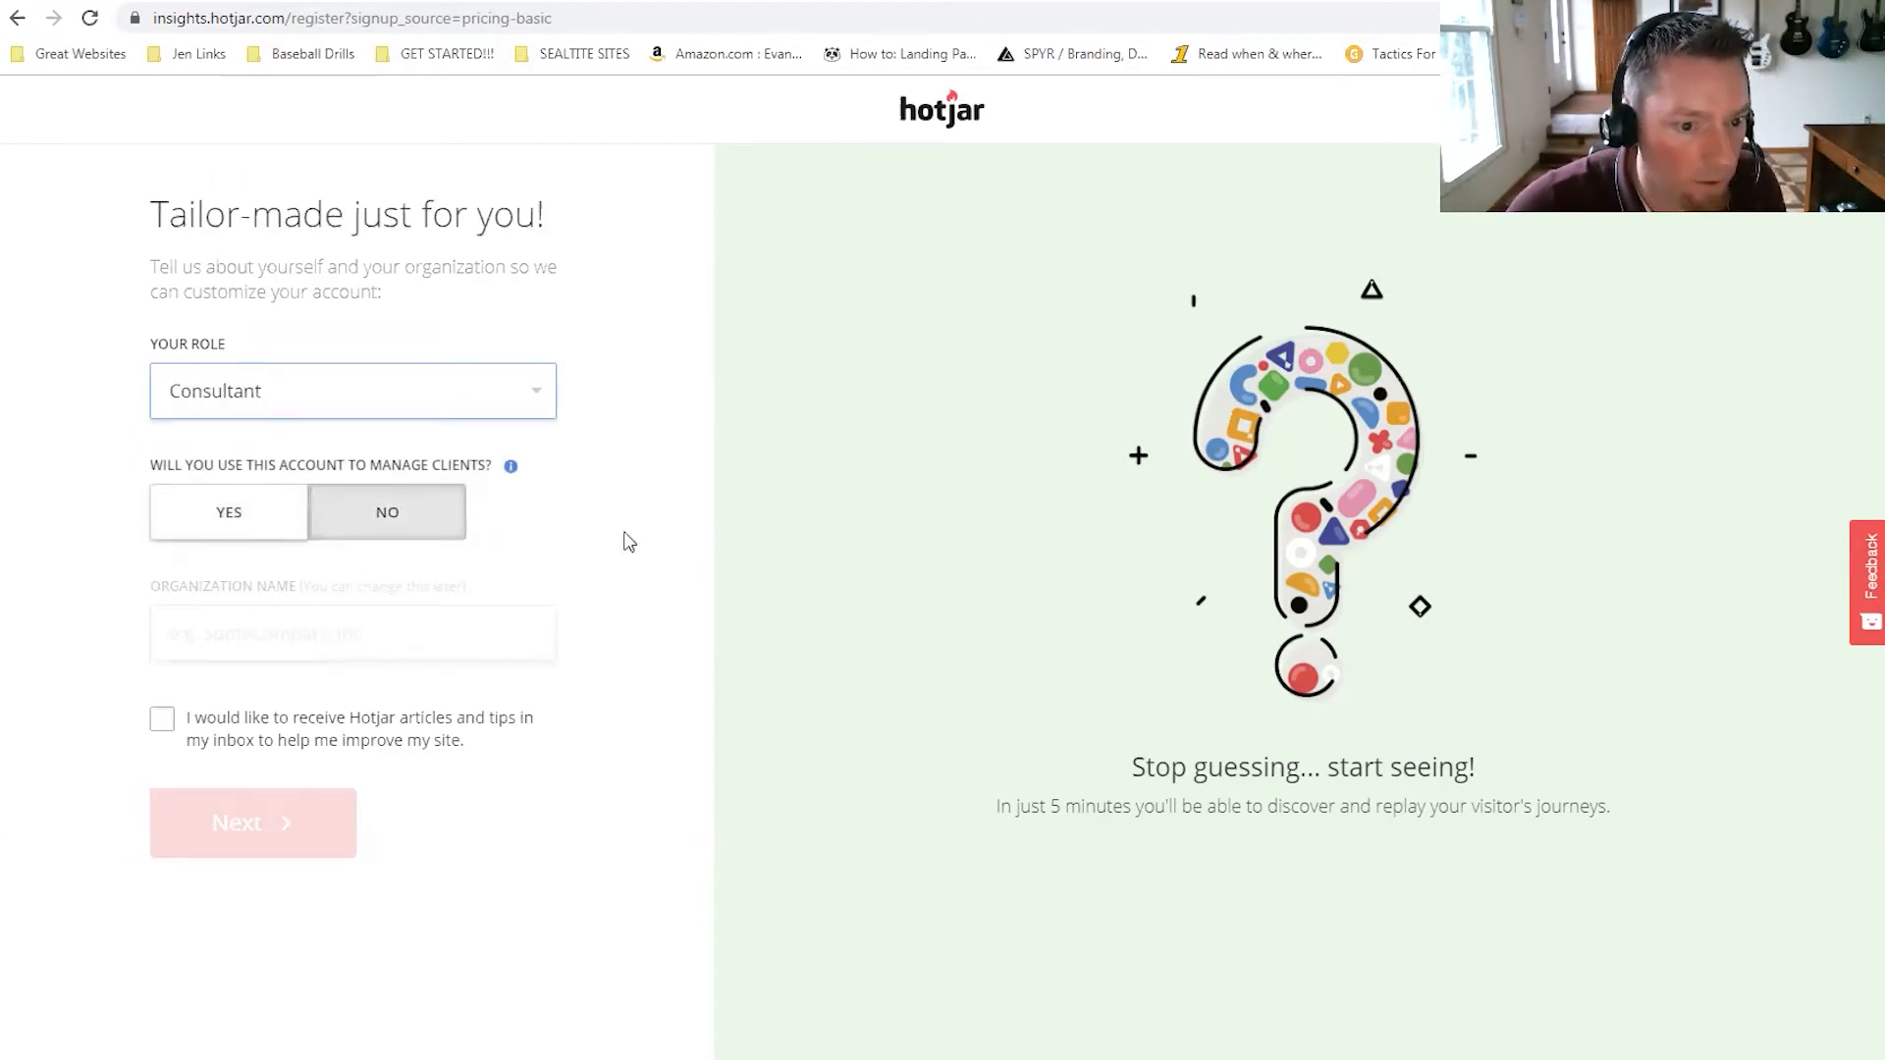
Enter organization 'Fix Your Site', opt in to Hotjar articles and tips, and continue.
{"action": "left_click", "coordinate": [321, 634]}
{"action": "type", "text": "Fix Your Site"}
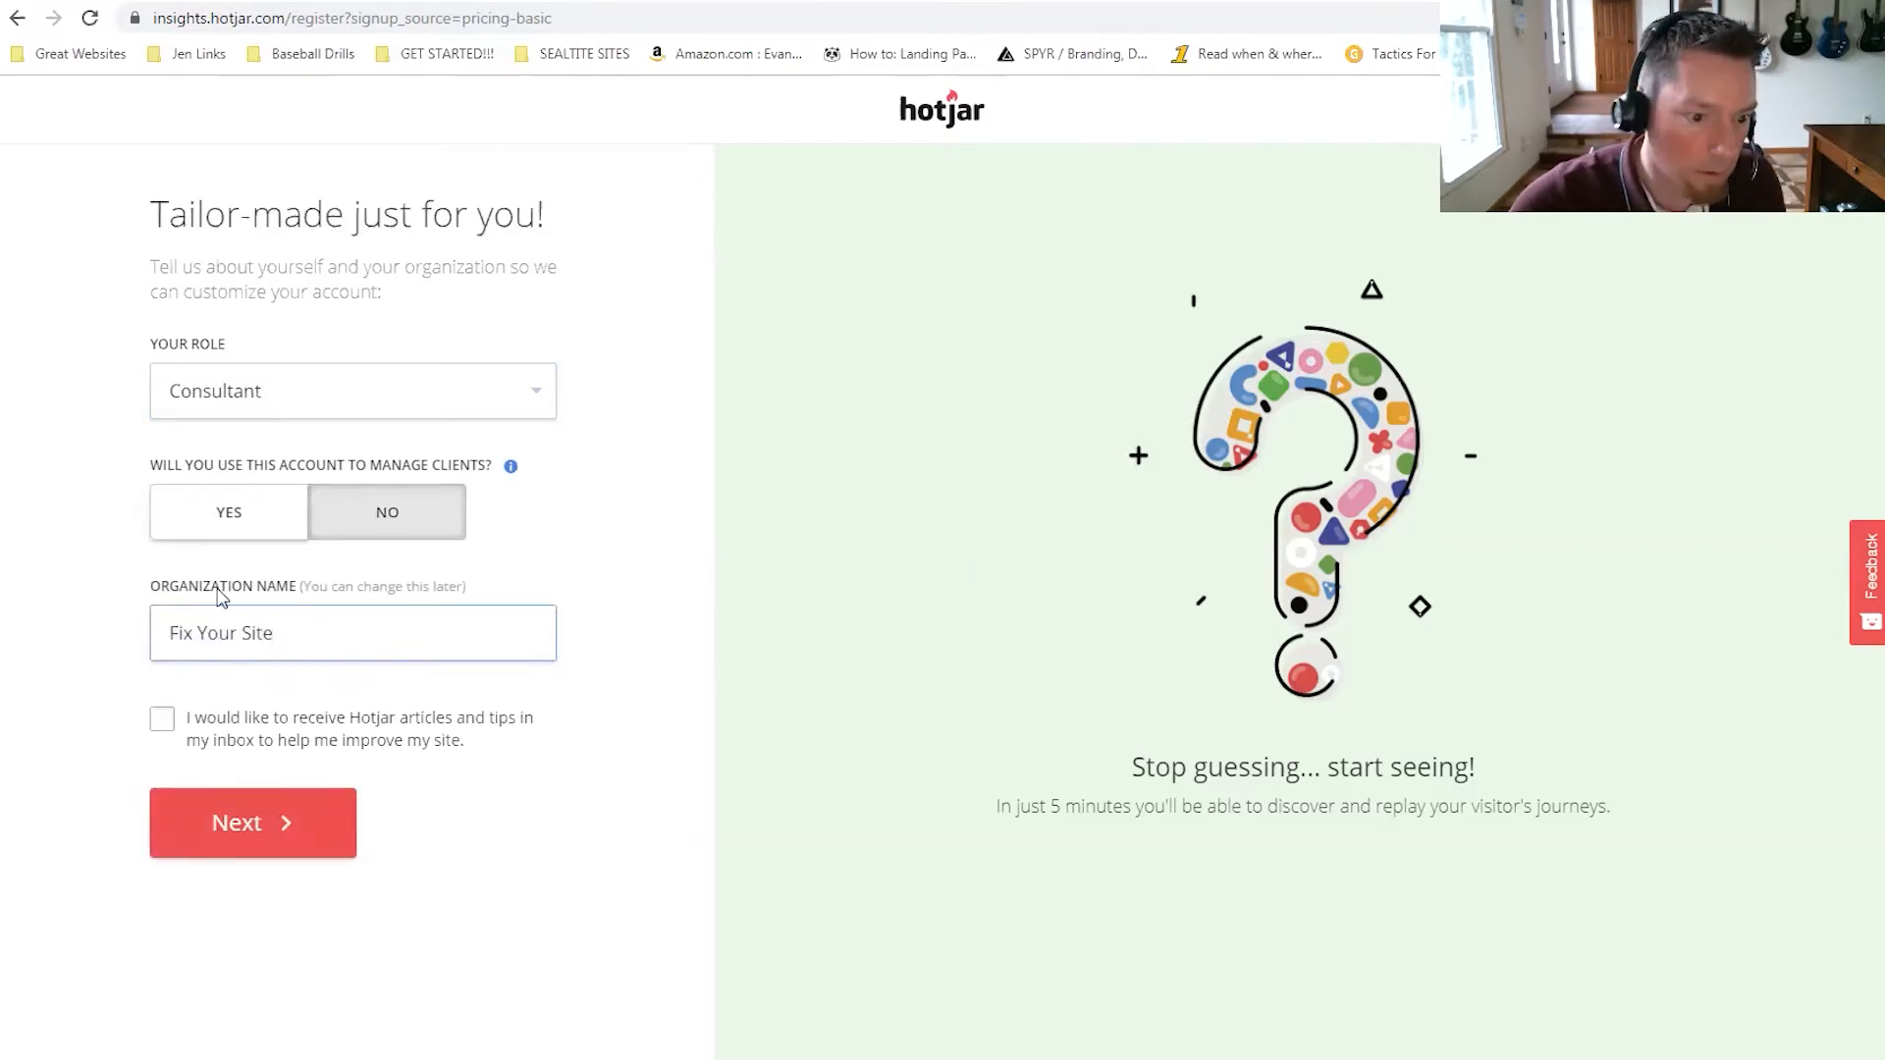
{"action": "key", "text": "Tab"}
{"action": "key", "text": "space"}
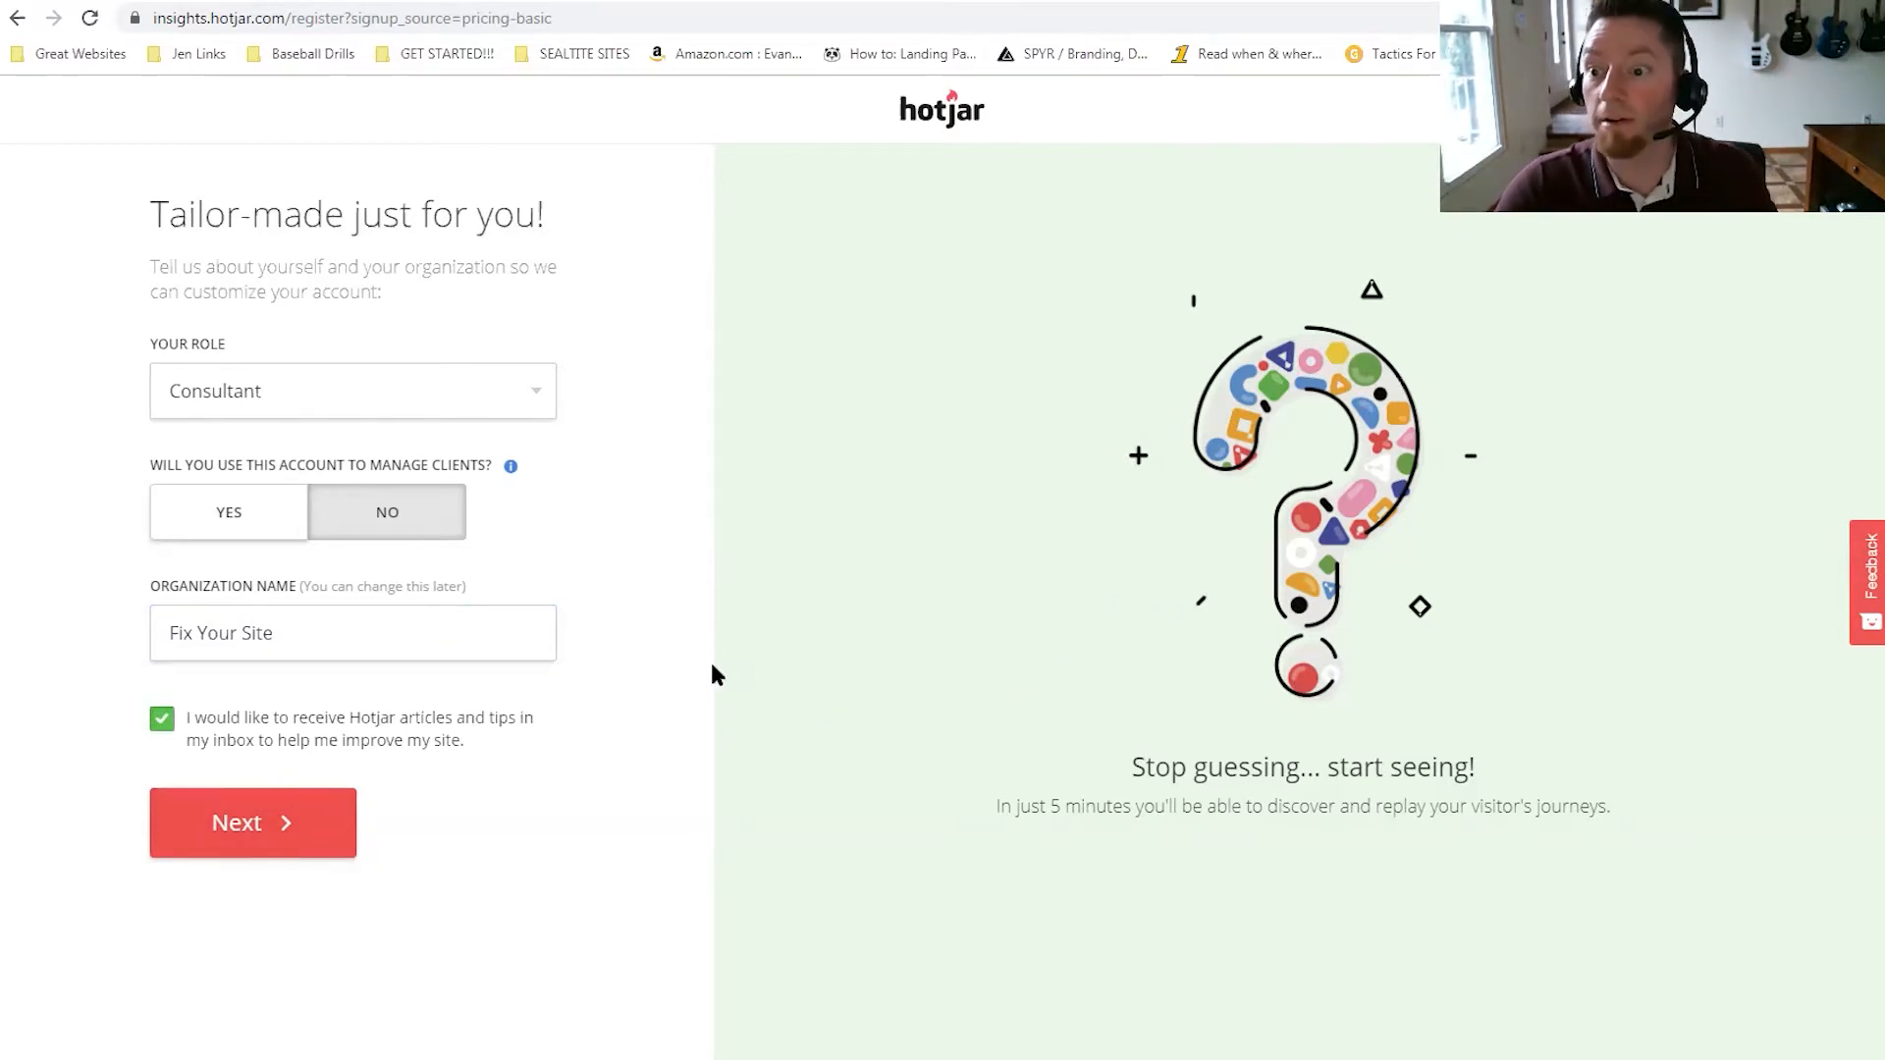
{"action": "left_click", "coordinate": [289, 833]}
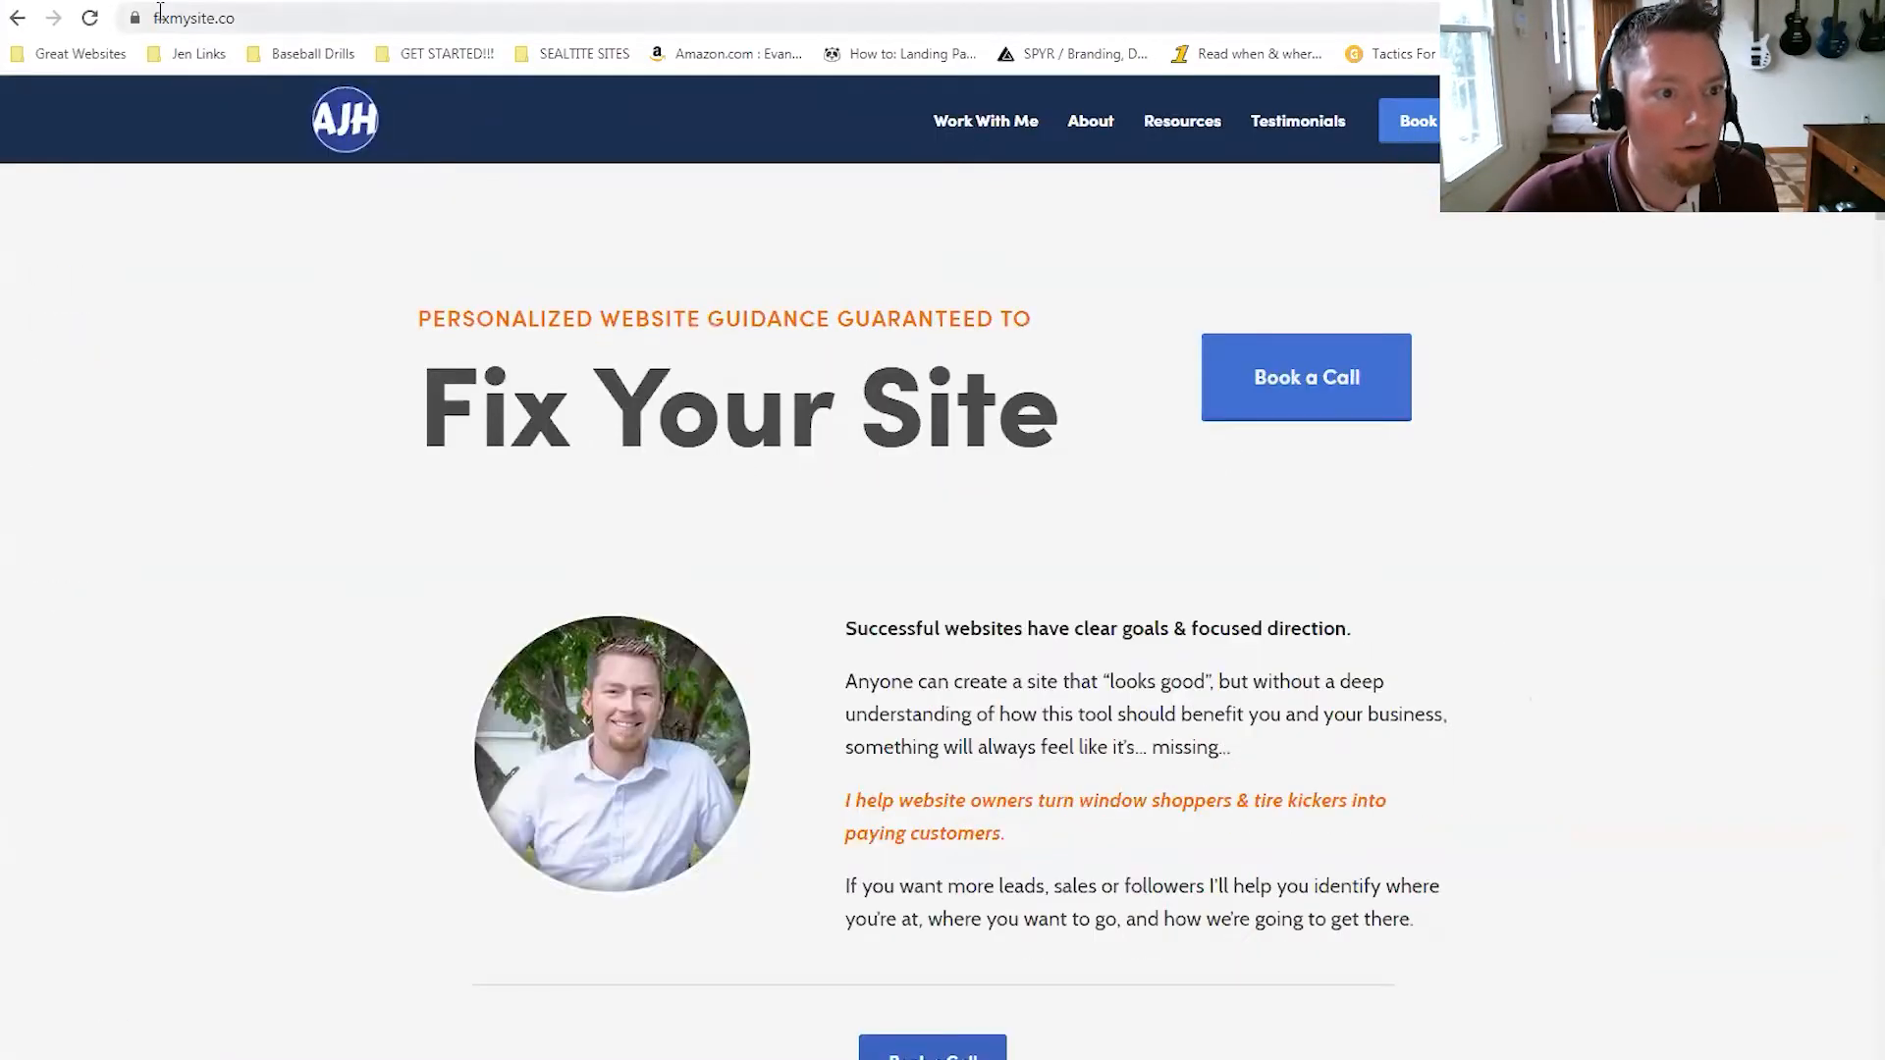
{"action": "left_click", "coordinate": [243, 18]}
{"action": "key", "text": "ctrl+c"}
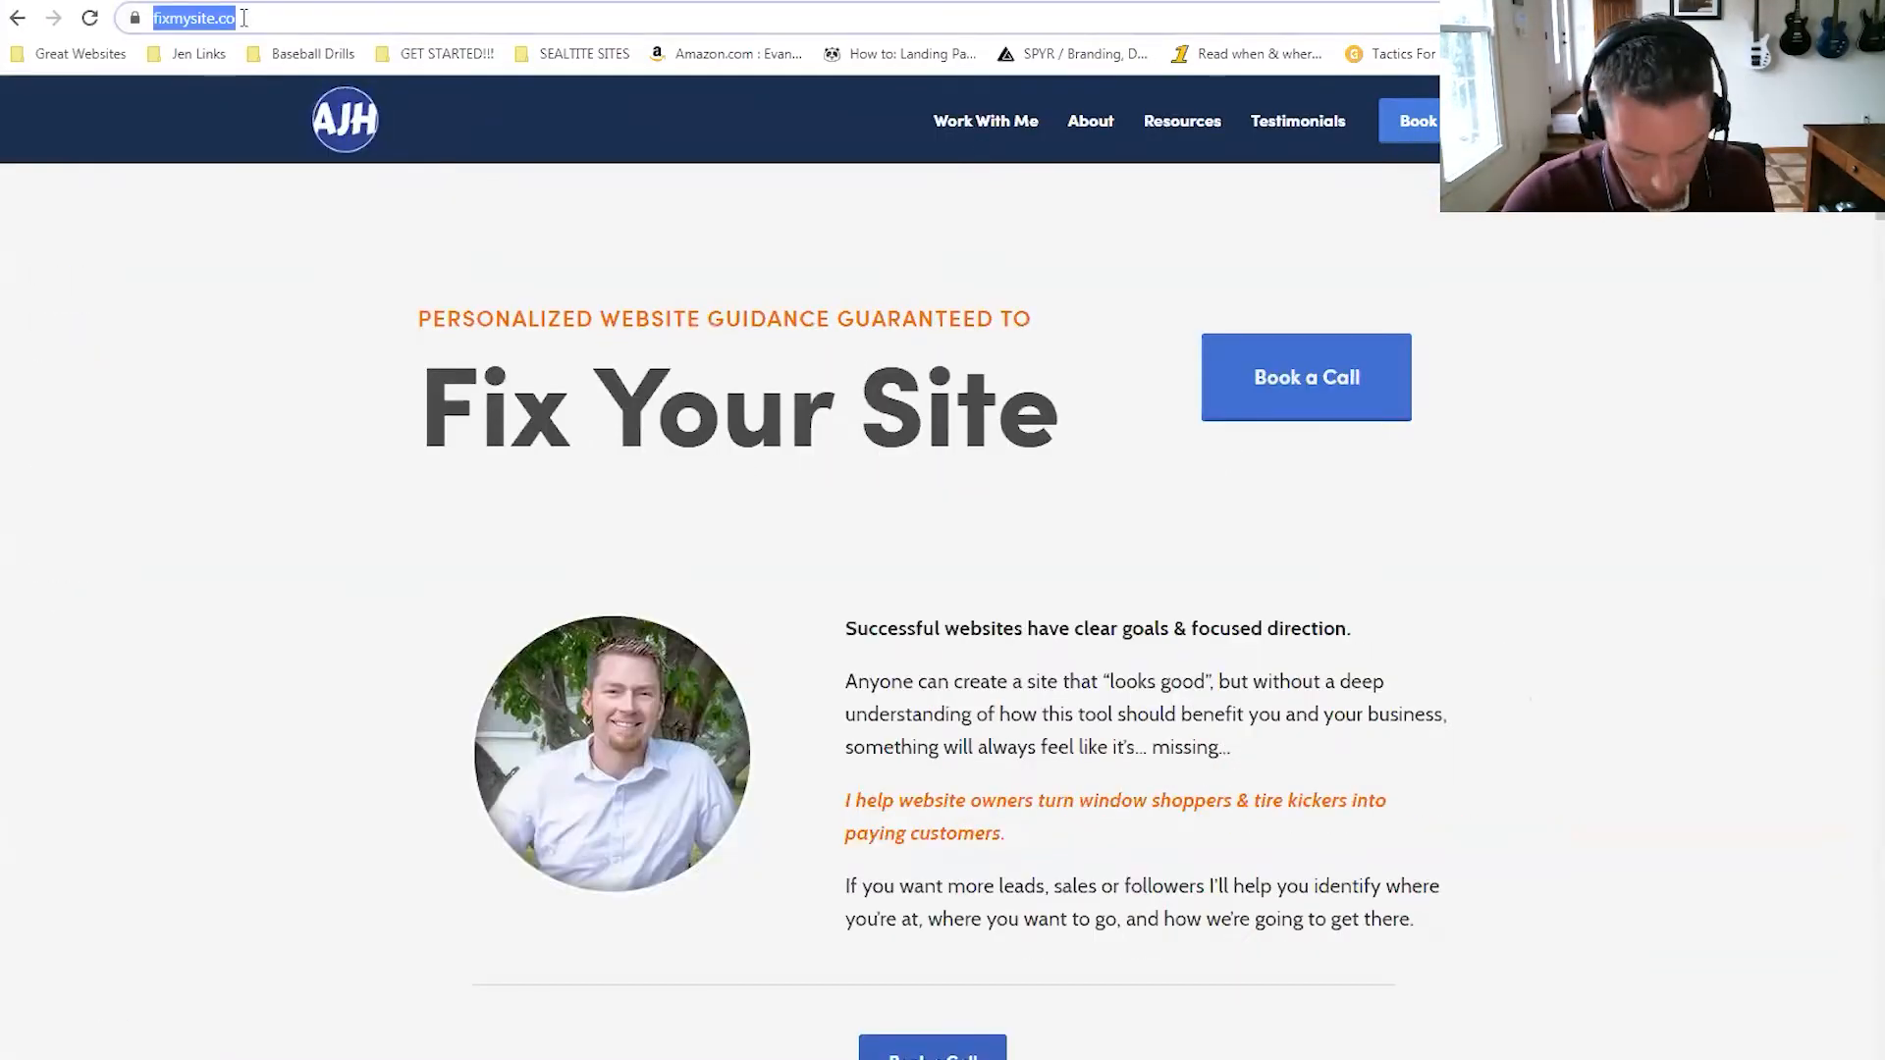
{"action": "type", "text": "hotjar"}
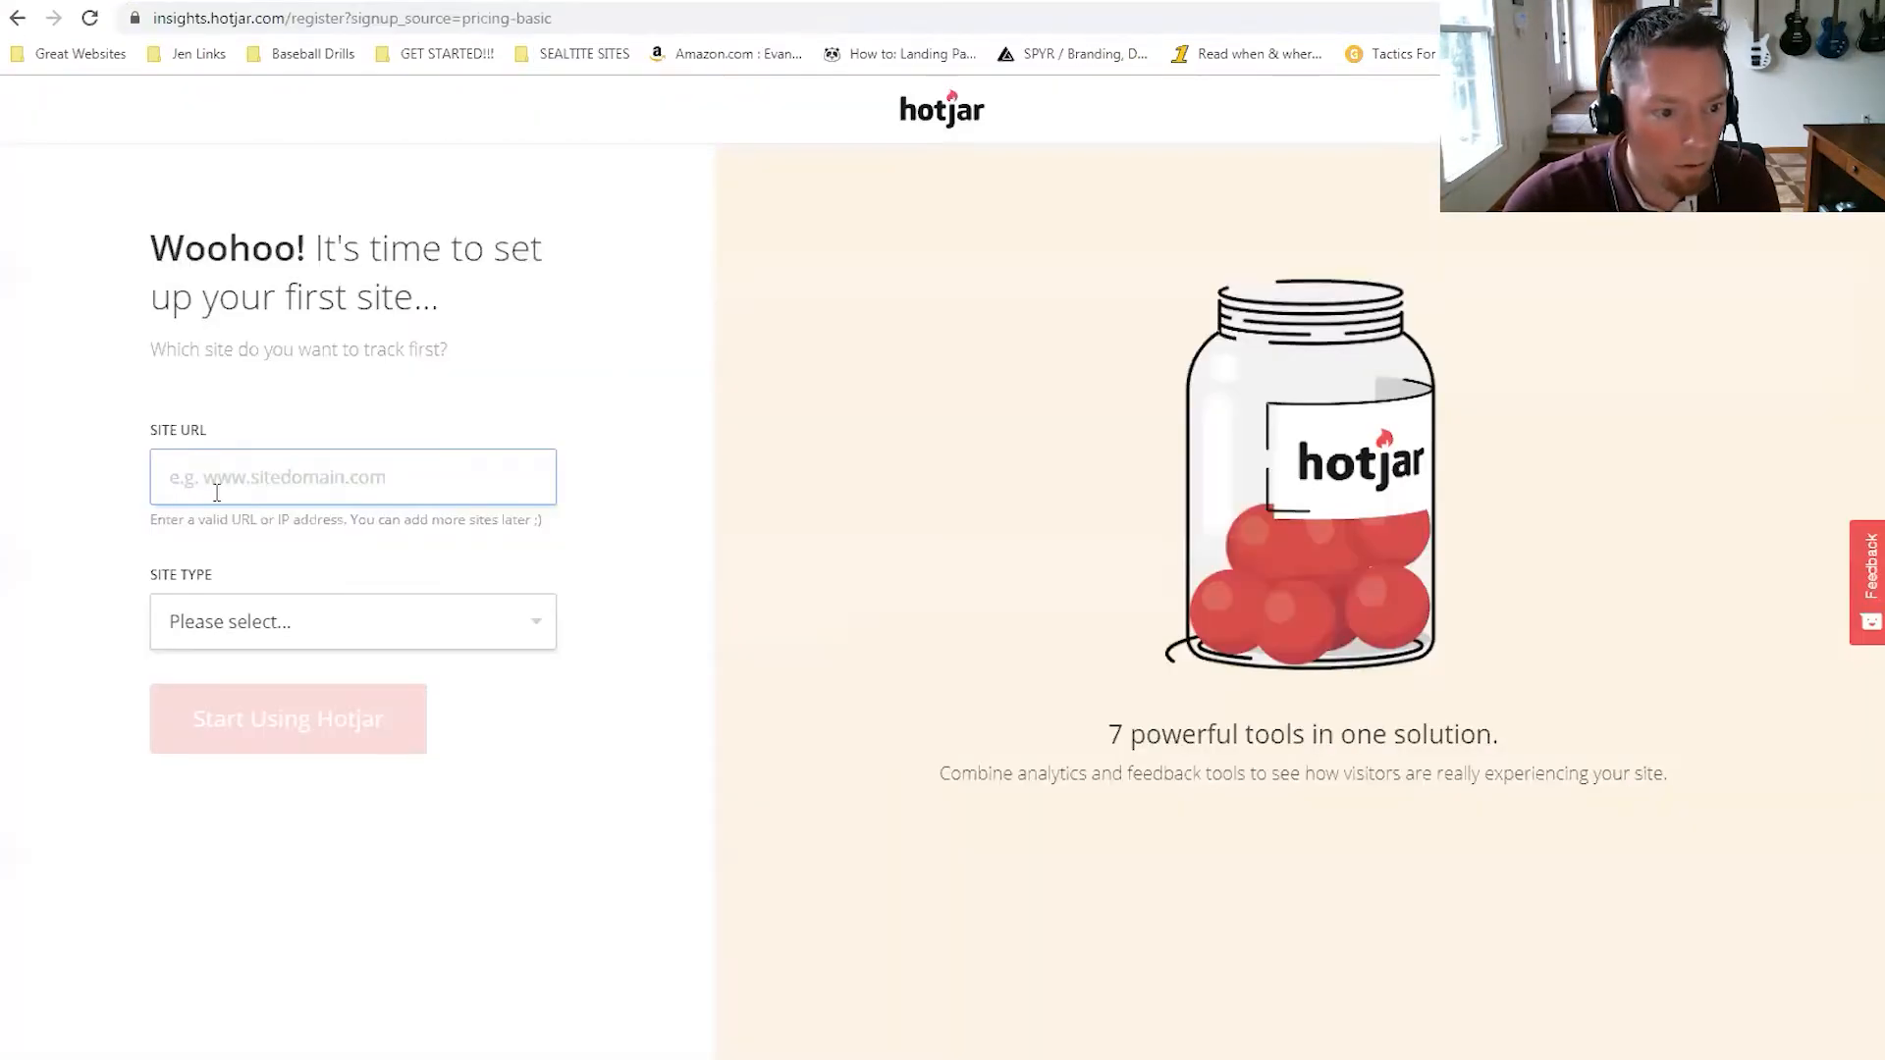
{"action": "key", "text": "ctrl+v"}
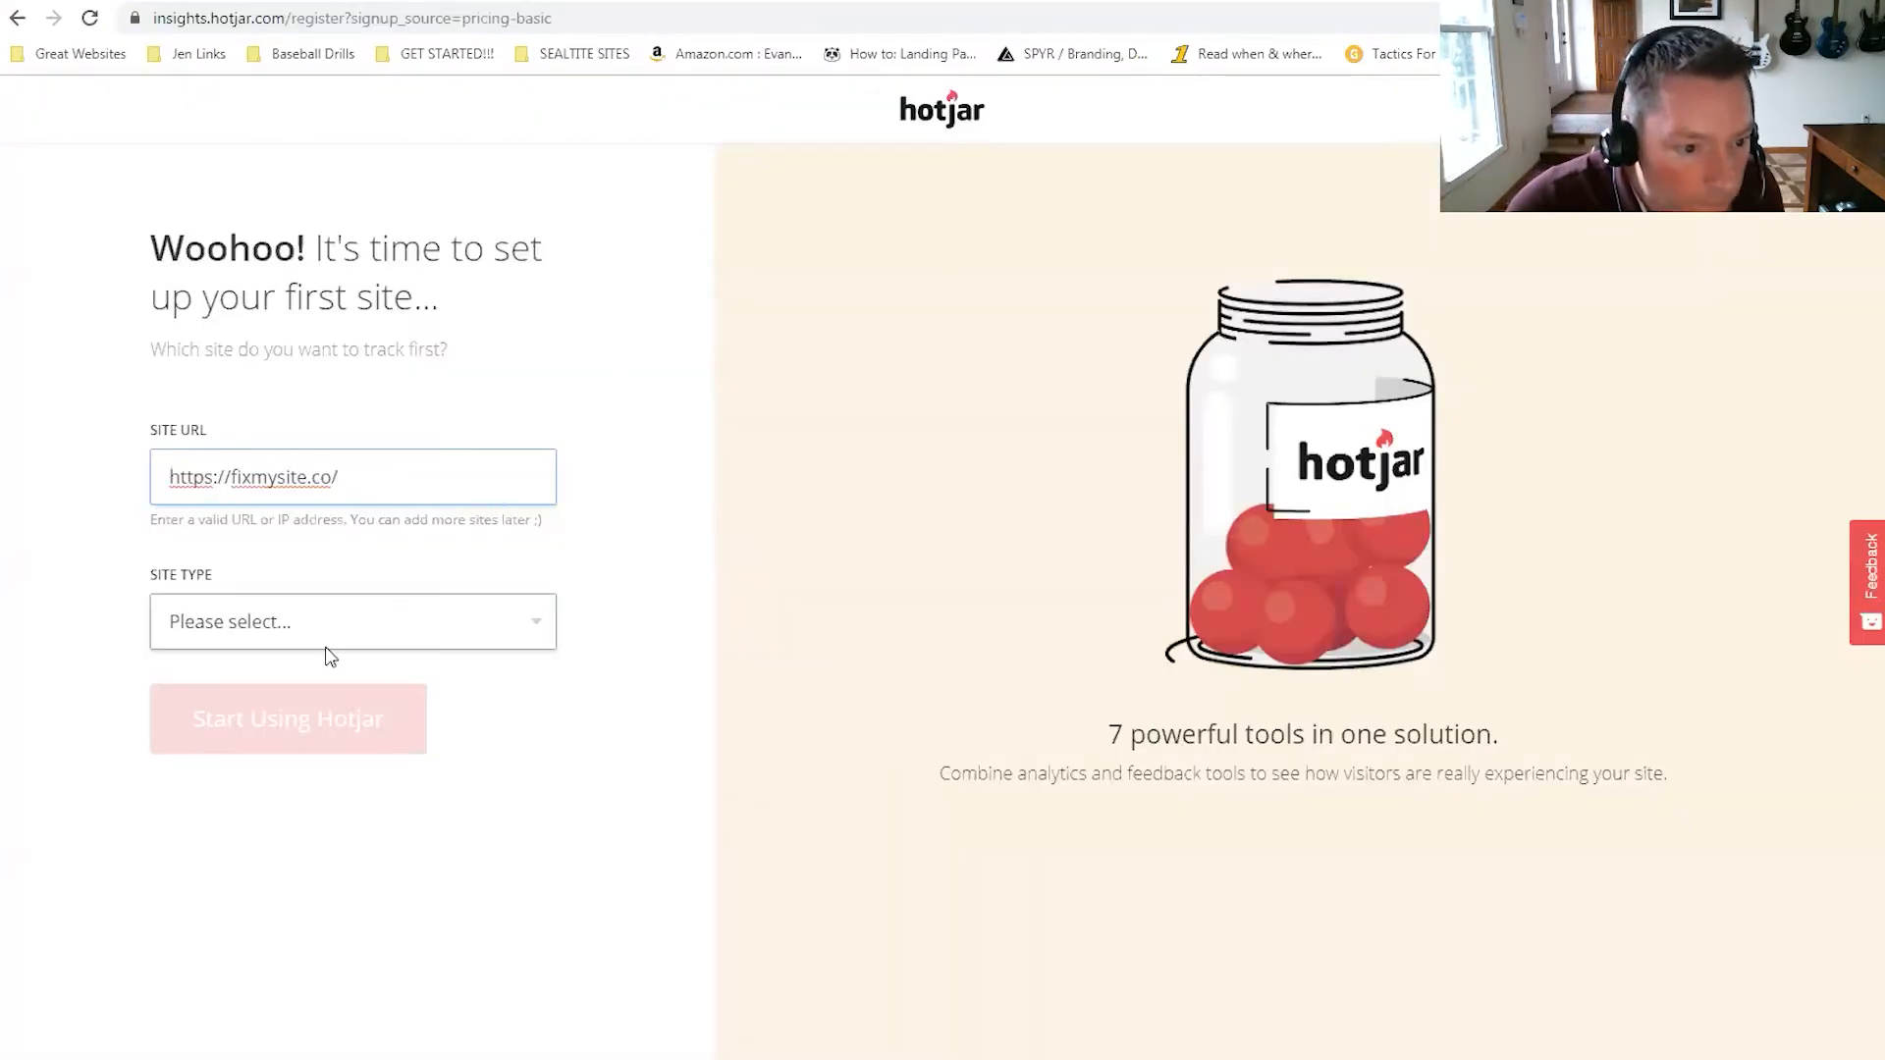
{"action": "left_click", "coordinate": [319, 633]}
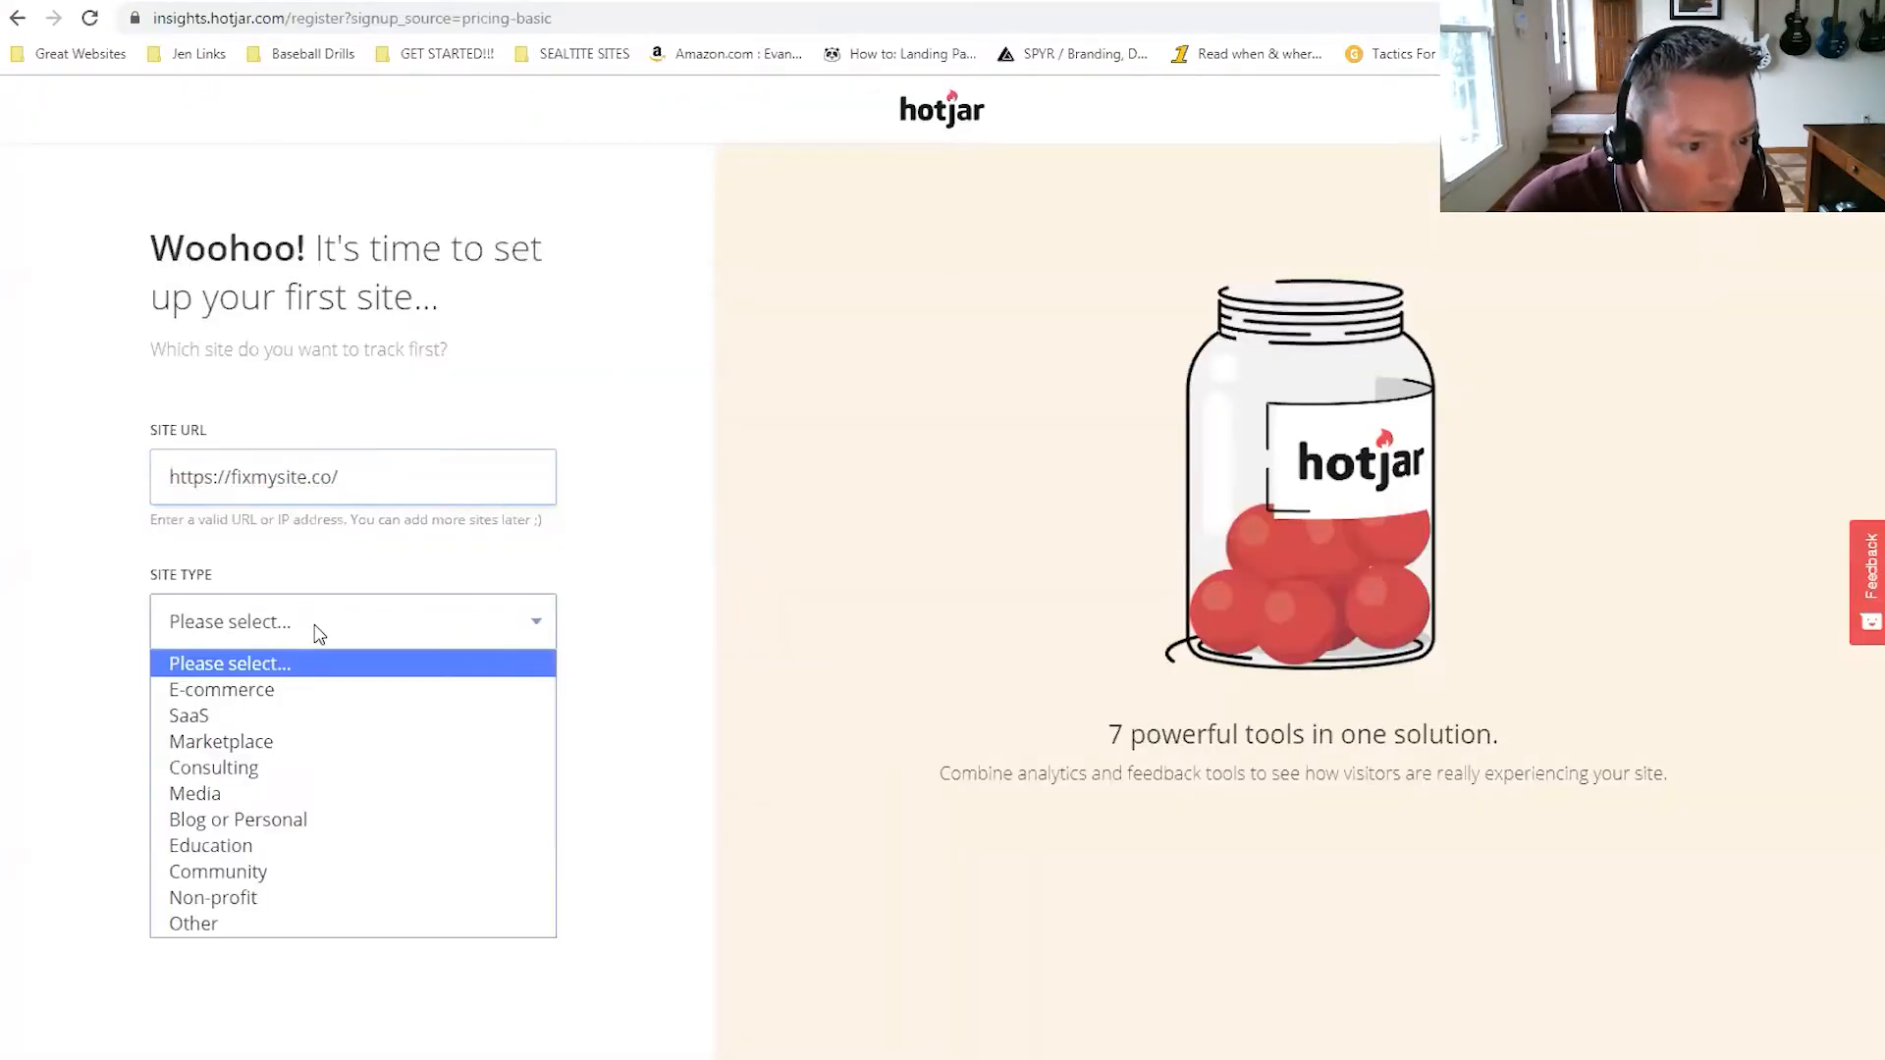
{"action": "left_click", "coordinate": [306, 775]}
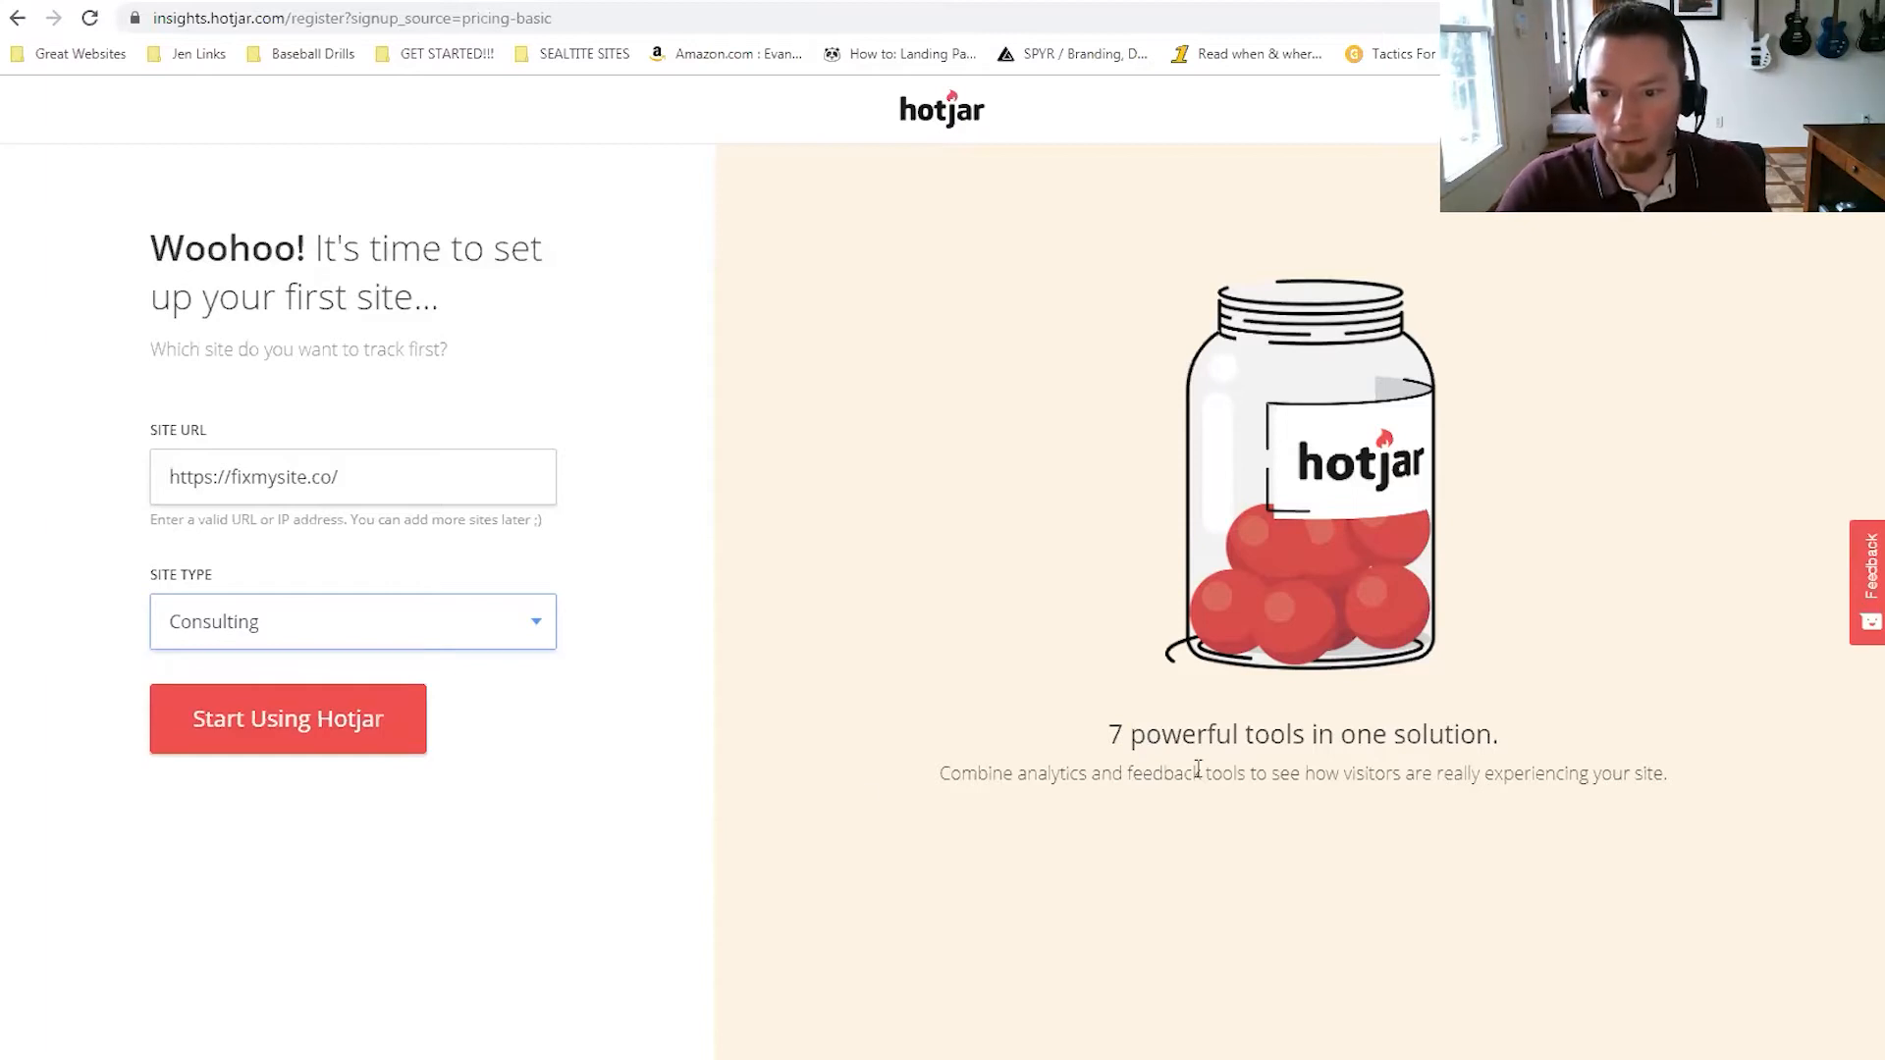
{"action": "left_click", "coordinate": [355, 723]}
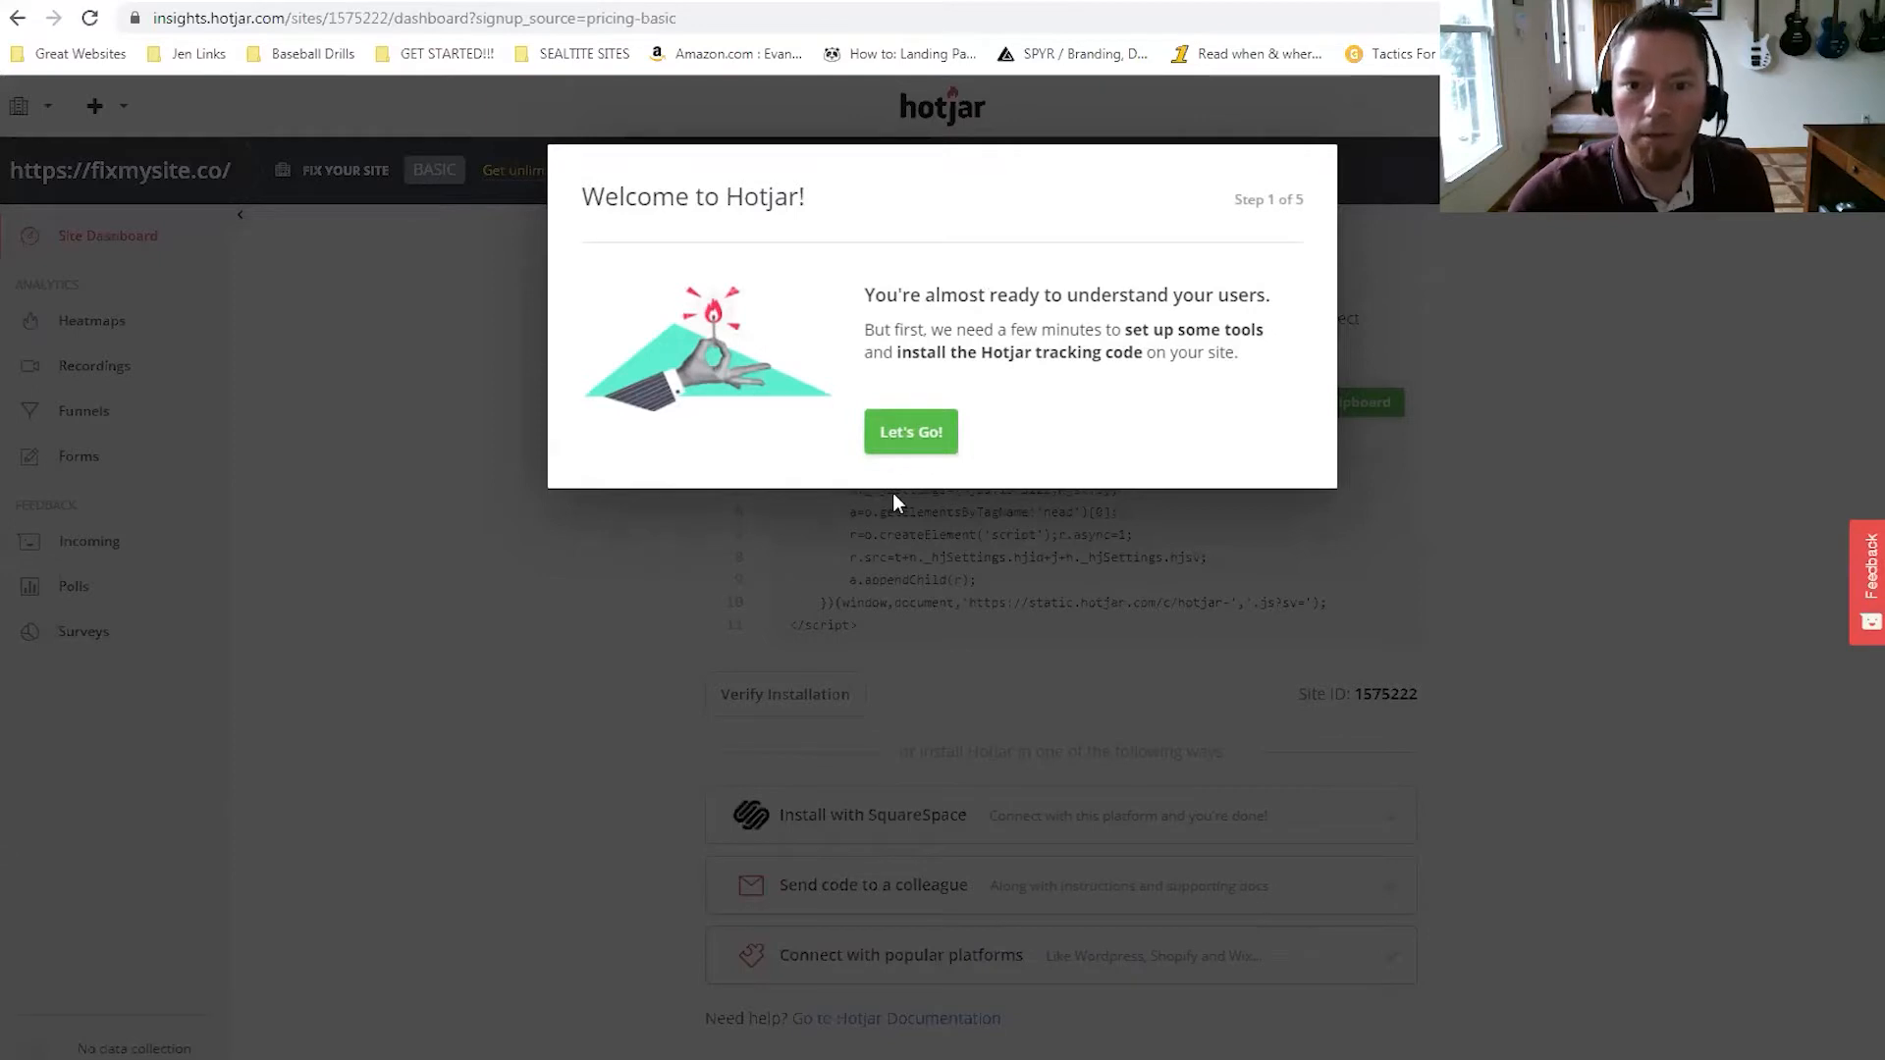
Go through the welcome tour, create the homepage heatmap, and skip the feedback and team-invite steps.
{"action": "left_click", "coordinate": [911, 438]}
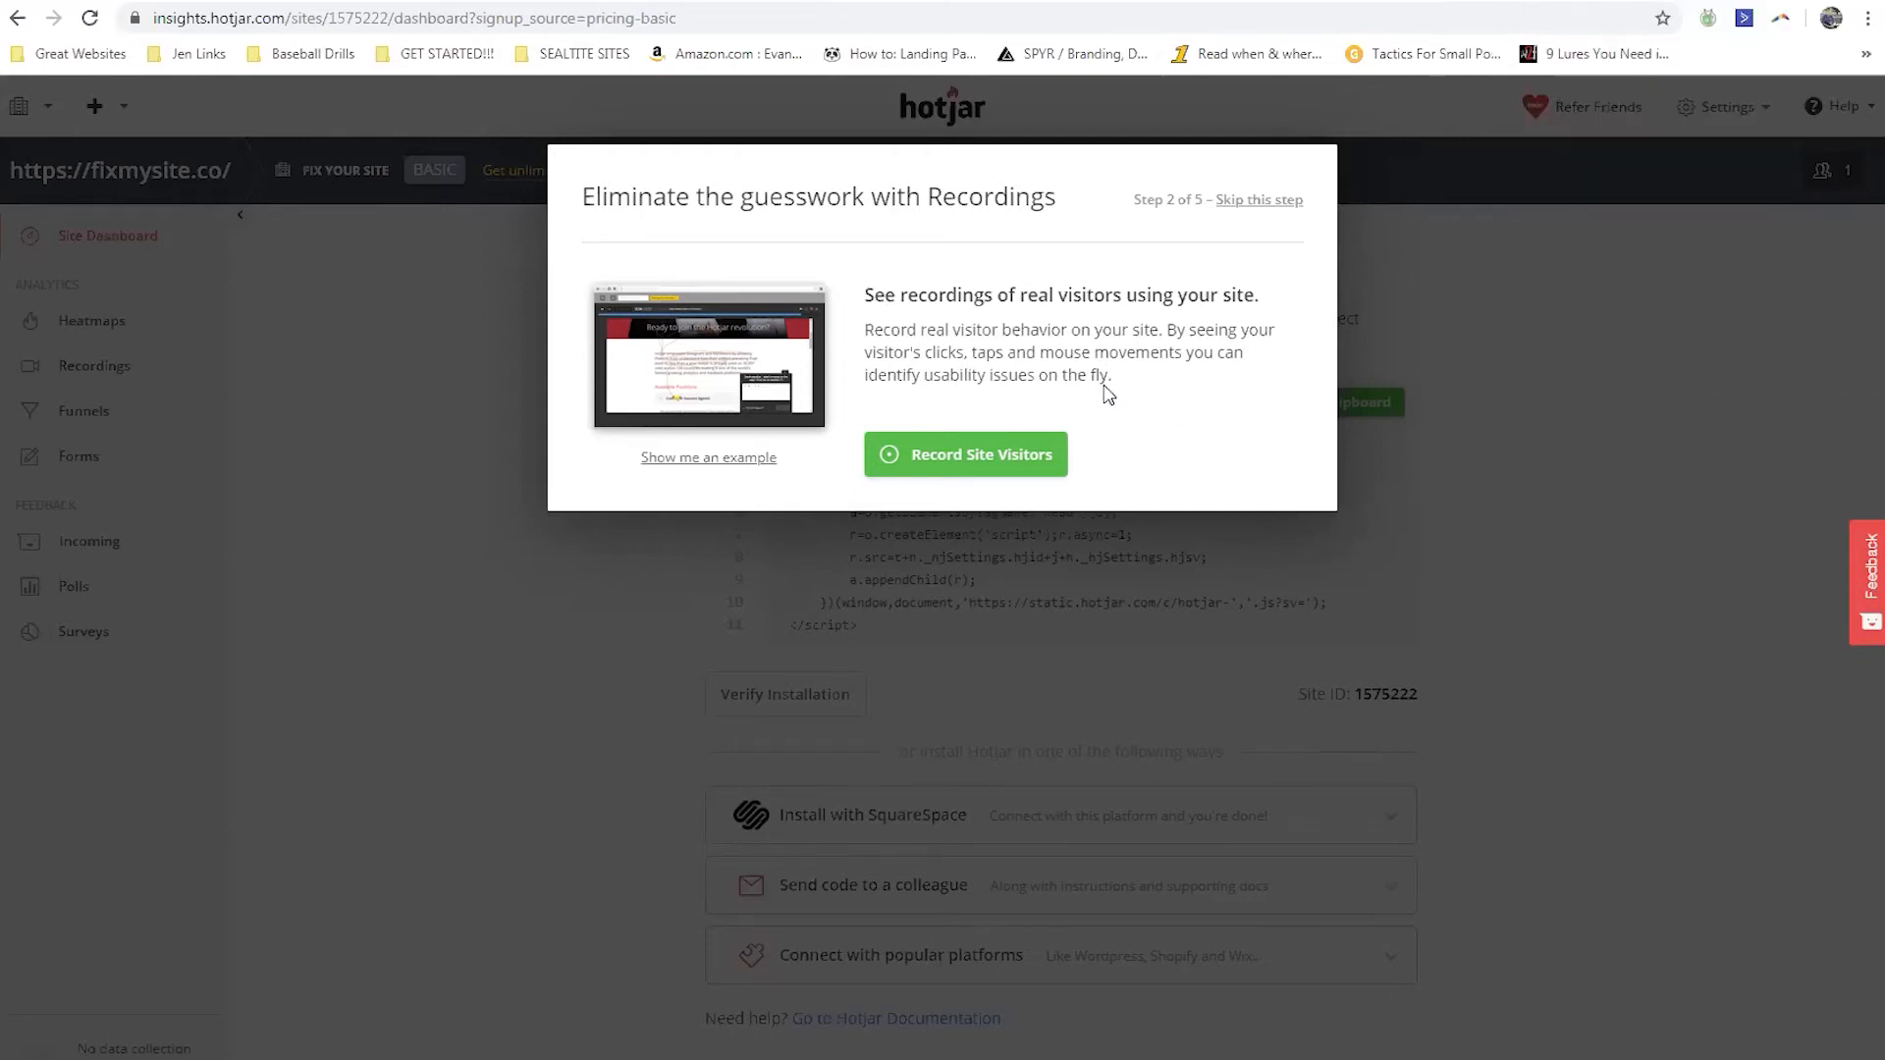
{"action": "left_click", "coordinate": [982, 455]}
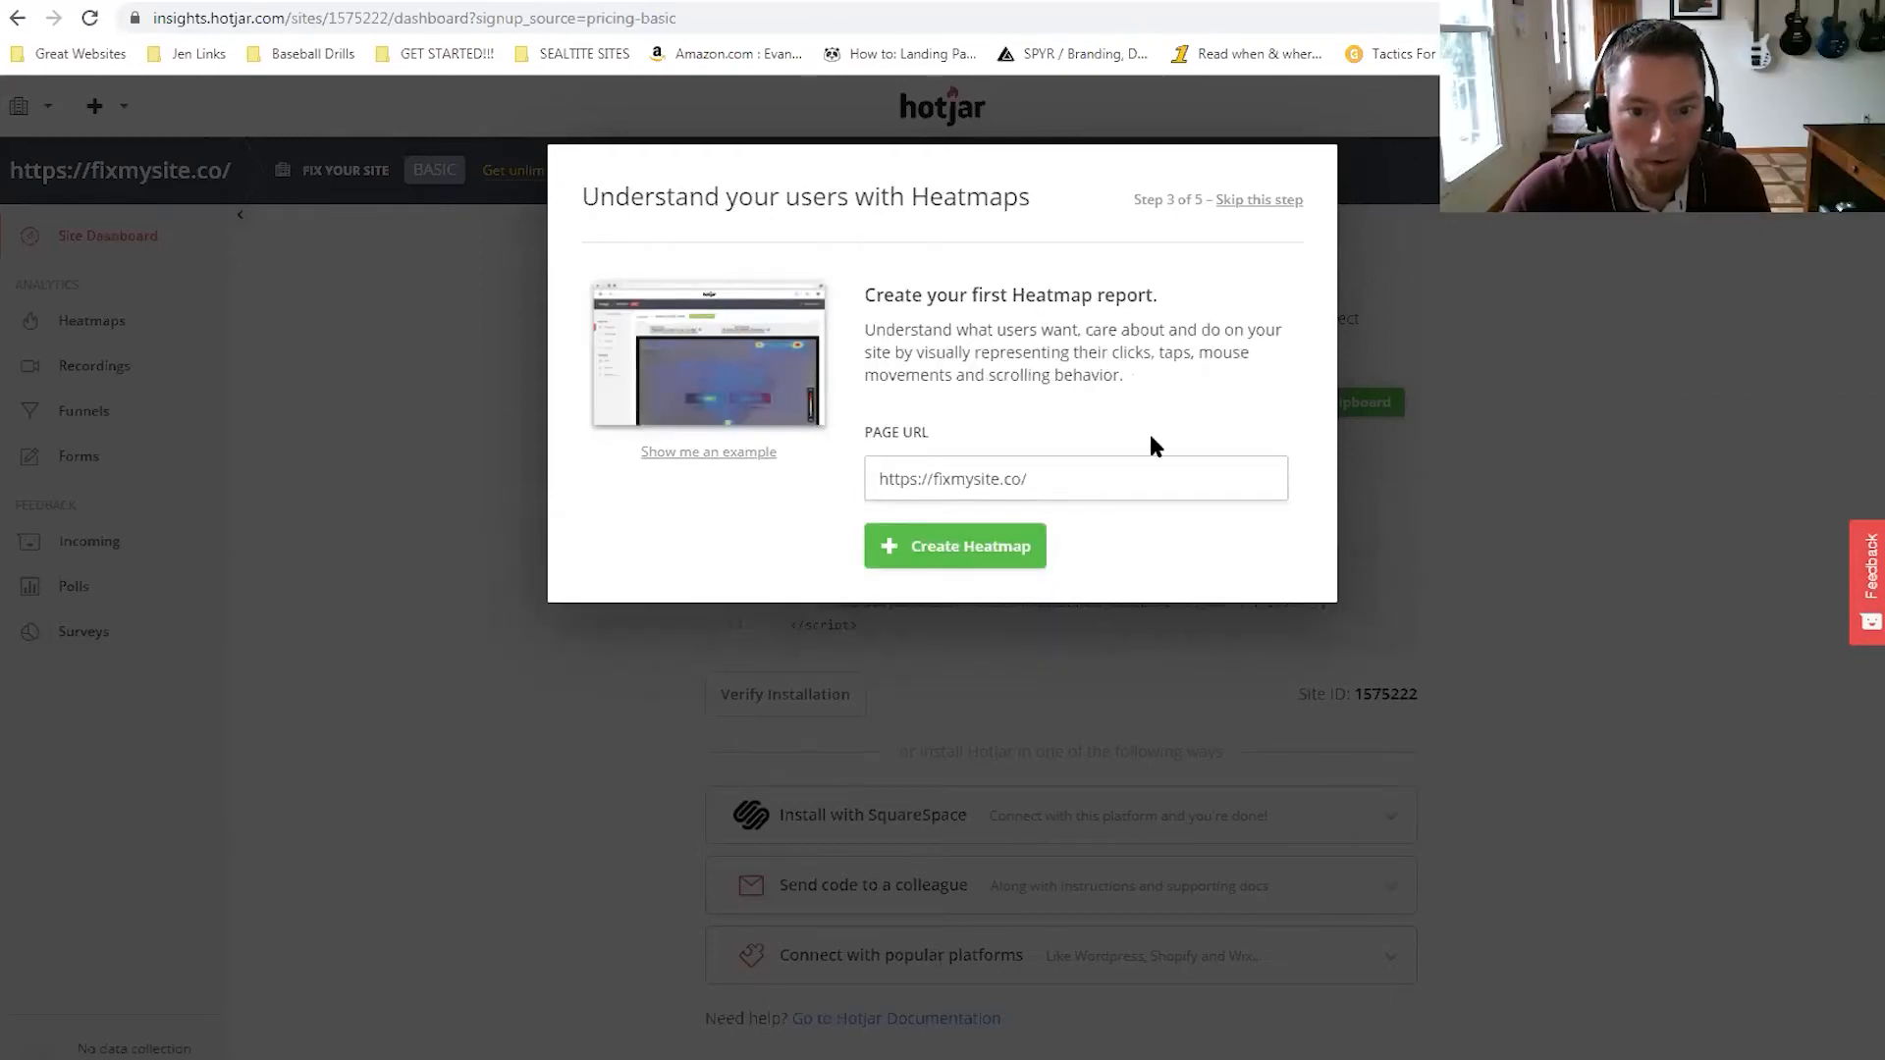
{"action": "left_click", "coordinate": [981, 557]}
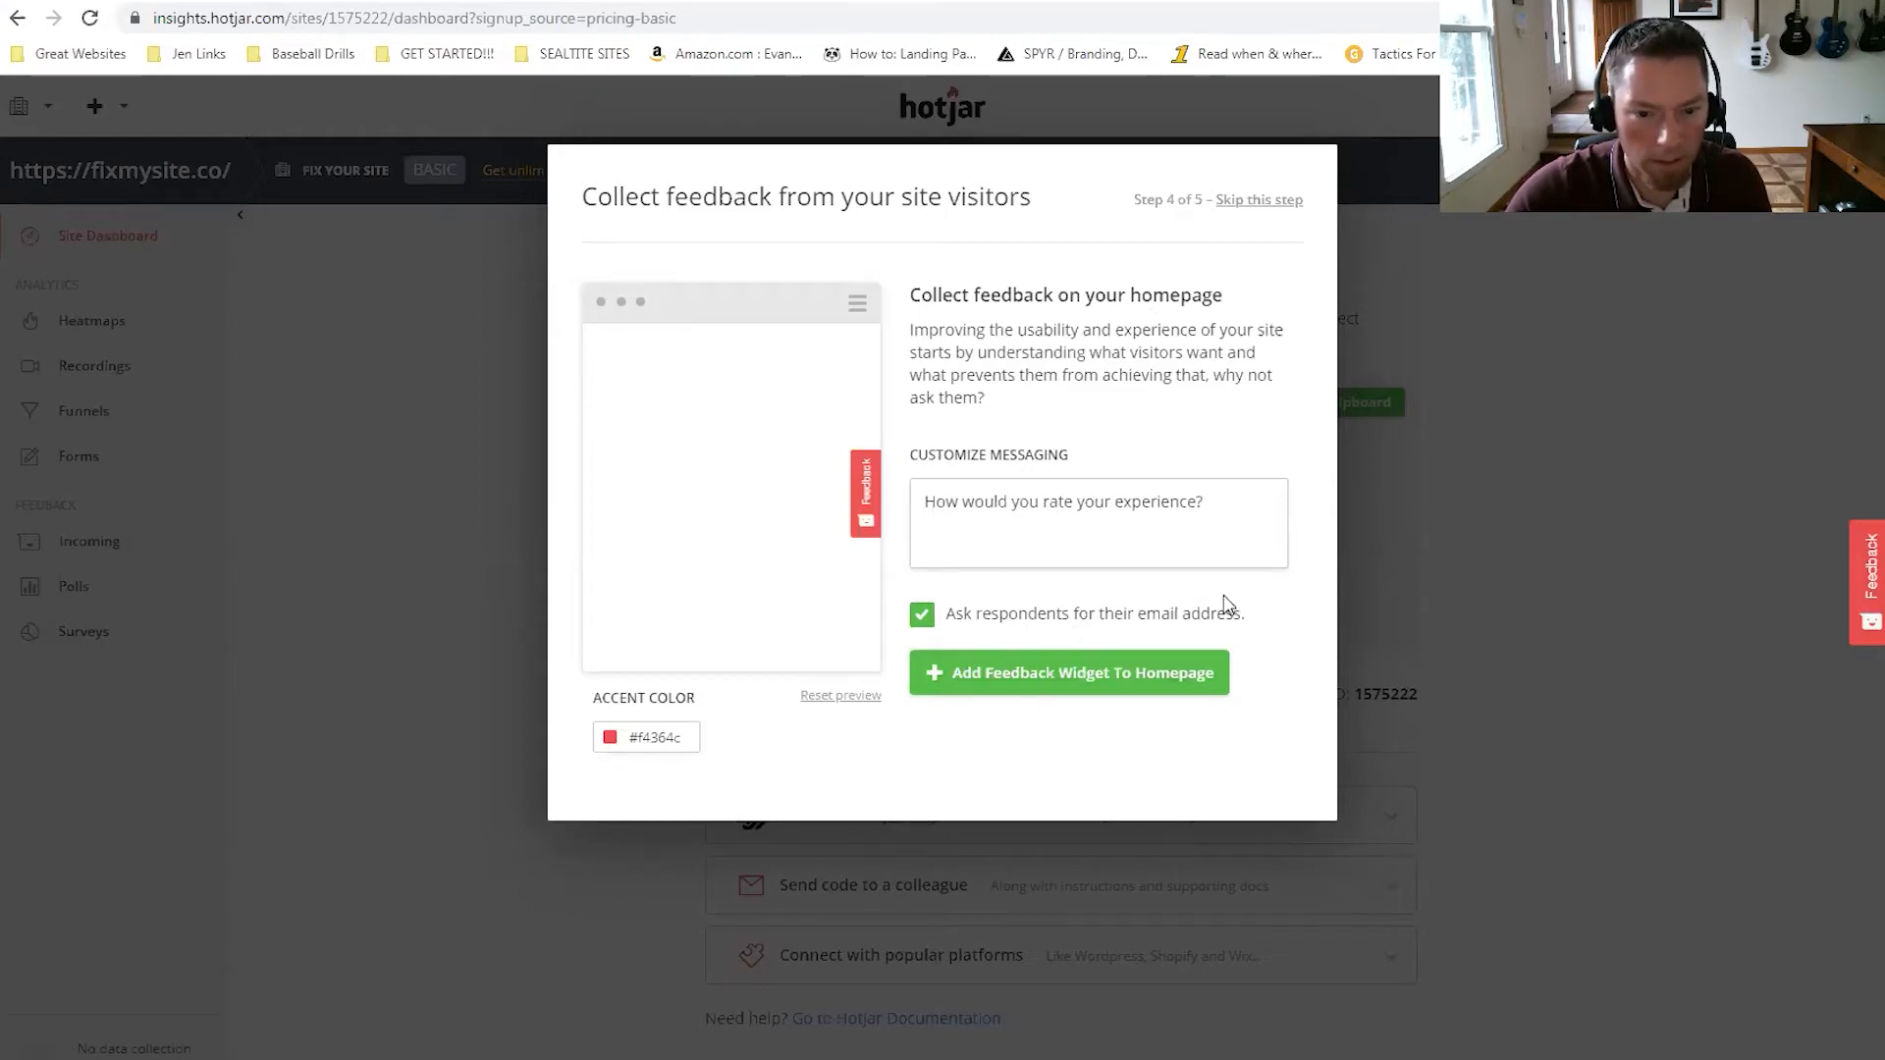
{"action": "left_click", "coordinate": [1260, 200]}
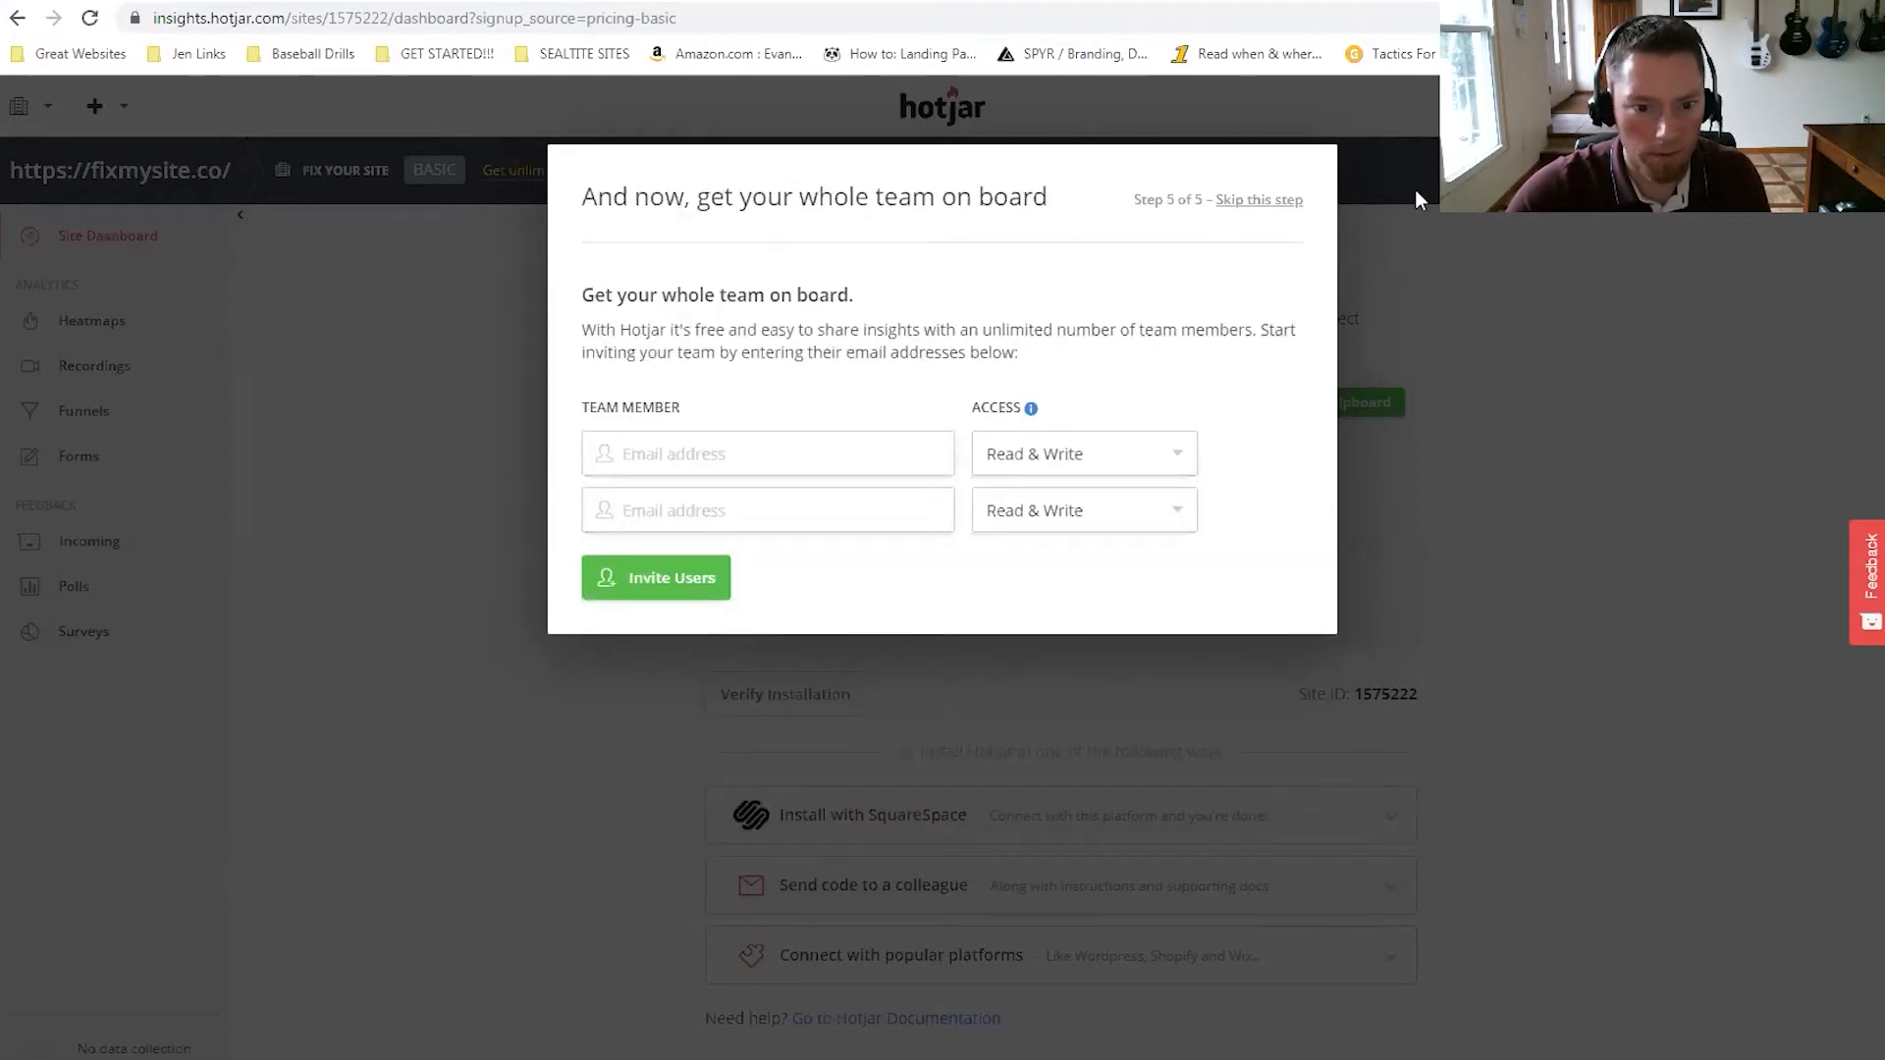
{"action": "left_click", "coordinate": [1419, 318]}
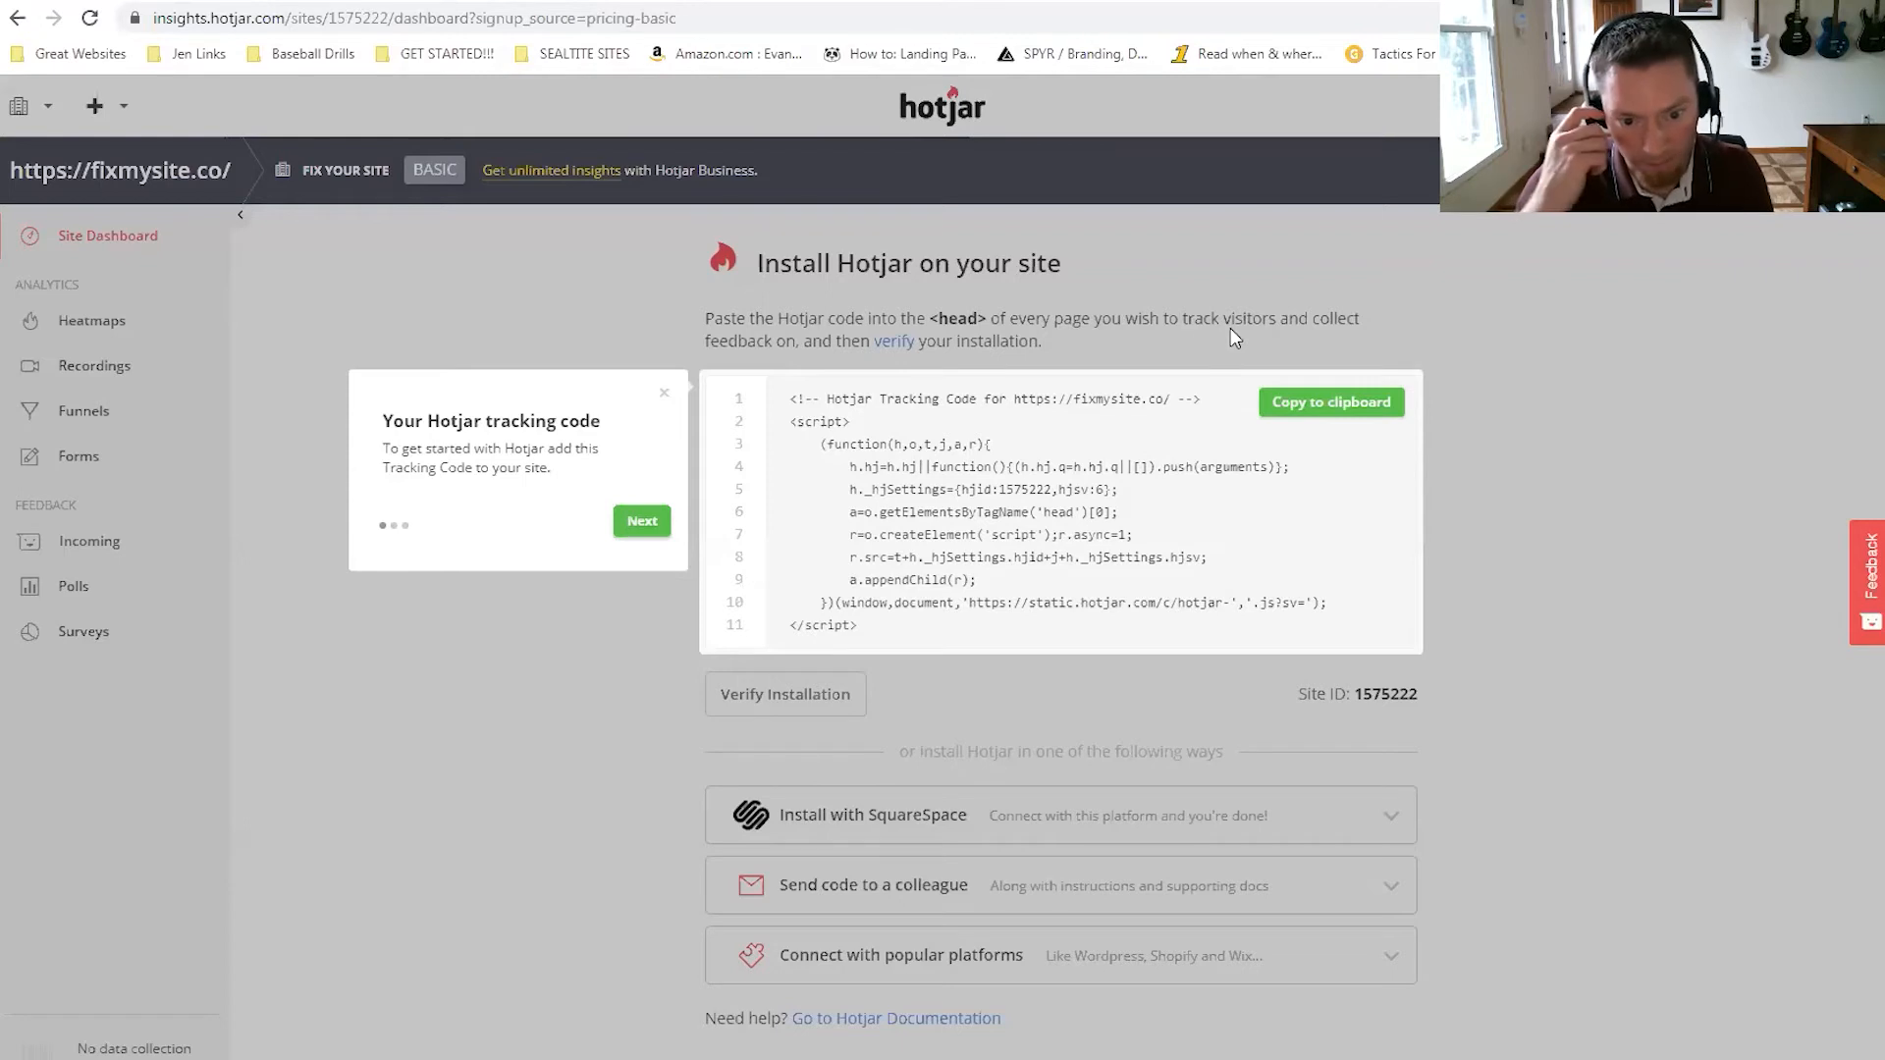
Copy the site's Hotjar tracking code and return to the Squarespace editor.
{"action": "left_click", "coordinate": [1340, 413]}
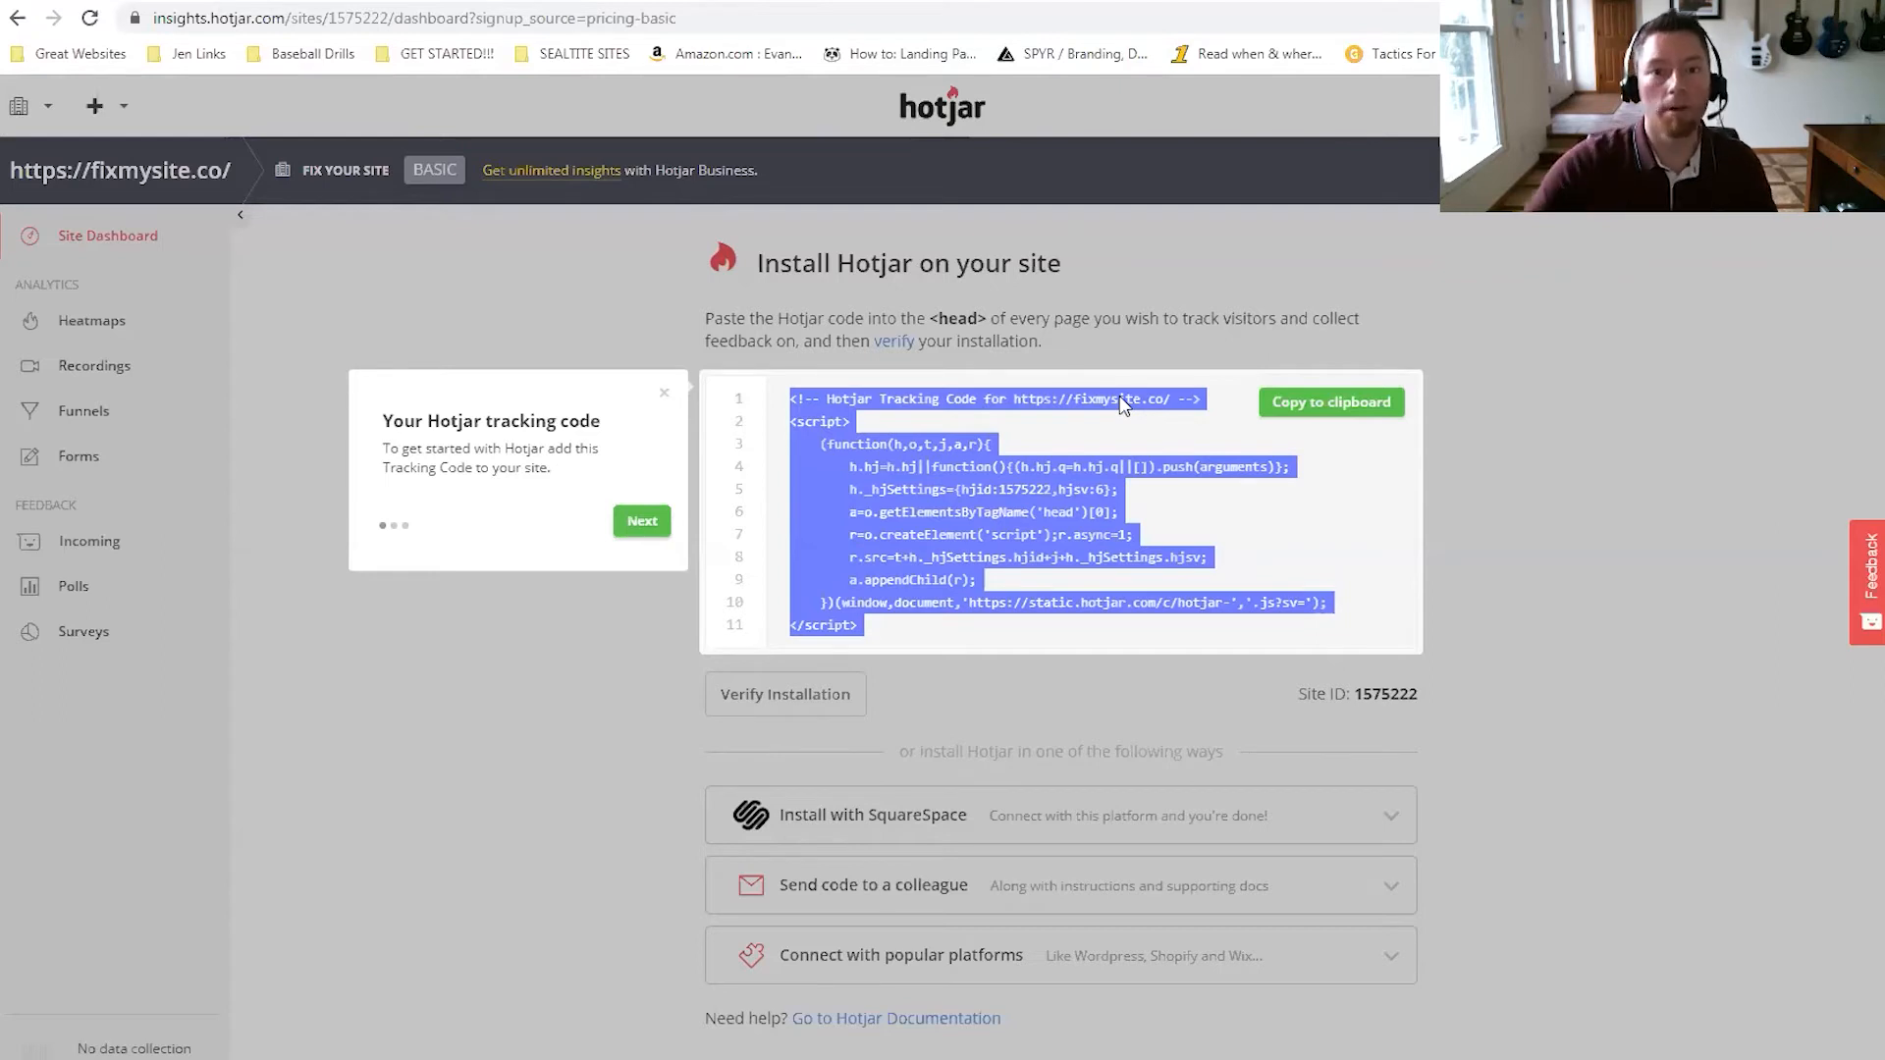
{"action": "left_click", "coordinate": [628, 1]}
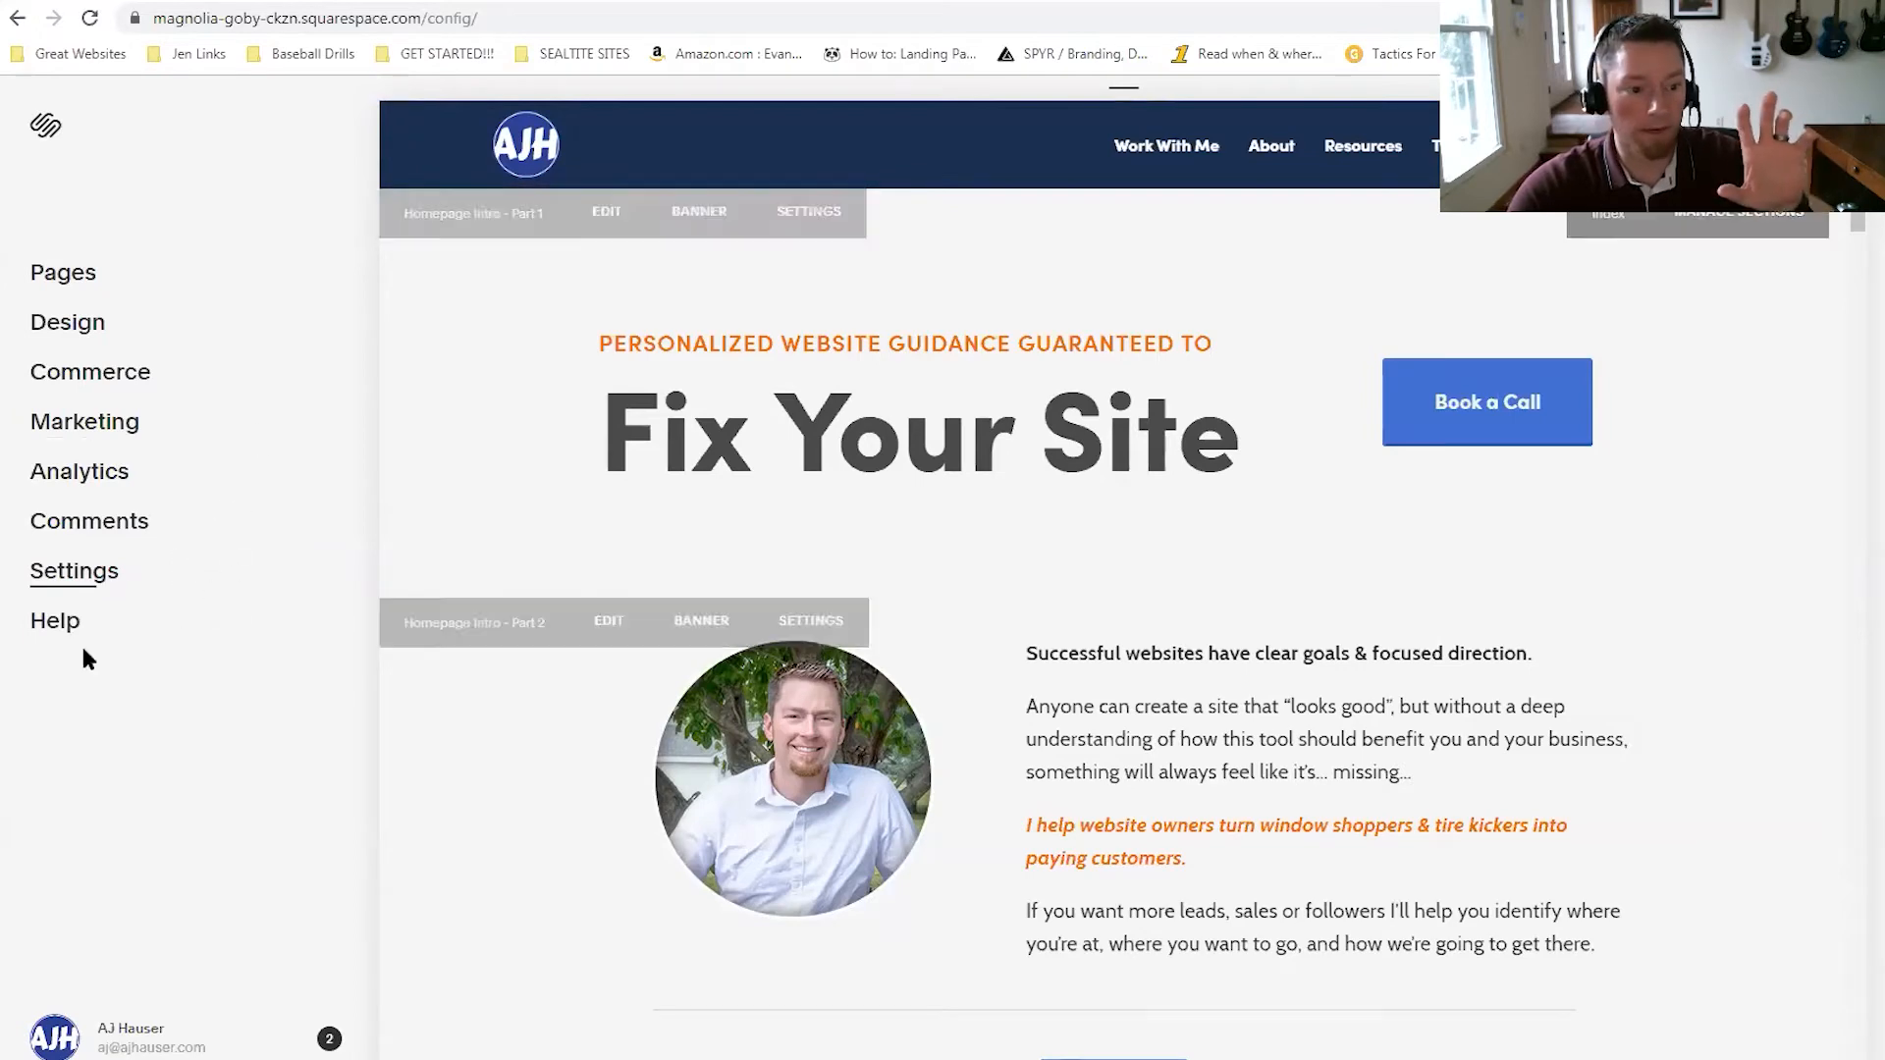
Navigate to Settings > Advanced > Code Injection and select the existing verification meta tag.
{"action": "left_click", "coordinate": [71, 577]}
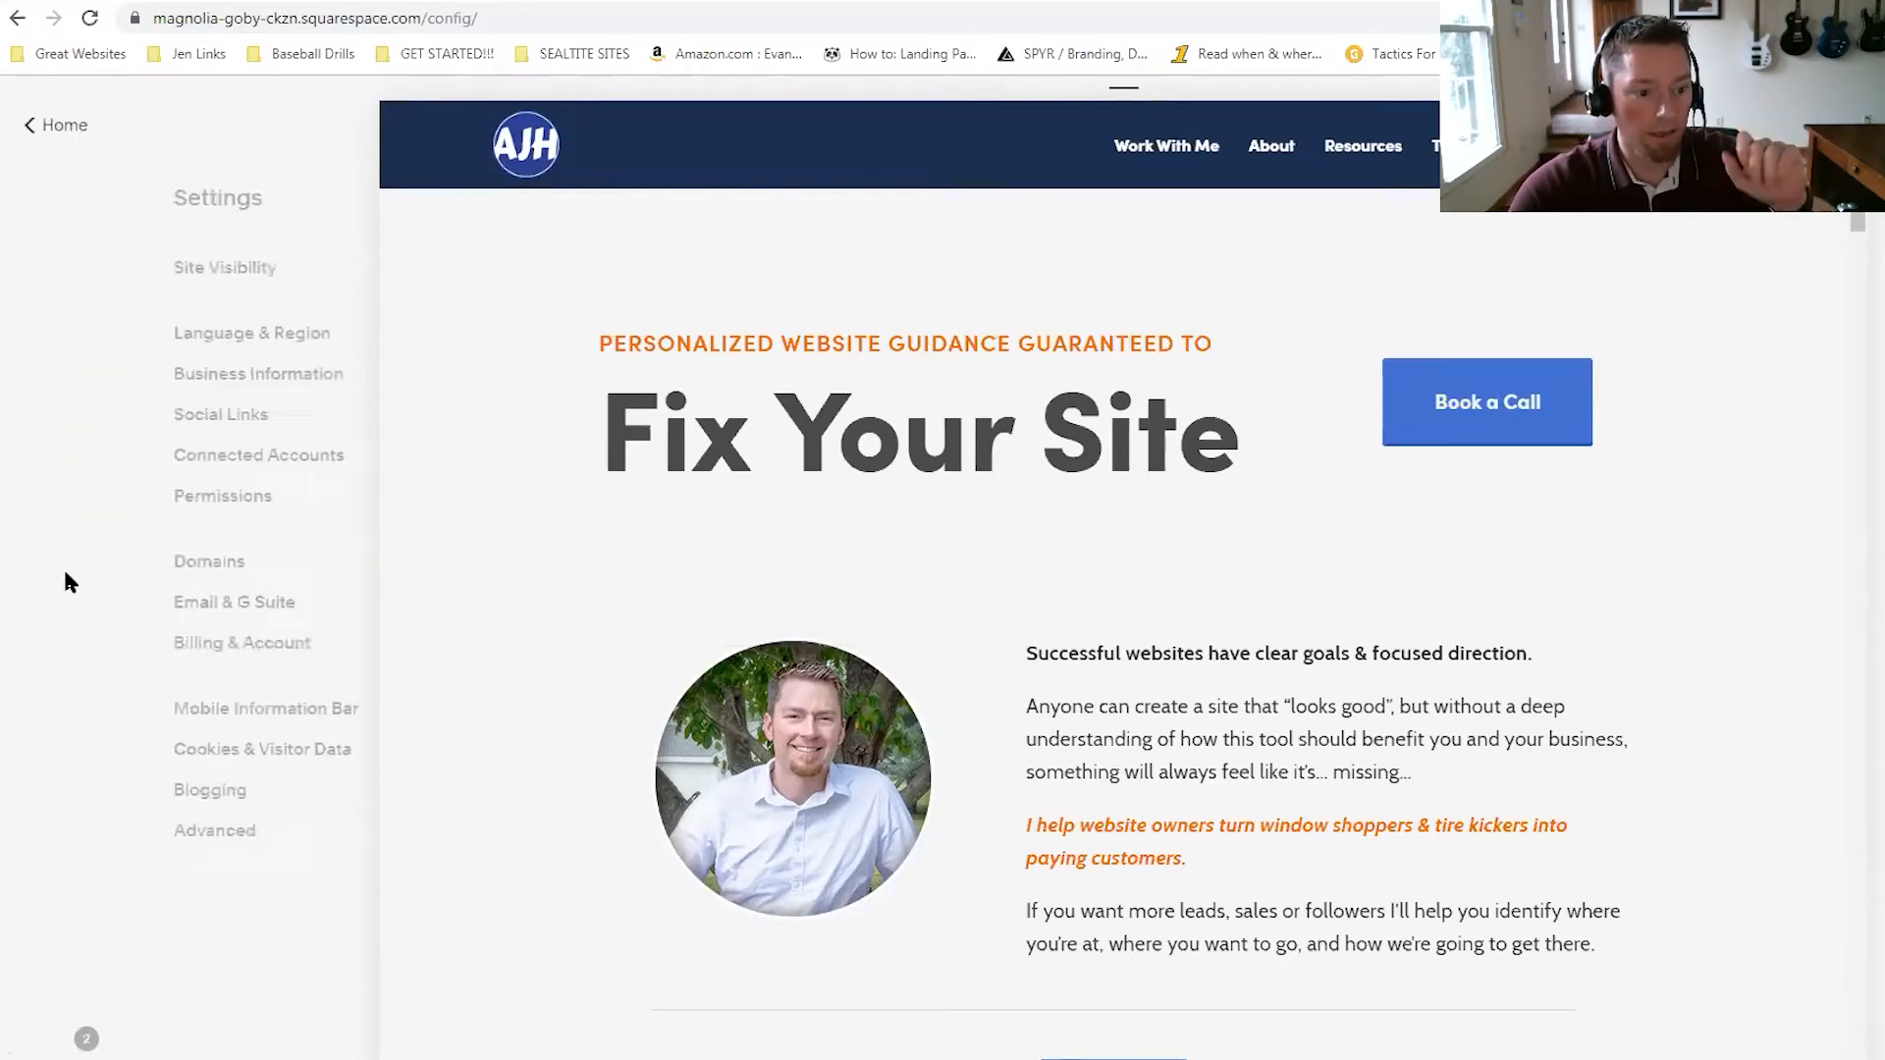
{"action": "left_click", "coordinate": [95, 843]}
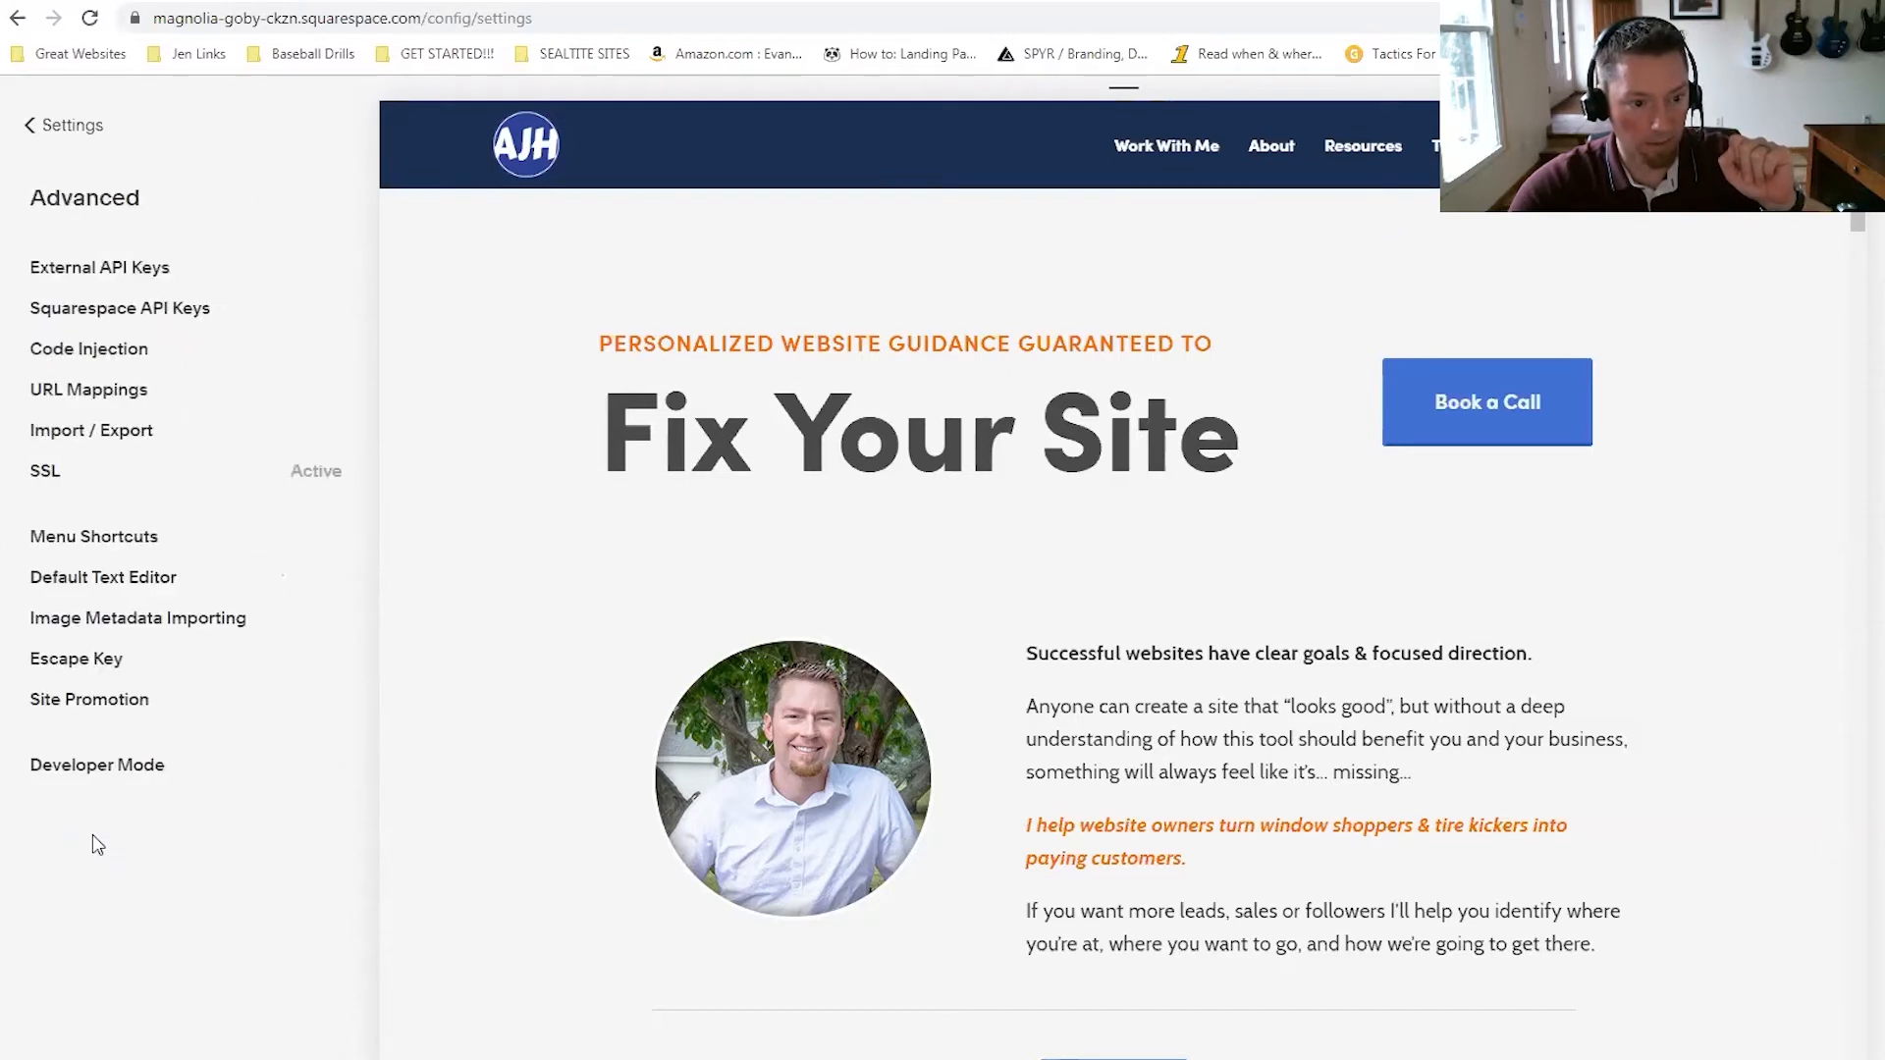
{"action": "left_click", "coordinate": [111, 353]}
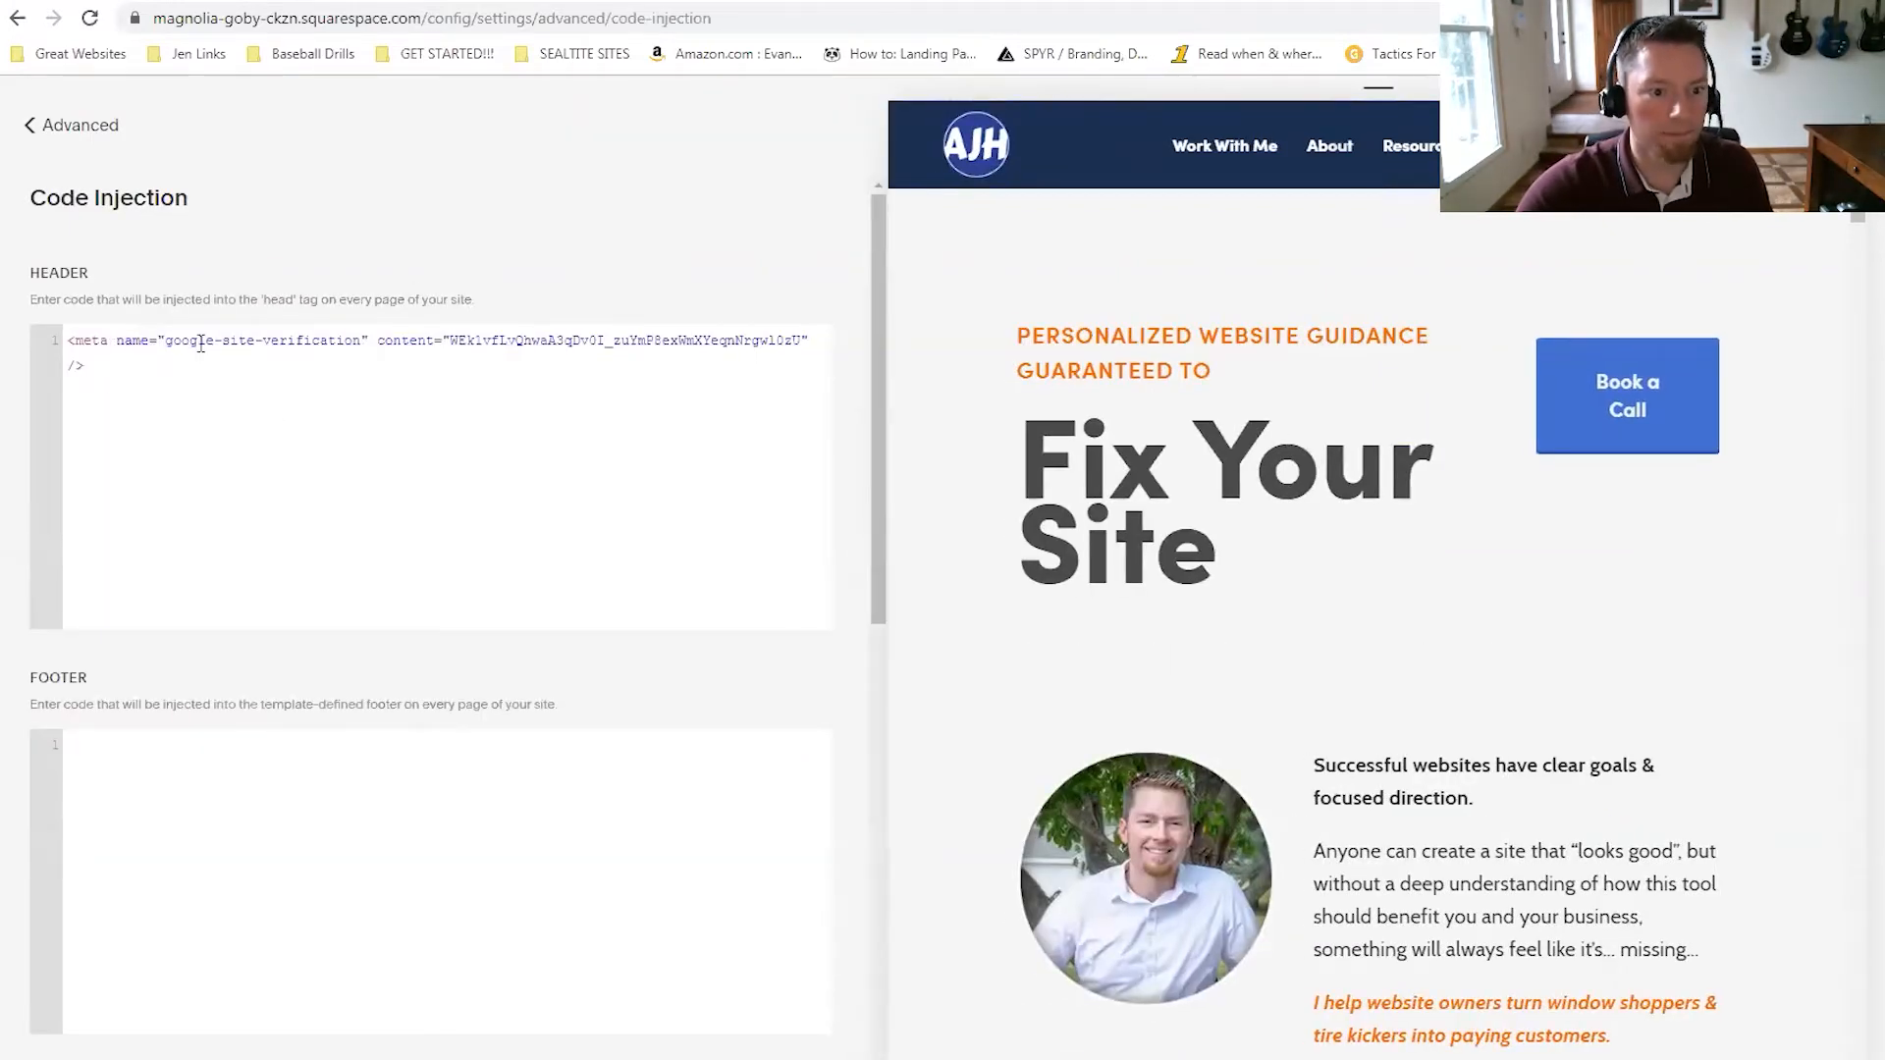
{"action": "left_click_drag", "start_coordinate": [69, 343], "coordinate": [185, 382]}
Paste the Hotjar script below the meta tag in the Header box, save, and reload the live site.
{"action": "left_click", "coordinate": [126, 380]}
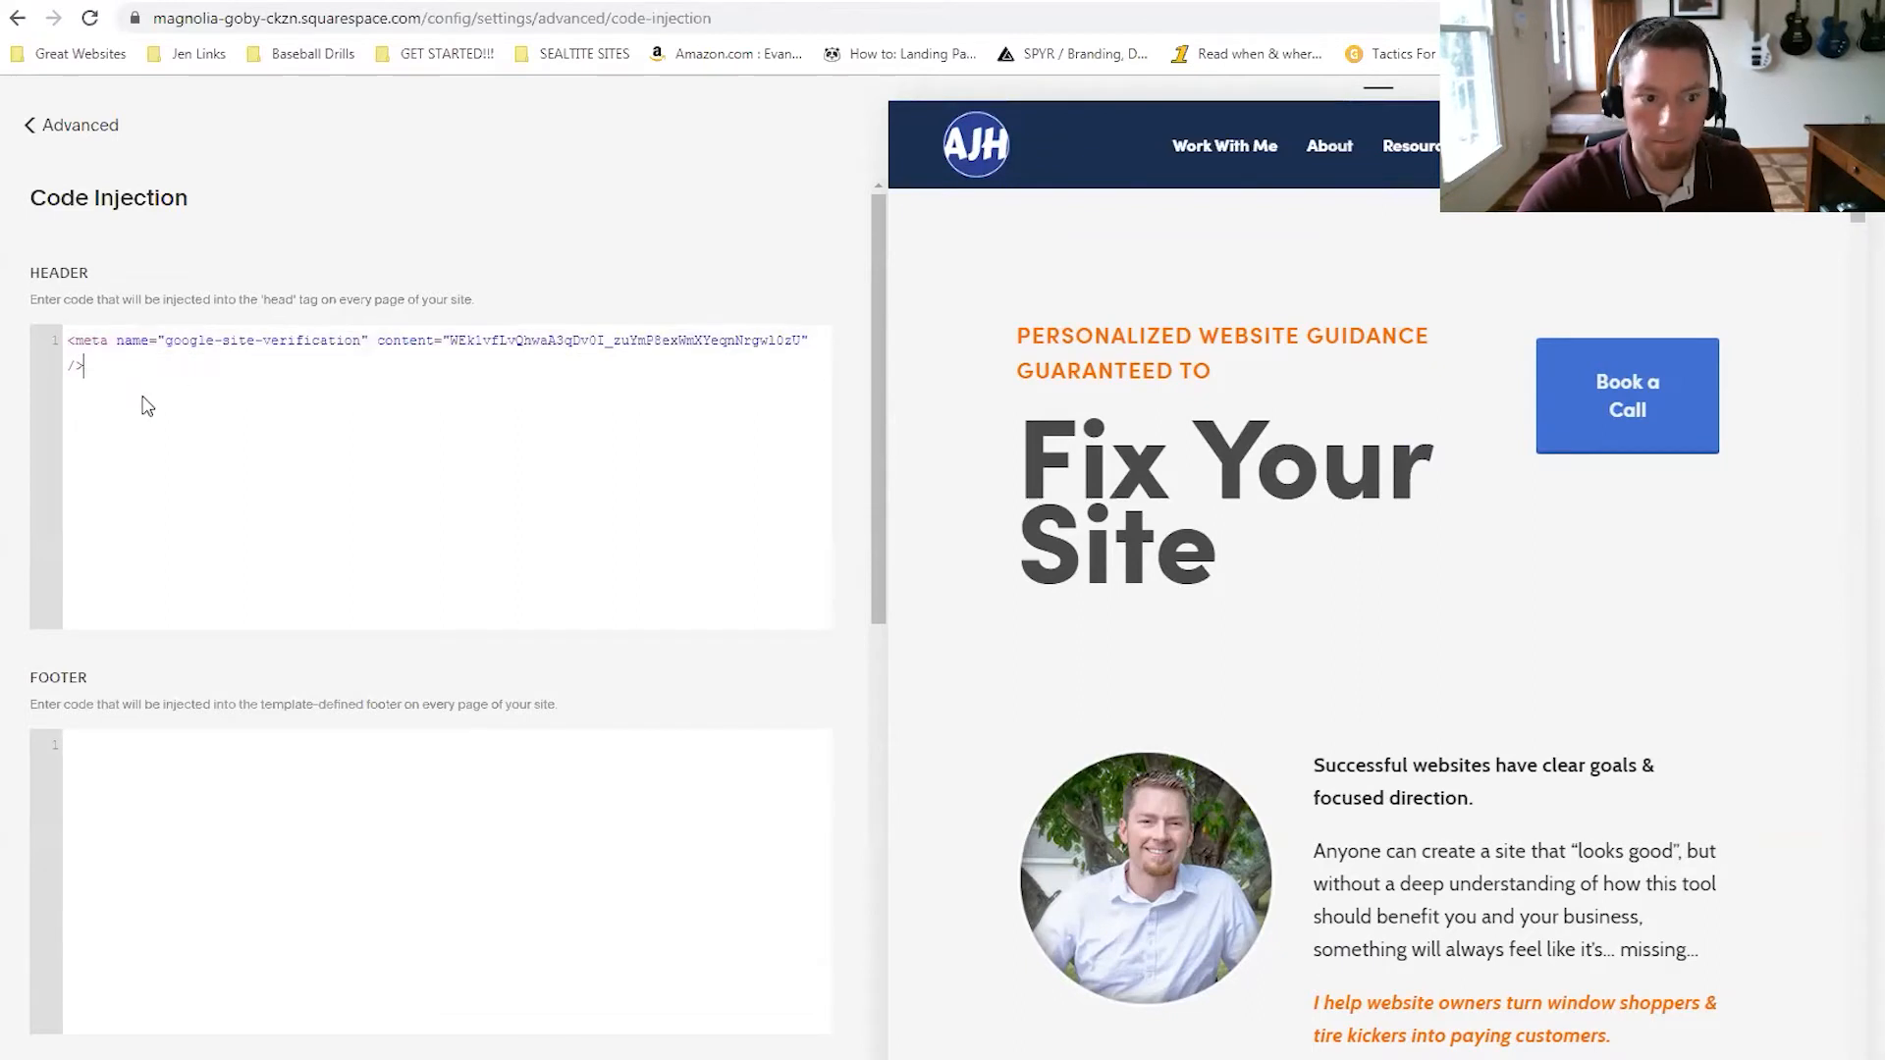
{"action": "key", "text": "Return"}
{"action": "key", "text": "Return"}
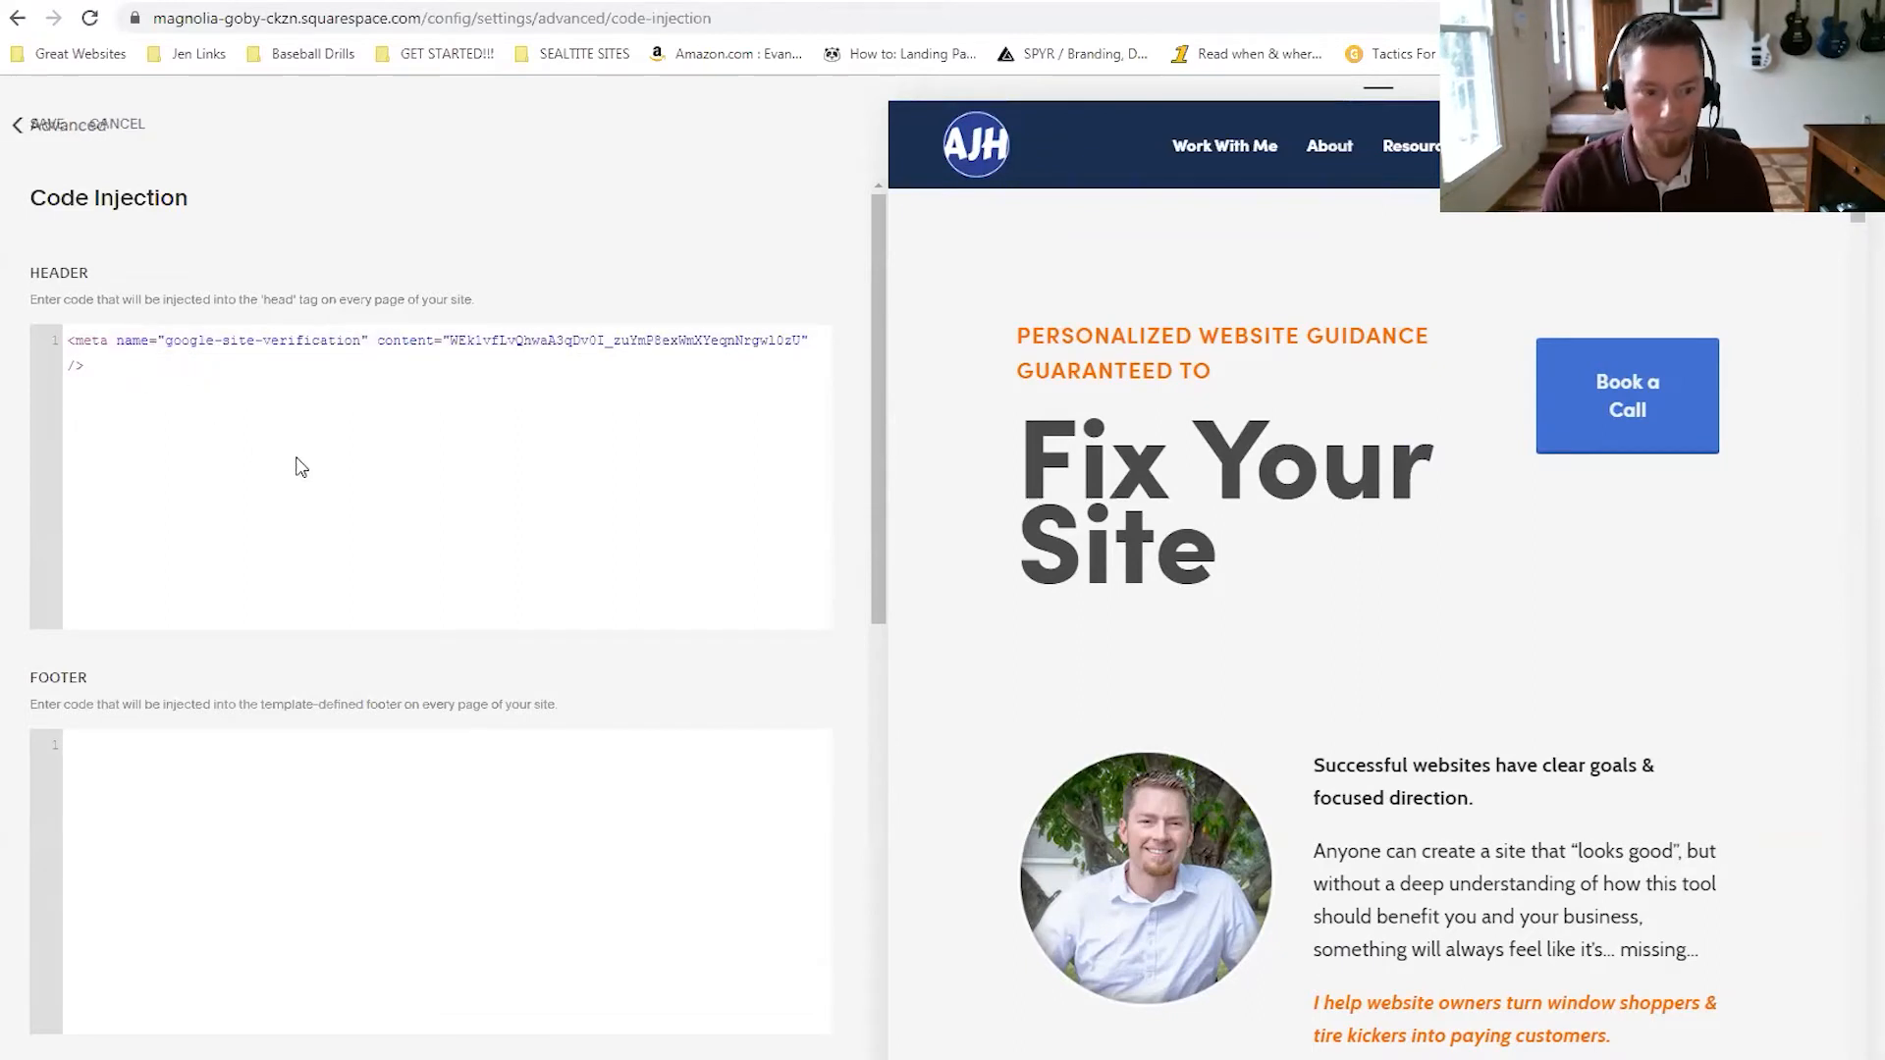
{"action": "key", "text": "ctrl+v"}
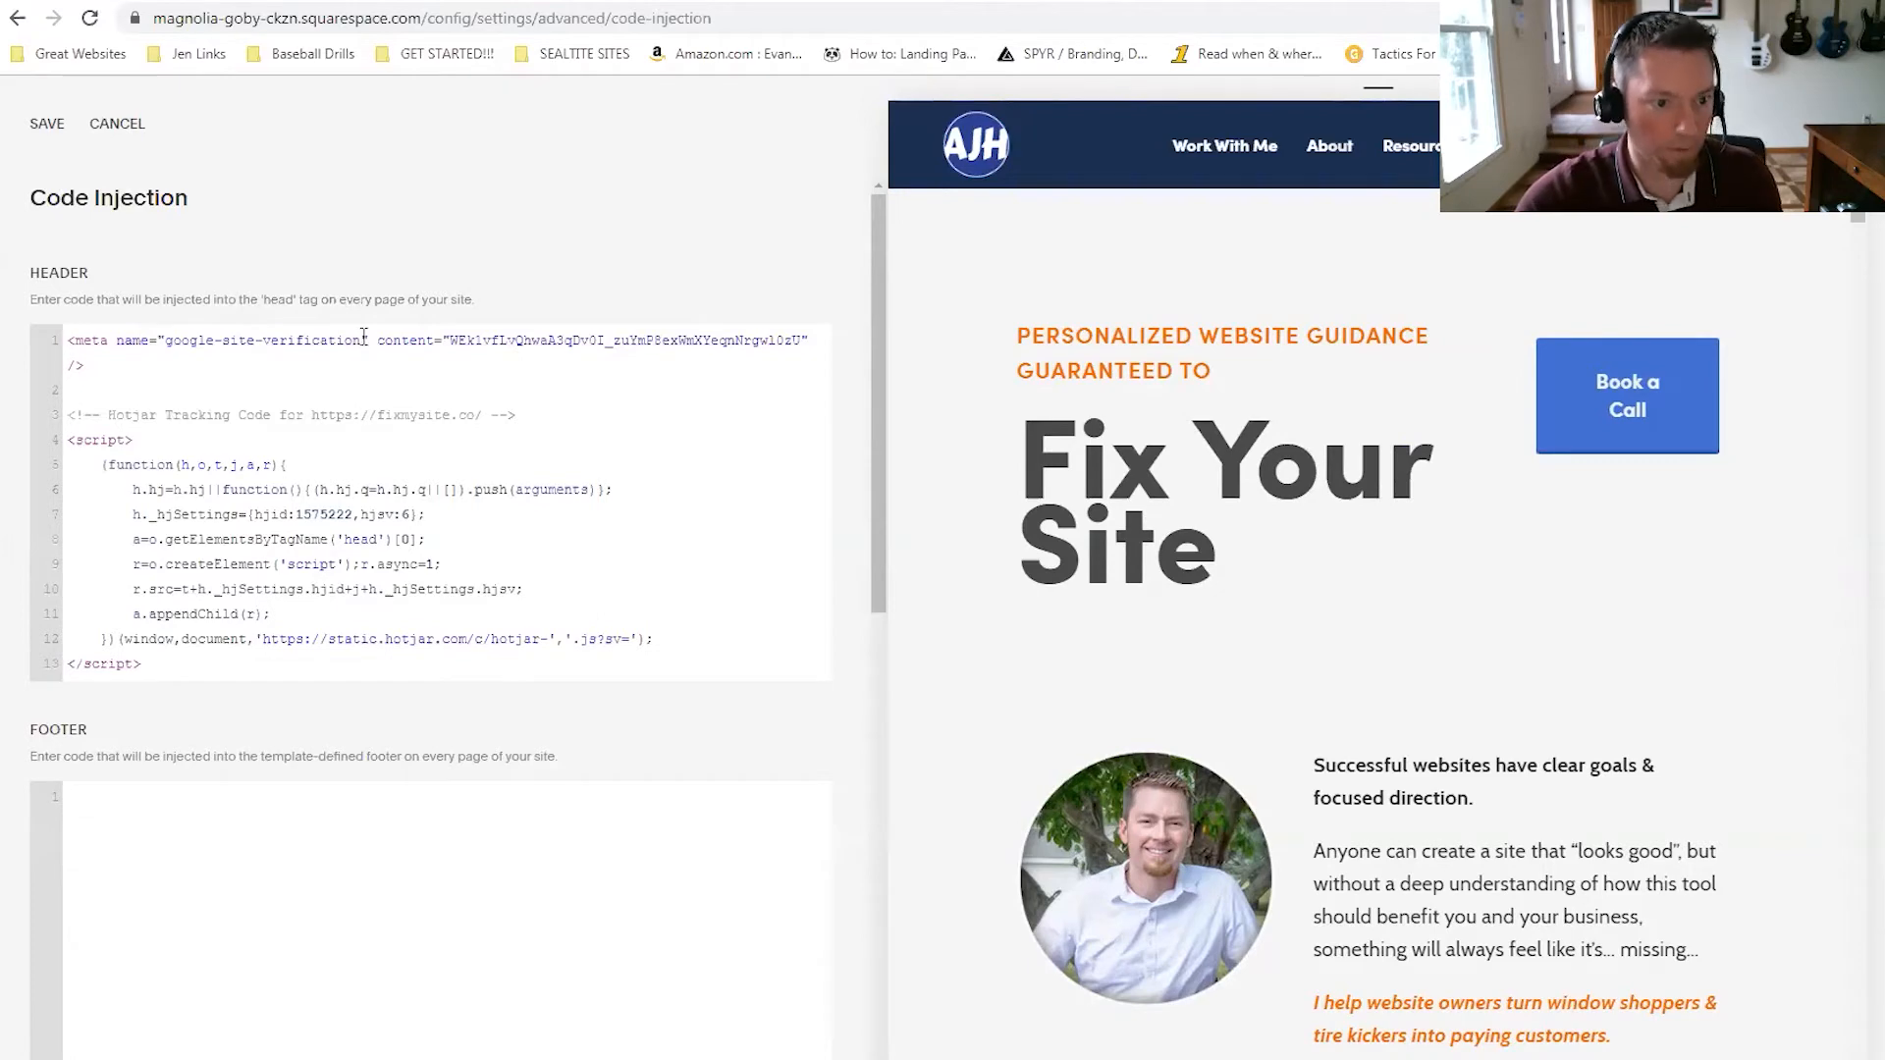
{"action": "scroll", "coordinate": [359, 433], "scroll_direction": "down", "scroll_amount": 2}
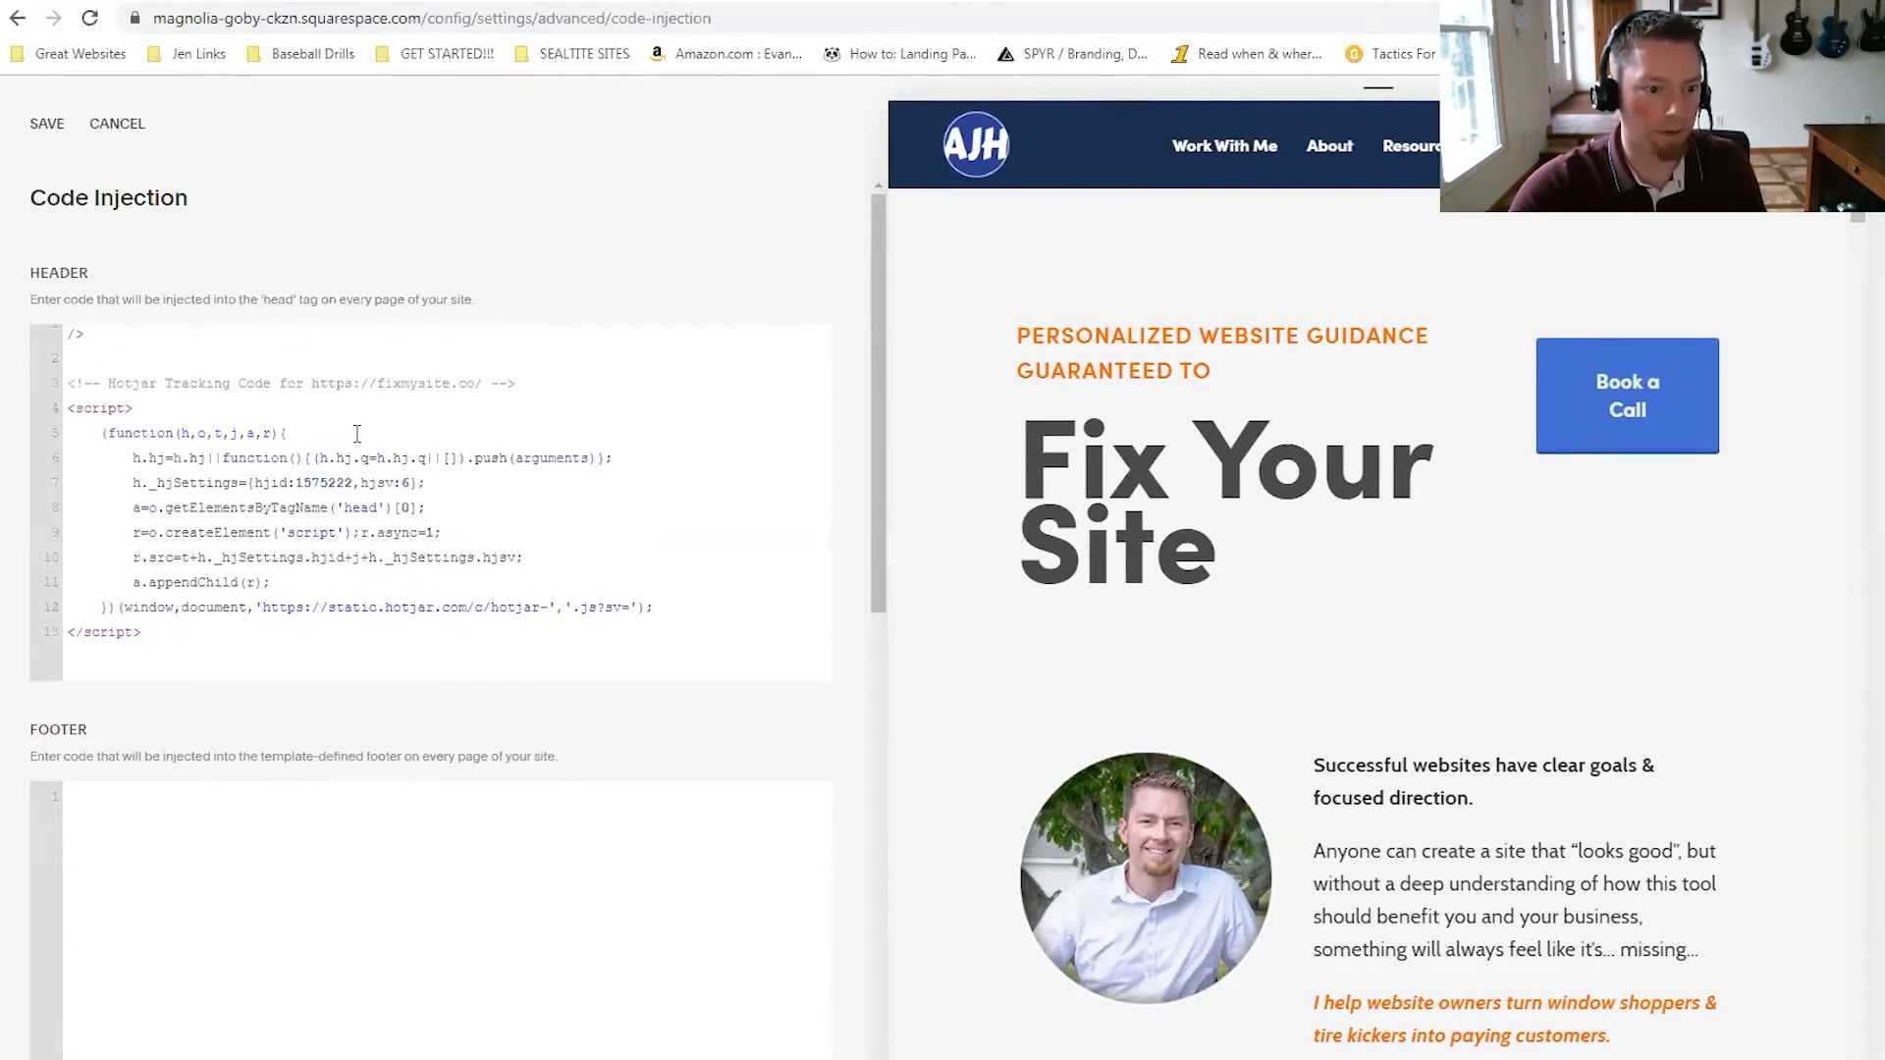
{"action": "left_click", "coordinate": [30, 122]}
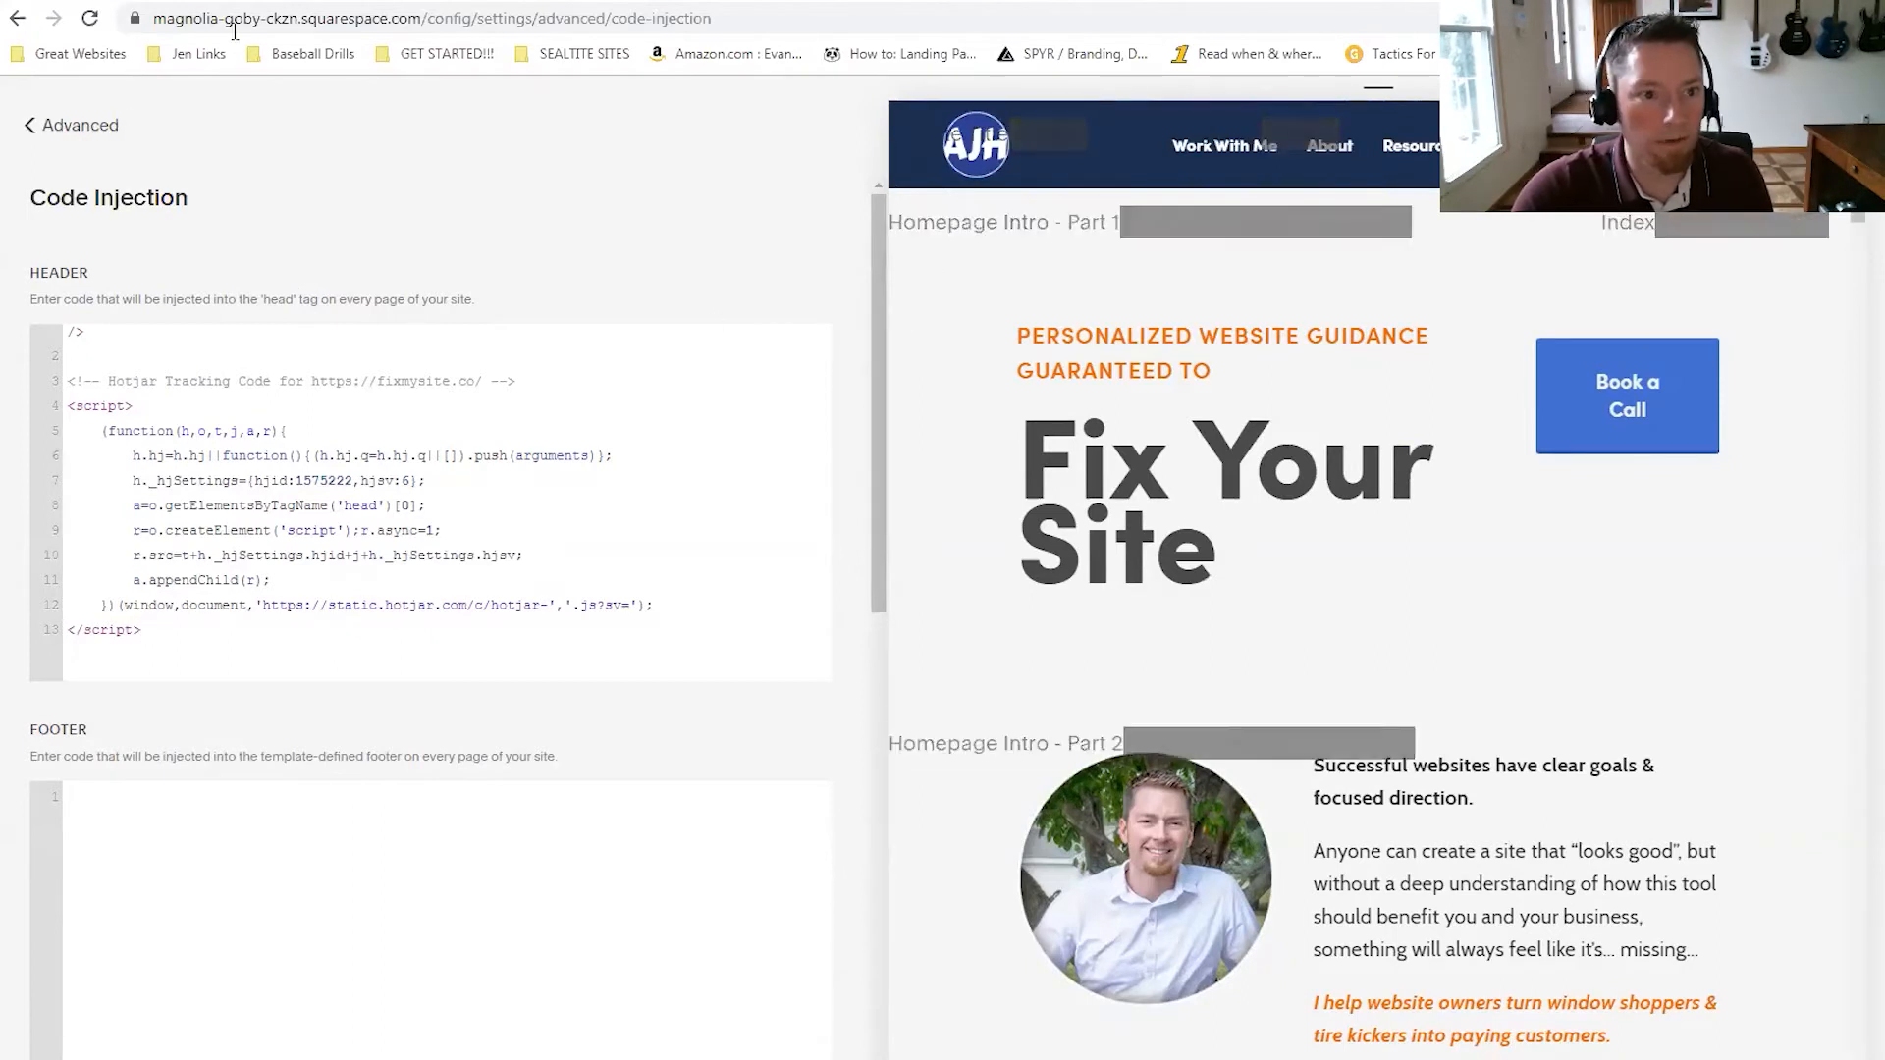
{"action": "left_click_drag", "start_coordinate": [118, 381], "coordinate": [474, 379]}
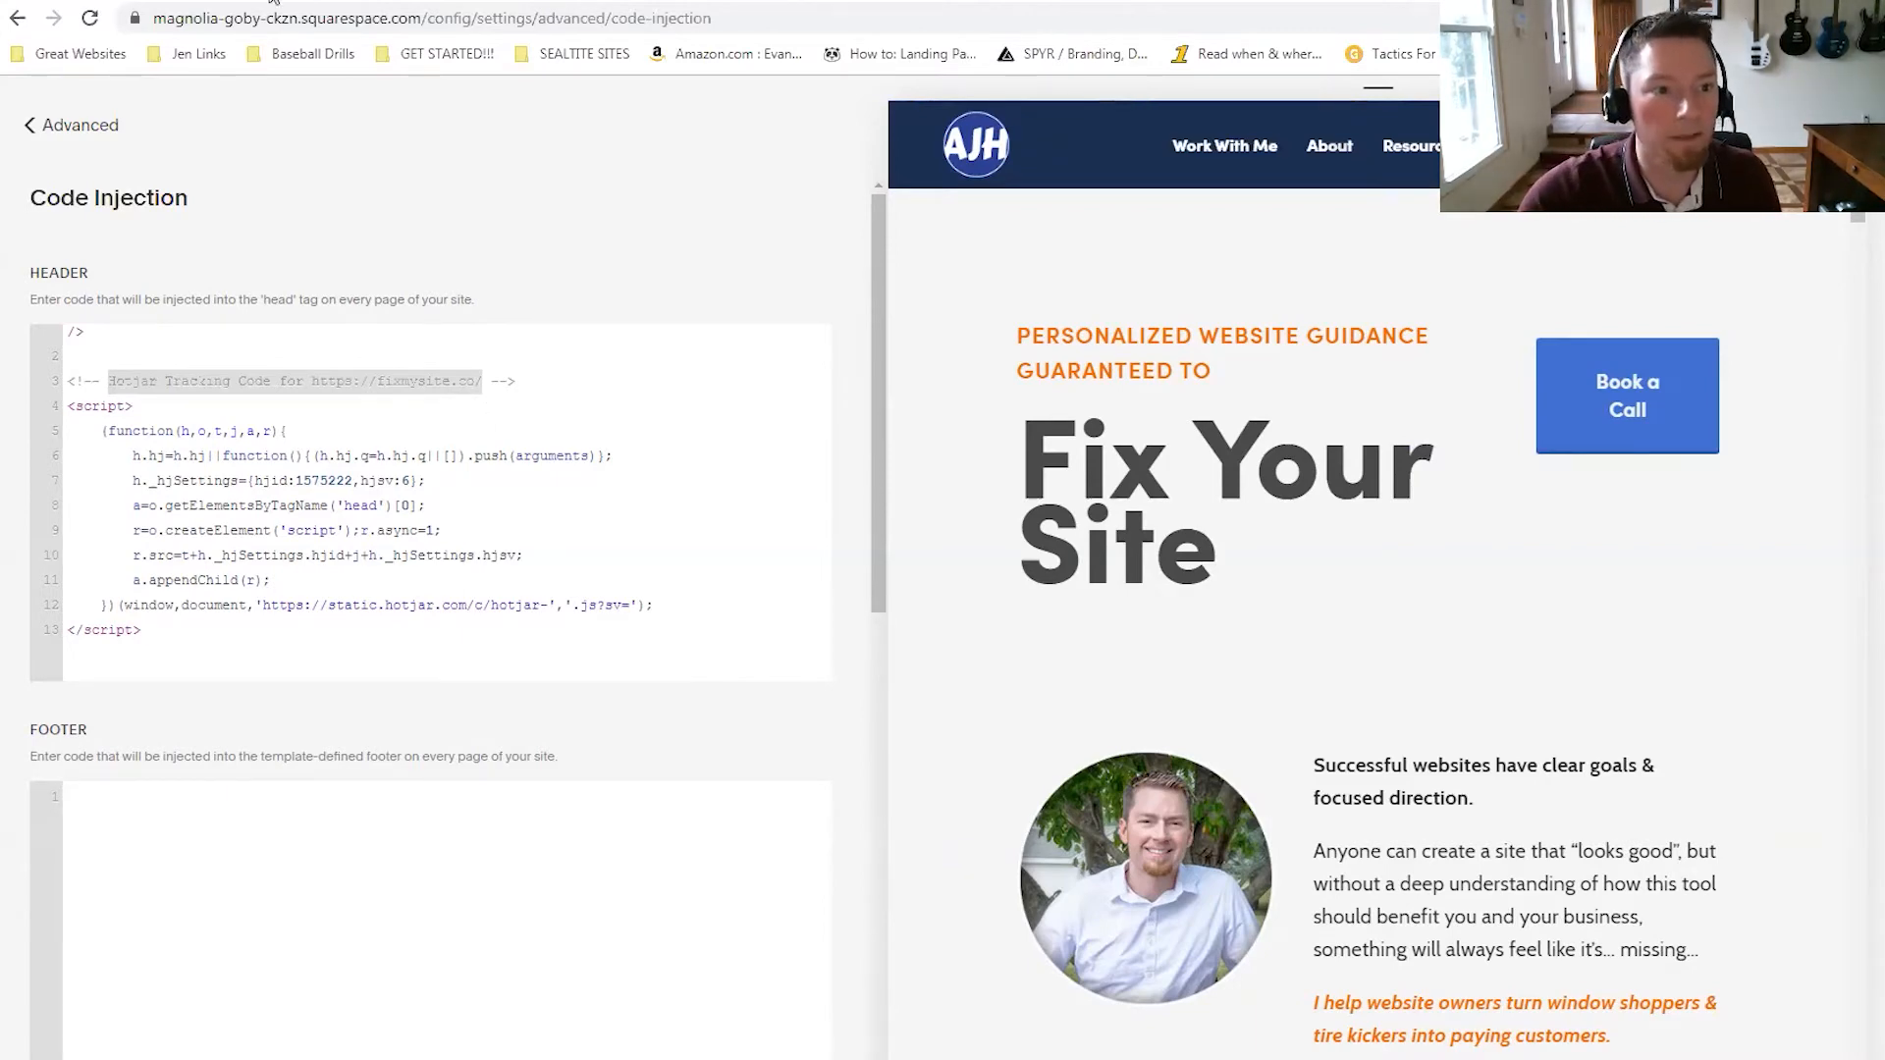
{"action": "left_click", "coordinate": [218, 2]}
{"action": "left_click", "coordinate": [89, 18]}
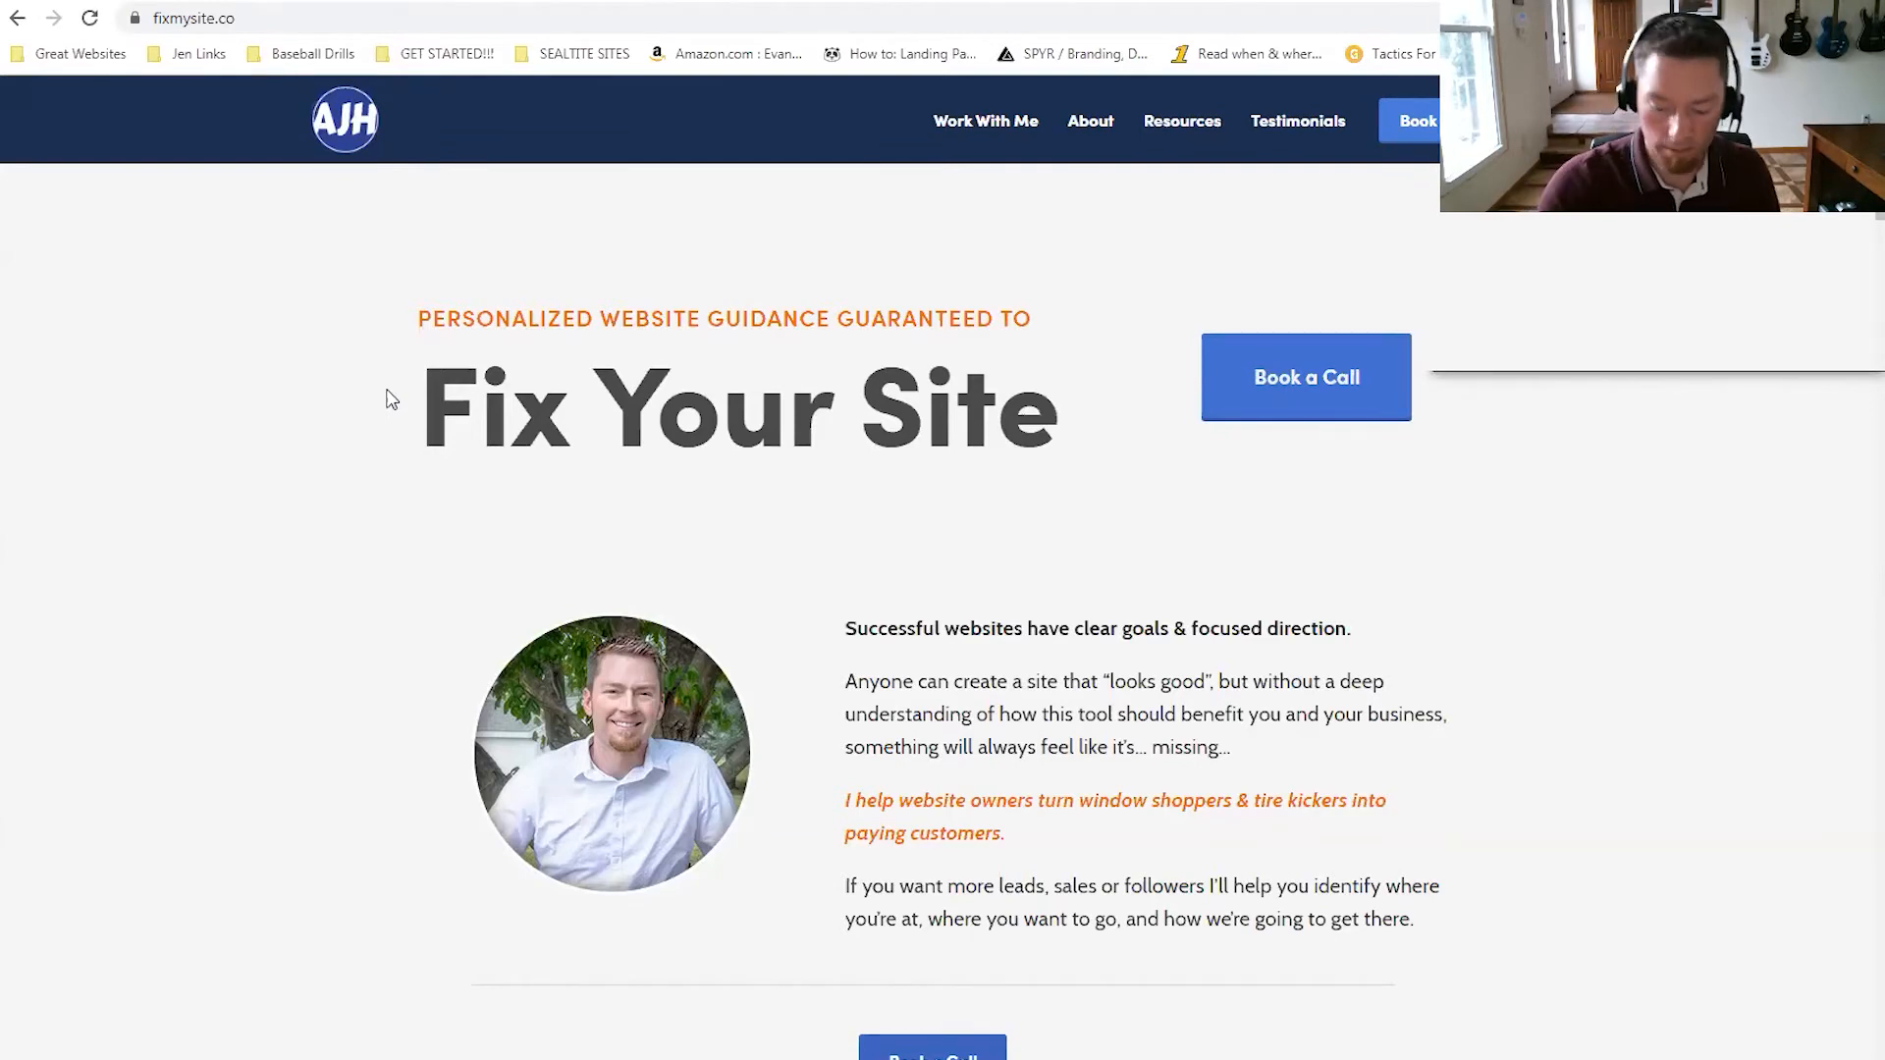
Confirm the Hotjar tracking script appears inside the head of the homepage source.
{"action": "key", "text": "ctrl+u"}
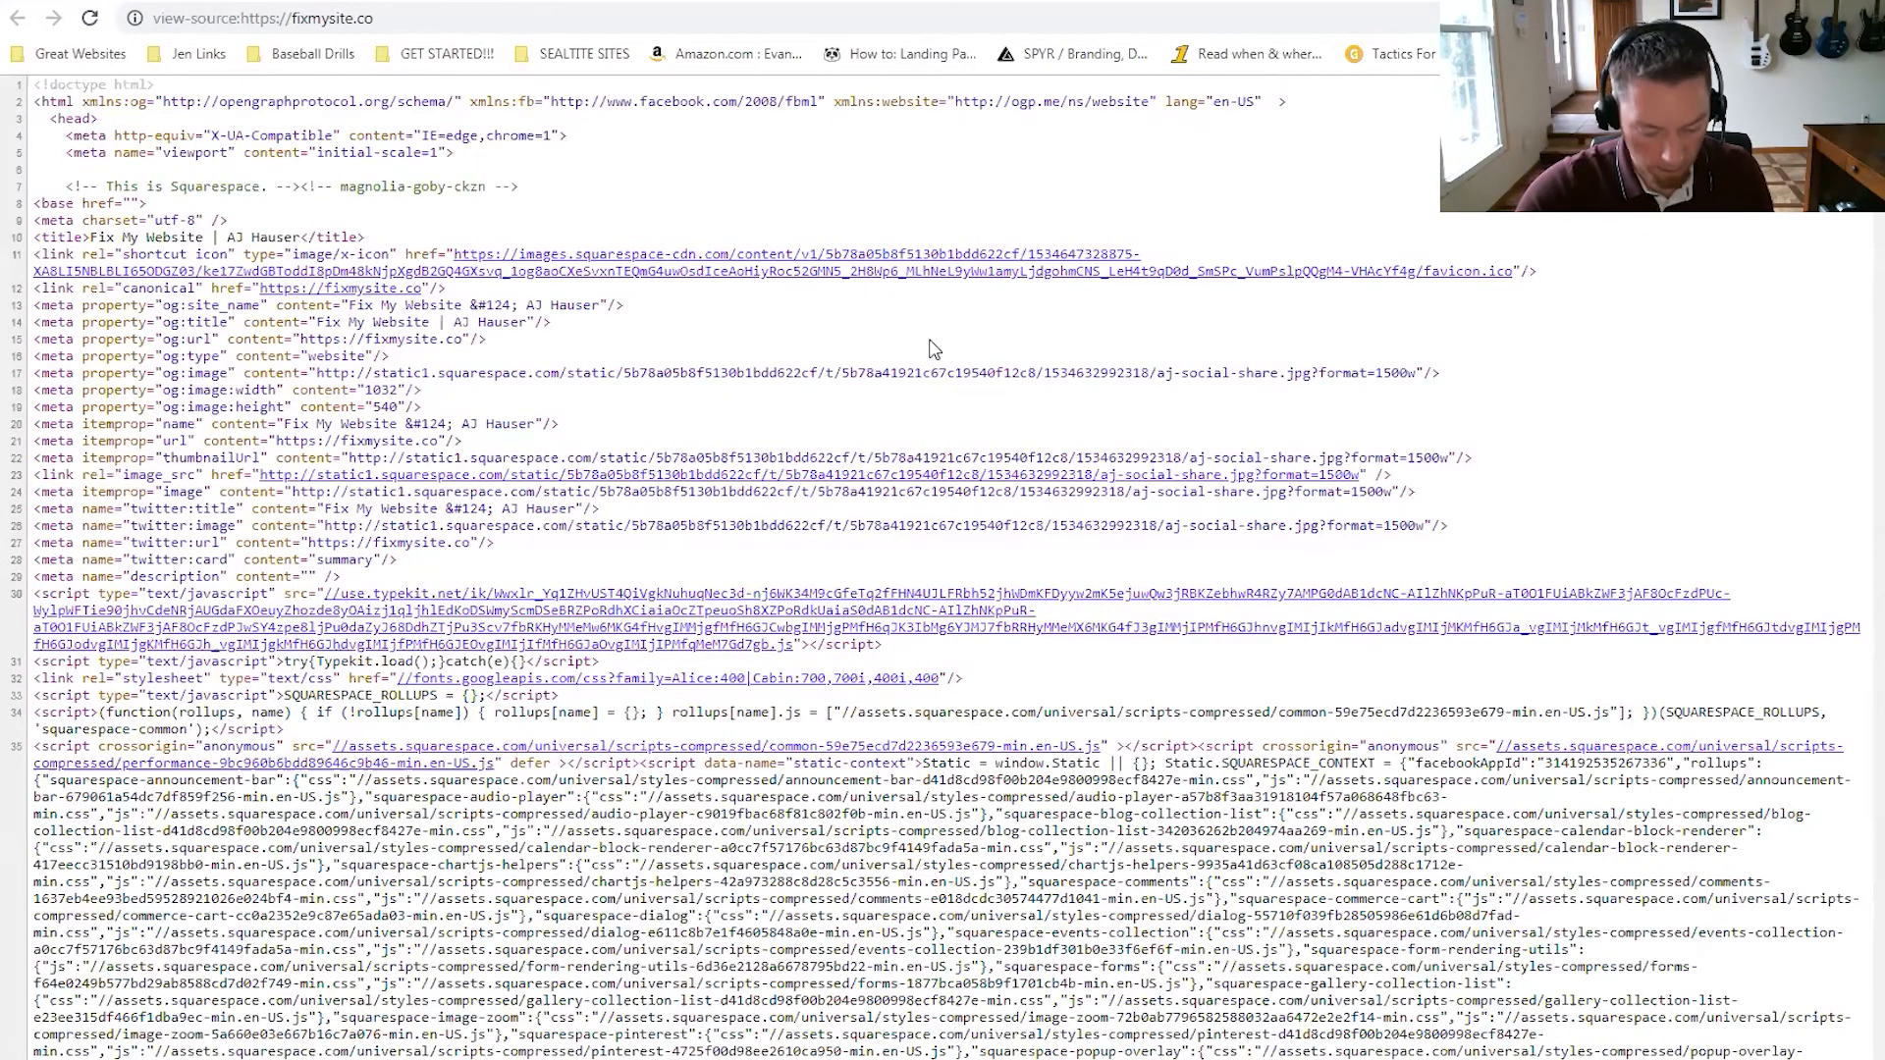
{"action": "key", "text": "ctrl+f"}
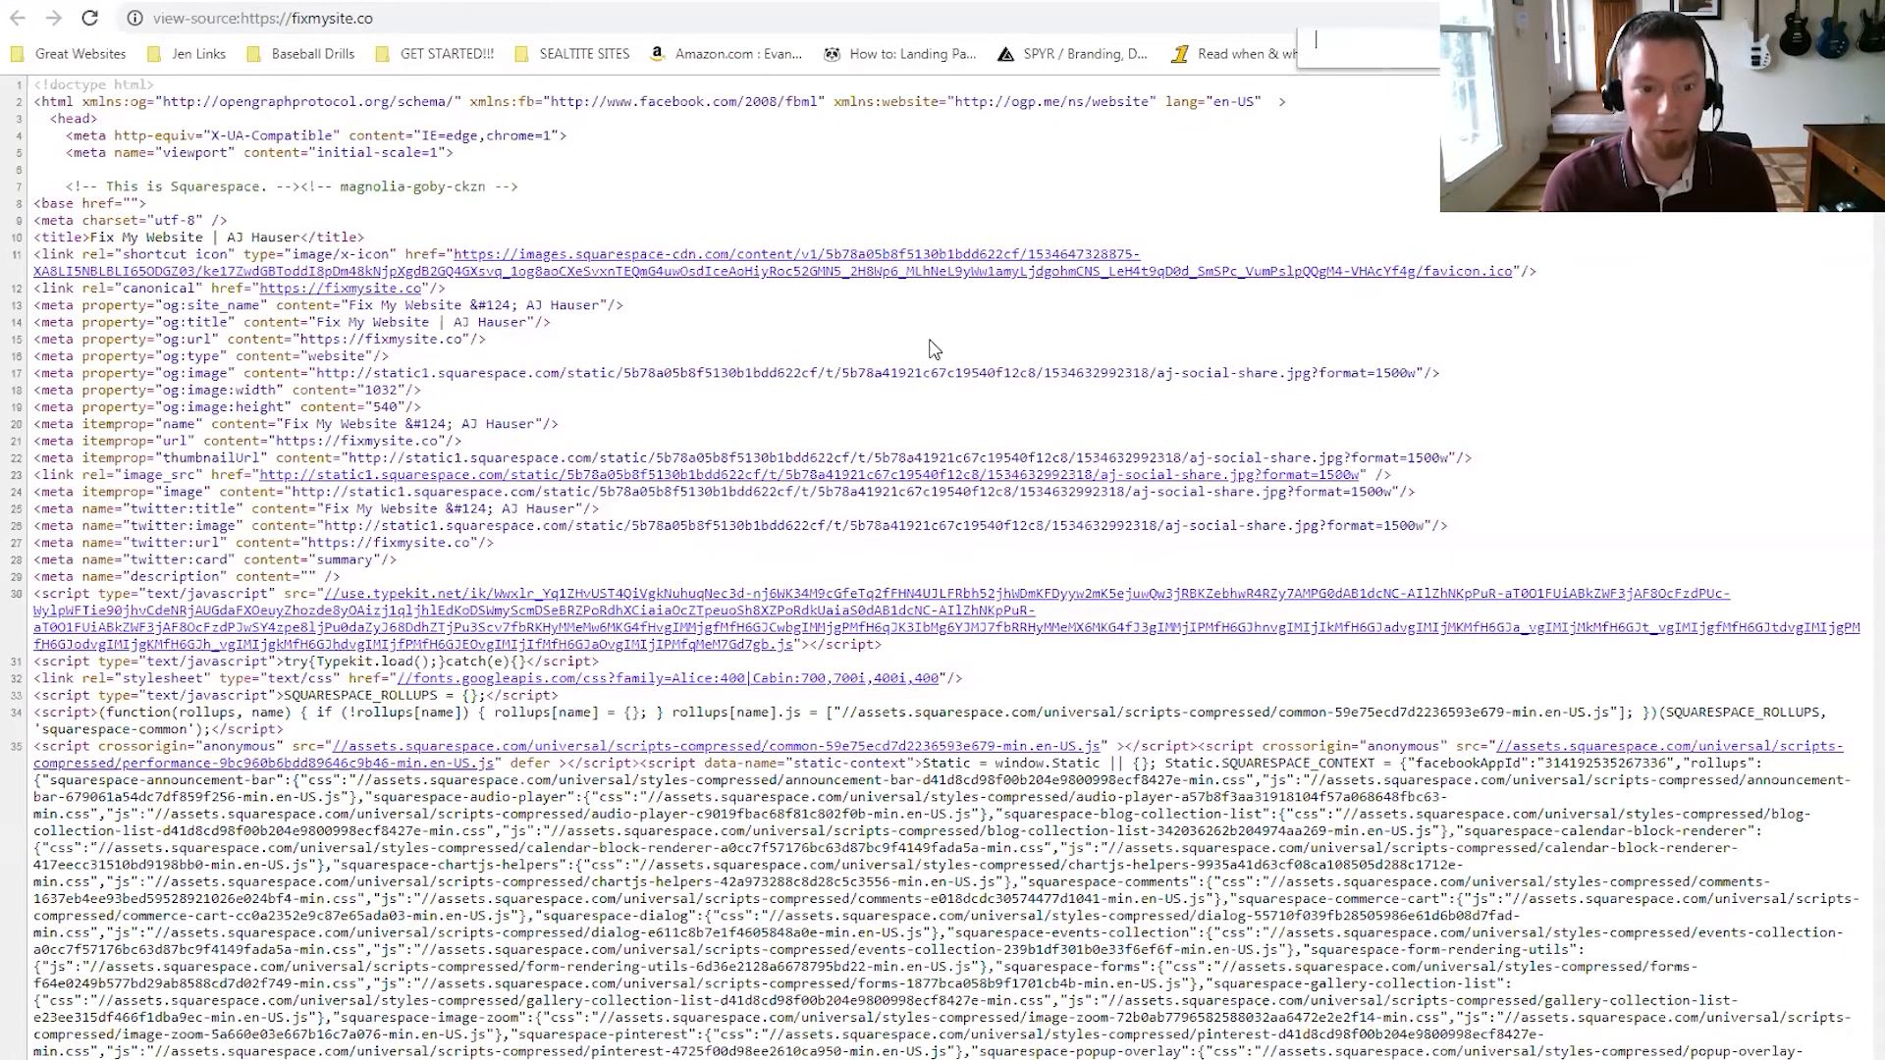
{"action": "key", "text": "ctrl+v"}
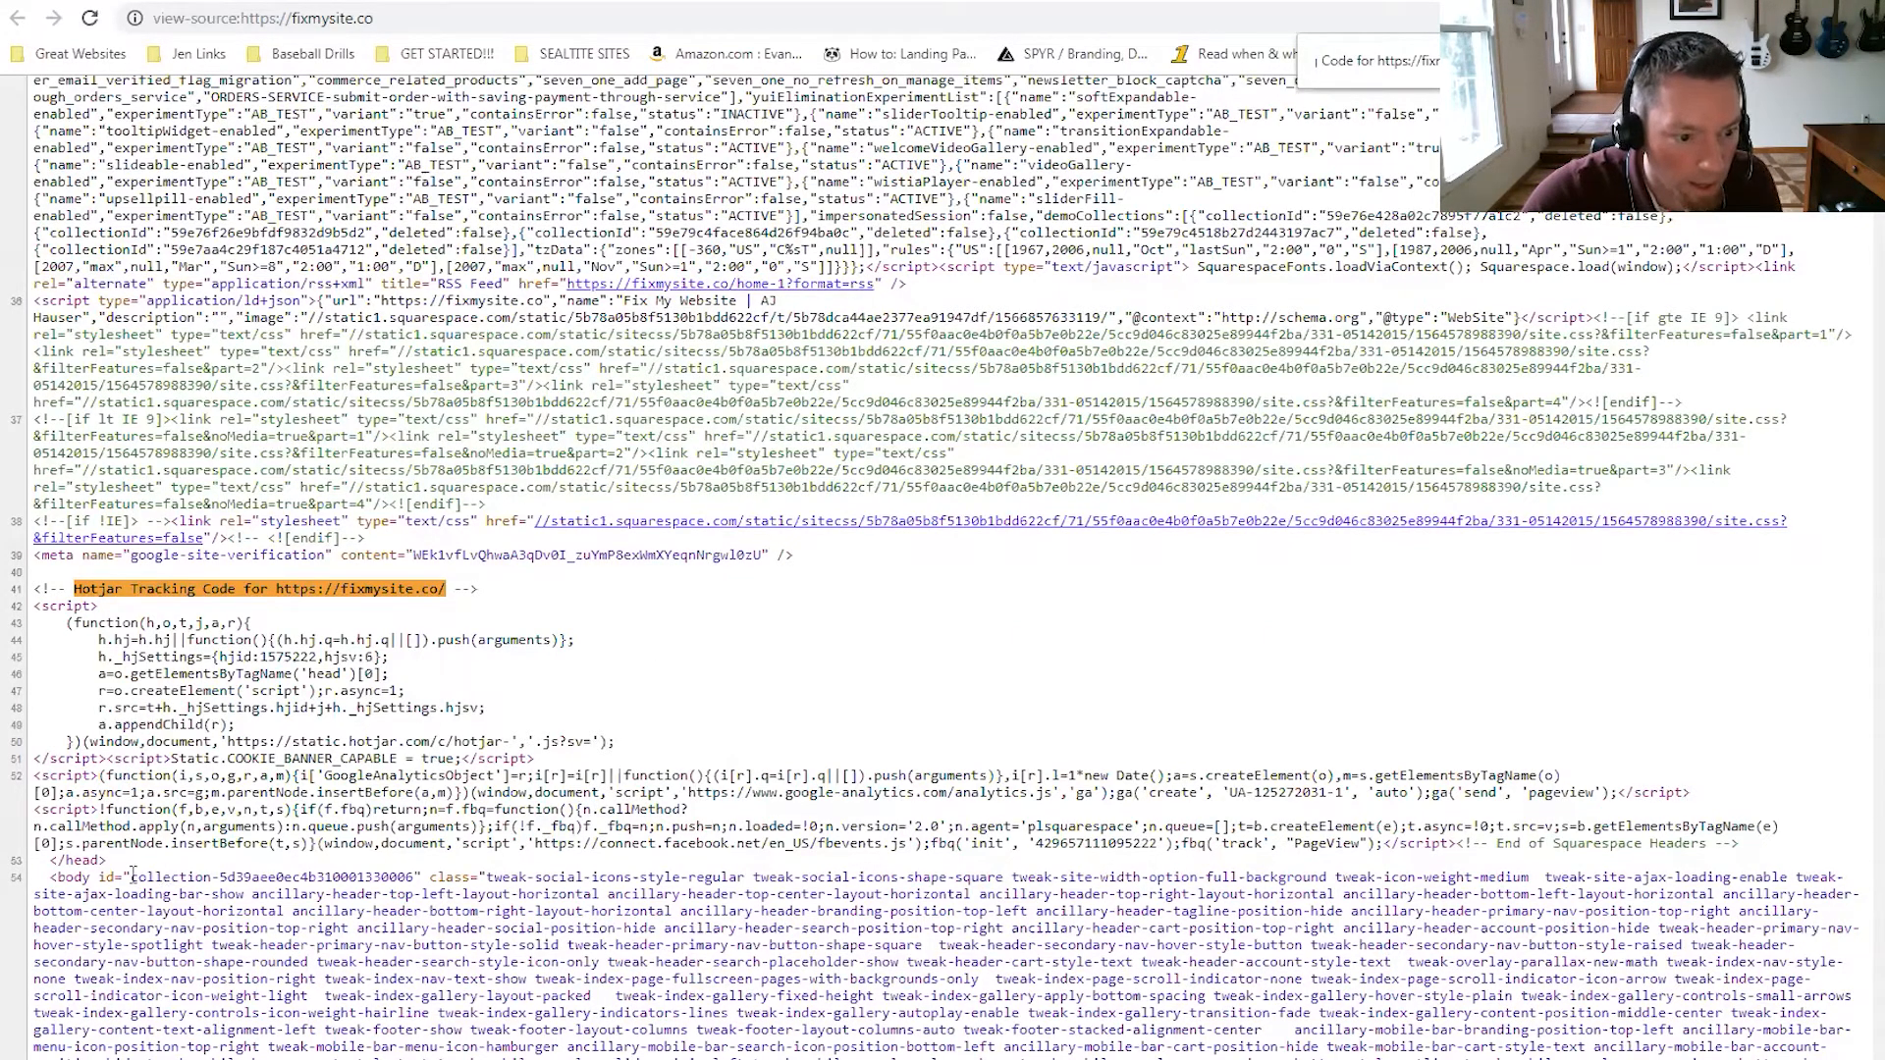
{"action": "left_click_drag", "start_coordinate": [80, 860], "coordinate": [43, 861]}
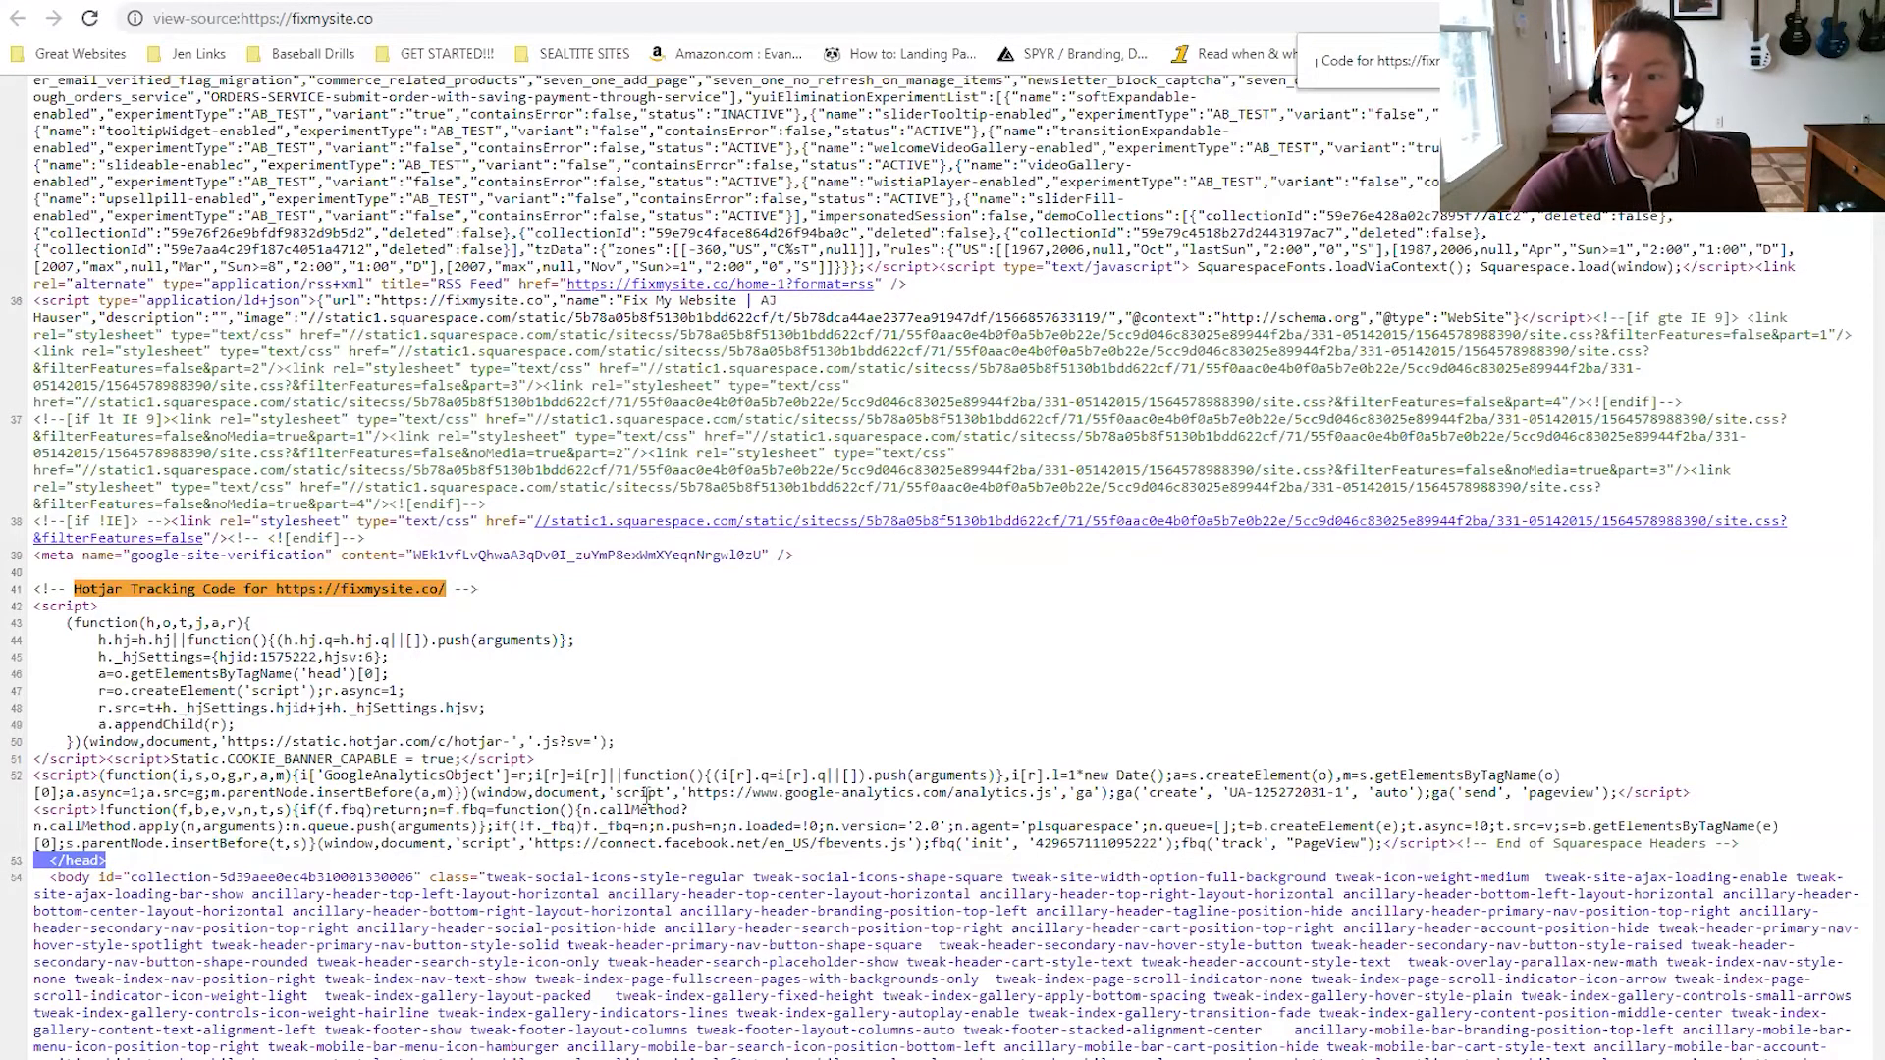
{"action": "left_click", "coordinate": [48, 861]}
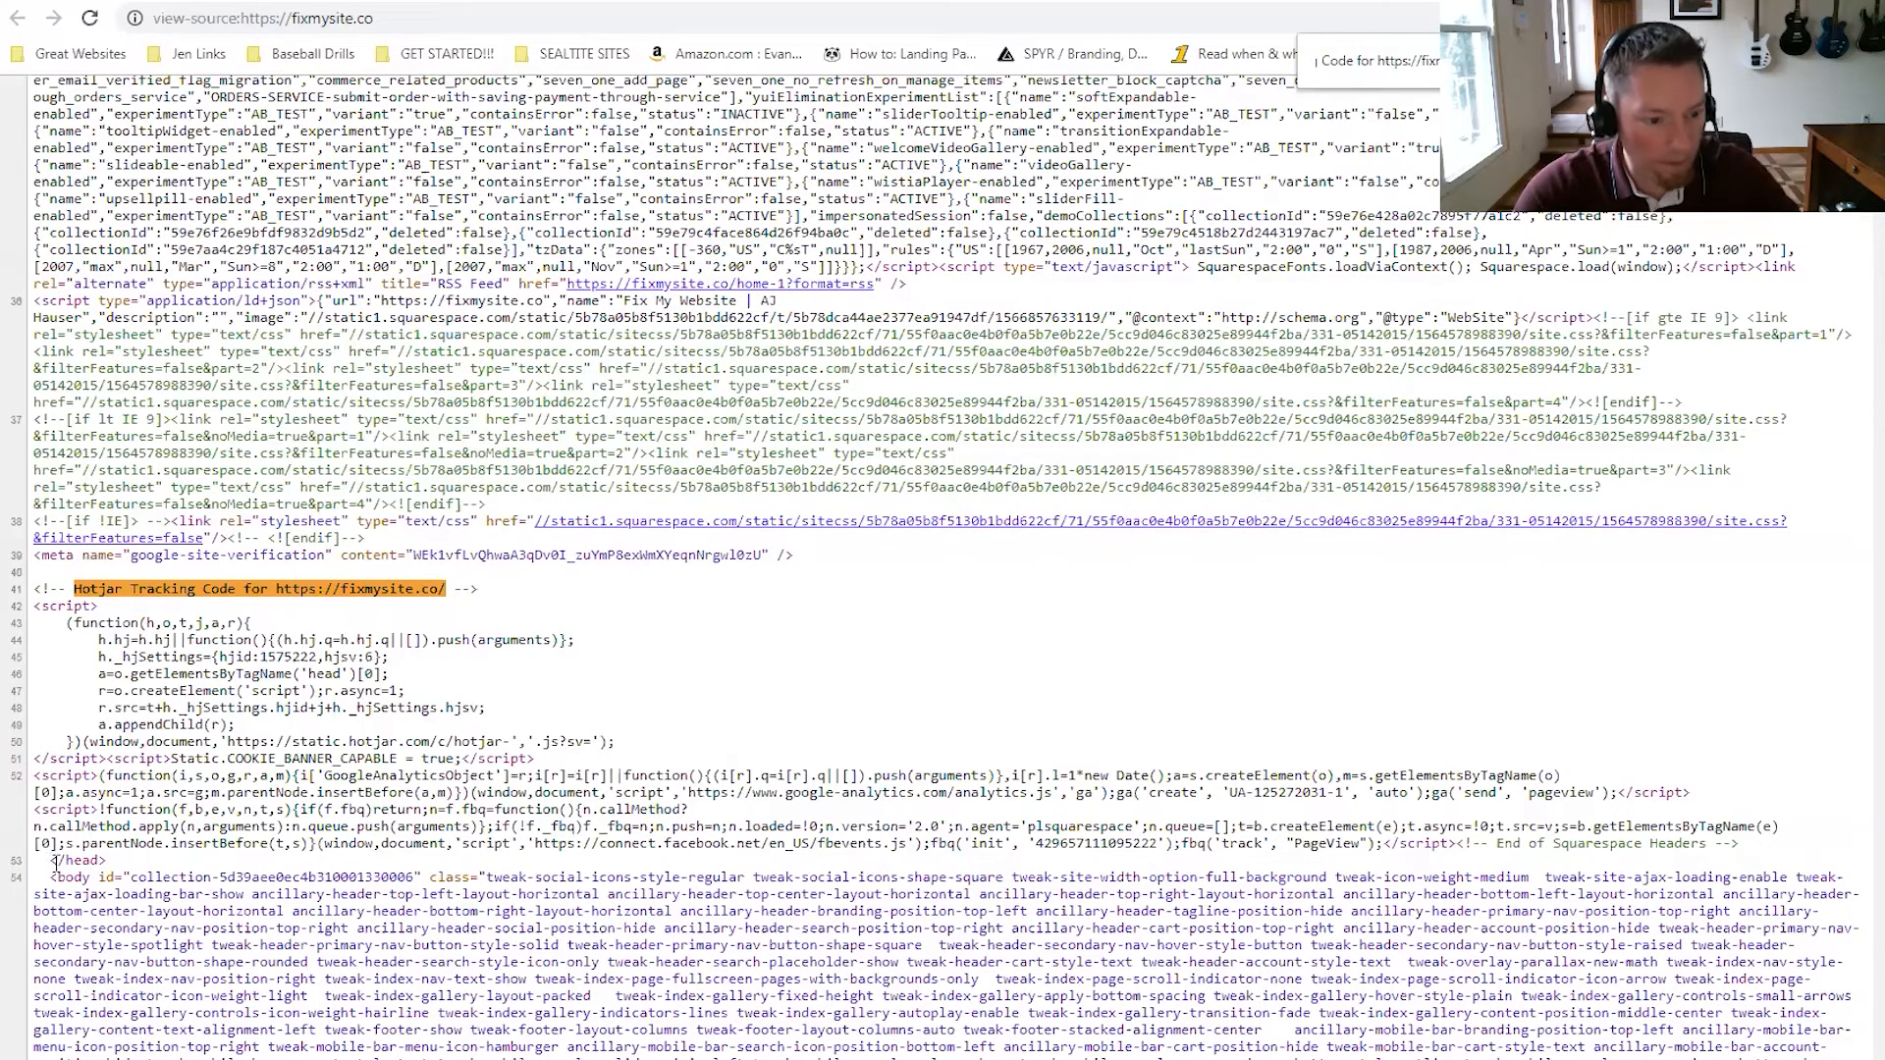
{"action": "mouse_move", "coordinate": [60, 861]}
{"action": "left_mouse_down"}
{"action": "mouse_move", "coordinate": [106, 860]}
{"action": "mouse_move", "coordinate": [65, 861]}
{"action": "mouse_move", "coordinate": [90, 878]}
{"action": "mouse_move", "coordinate": [80, 861]}
{"action": "left_mouse_up"}
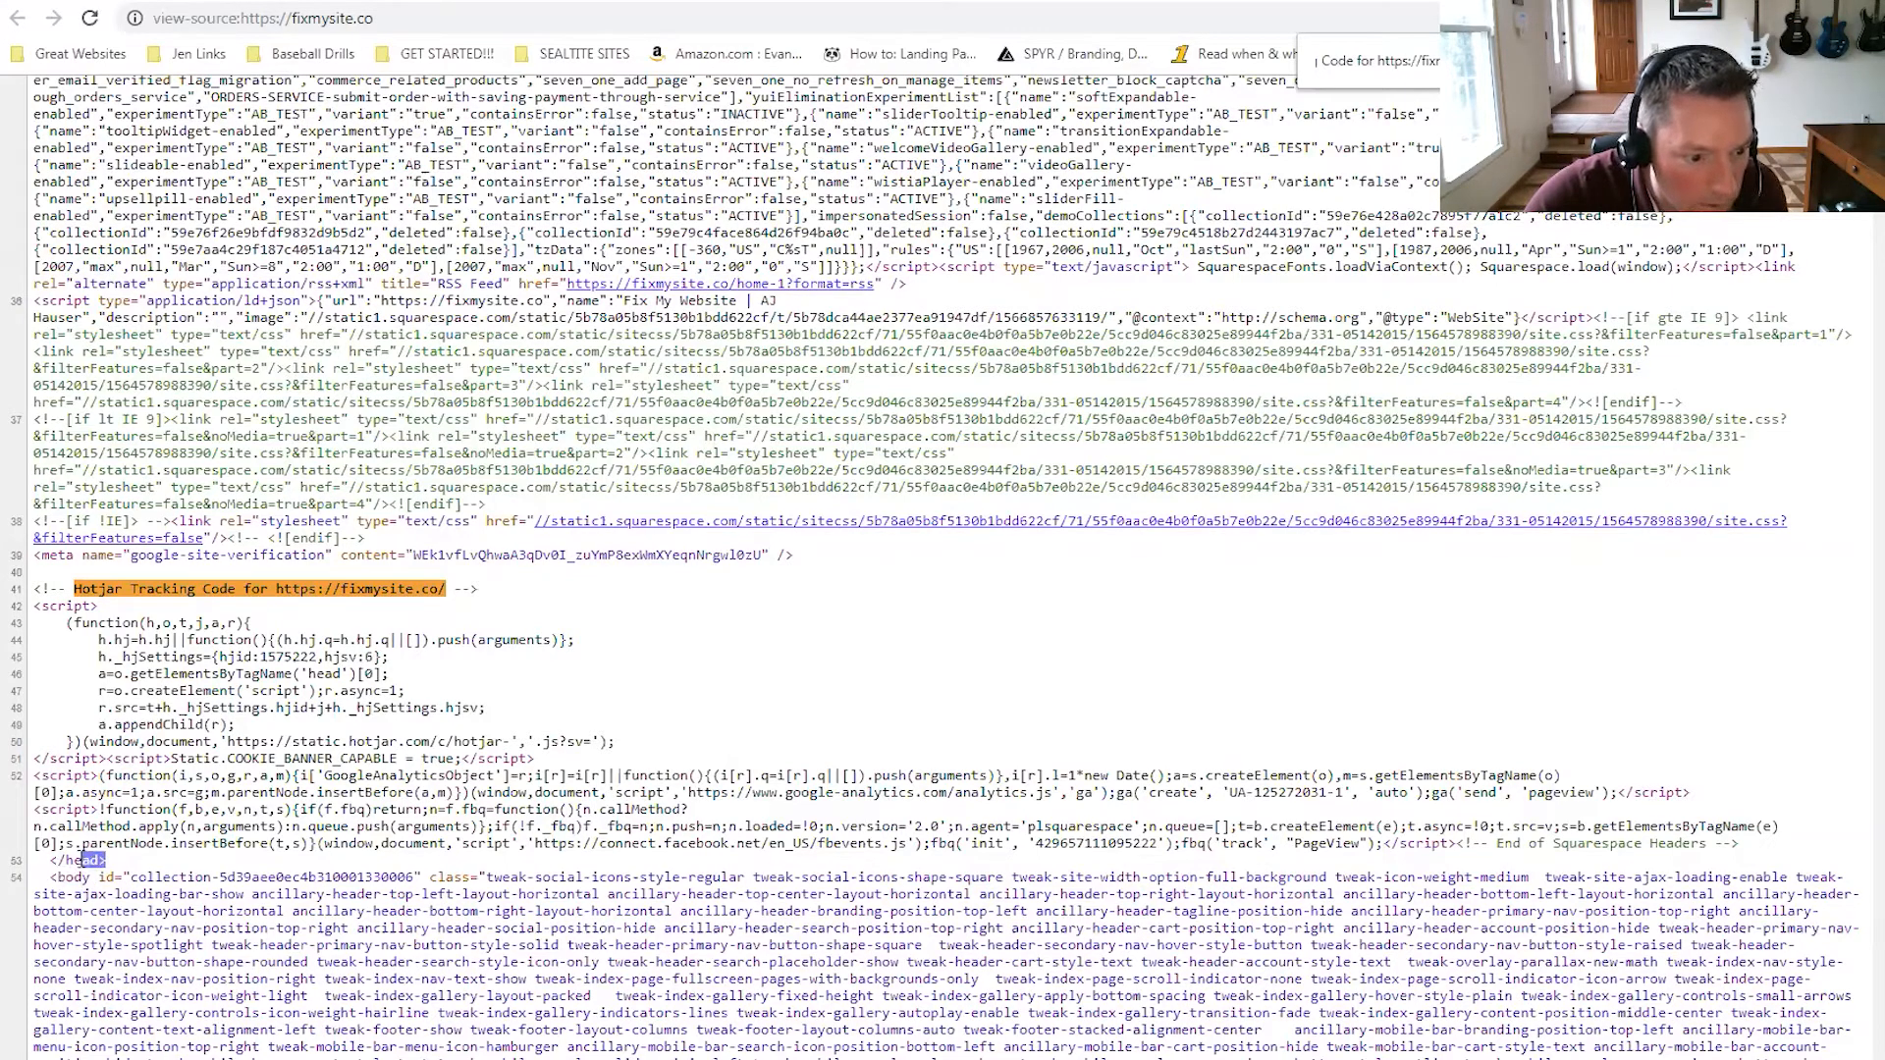
{"action": "left_click_drag", "start_coordinate": [35, 606], "coordinate": [106, 758]}
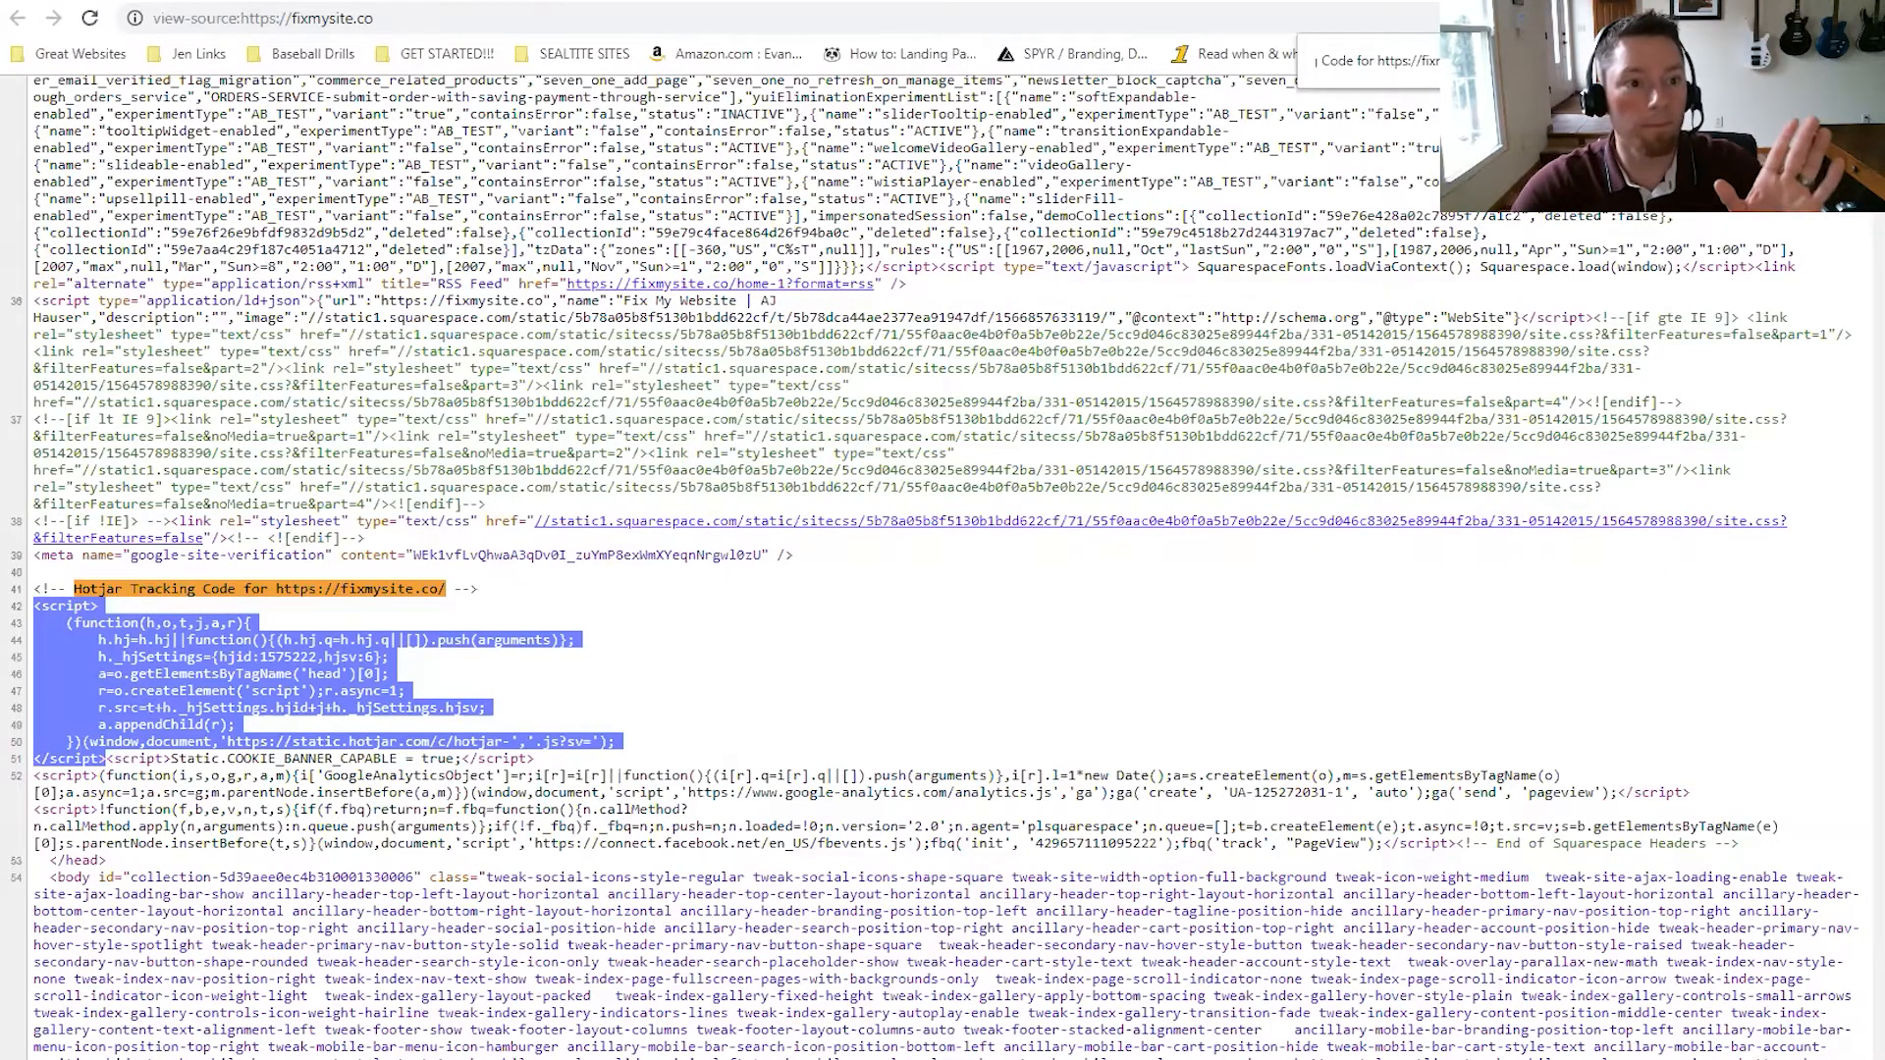
{"action": "key", "text": "ctrl+shift+Tab"}
{"action": "key", "text": "ctrl+Tab"}
{"action": "key", "text": "ctrl+shift+Tab"}
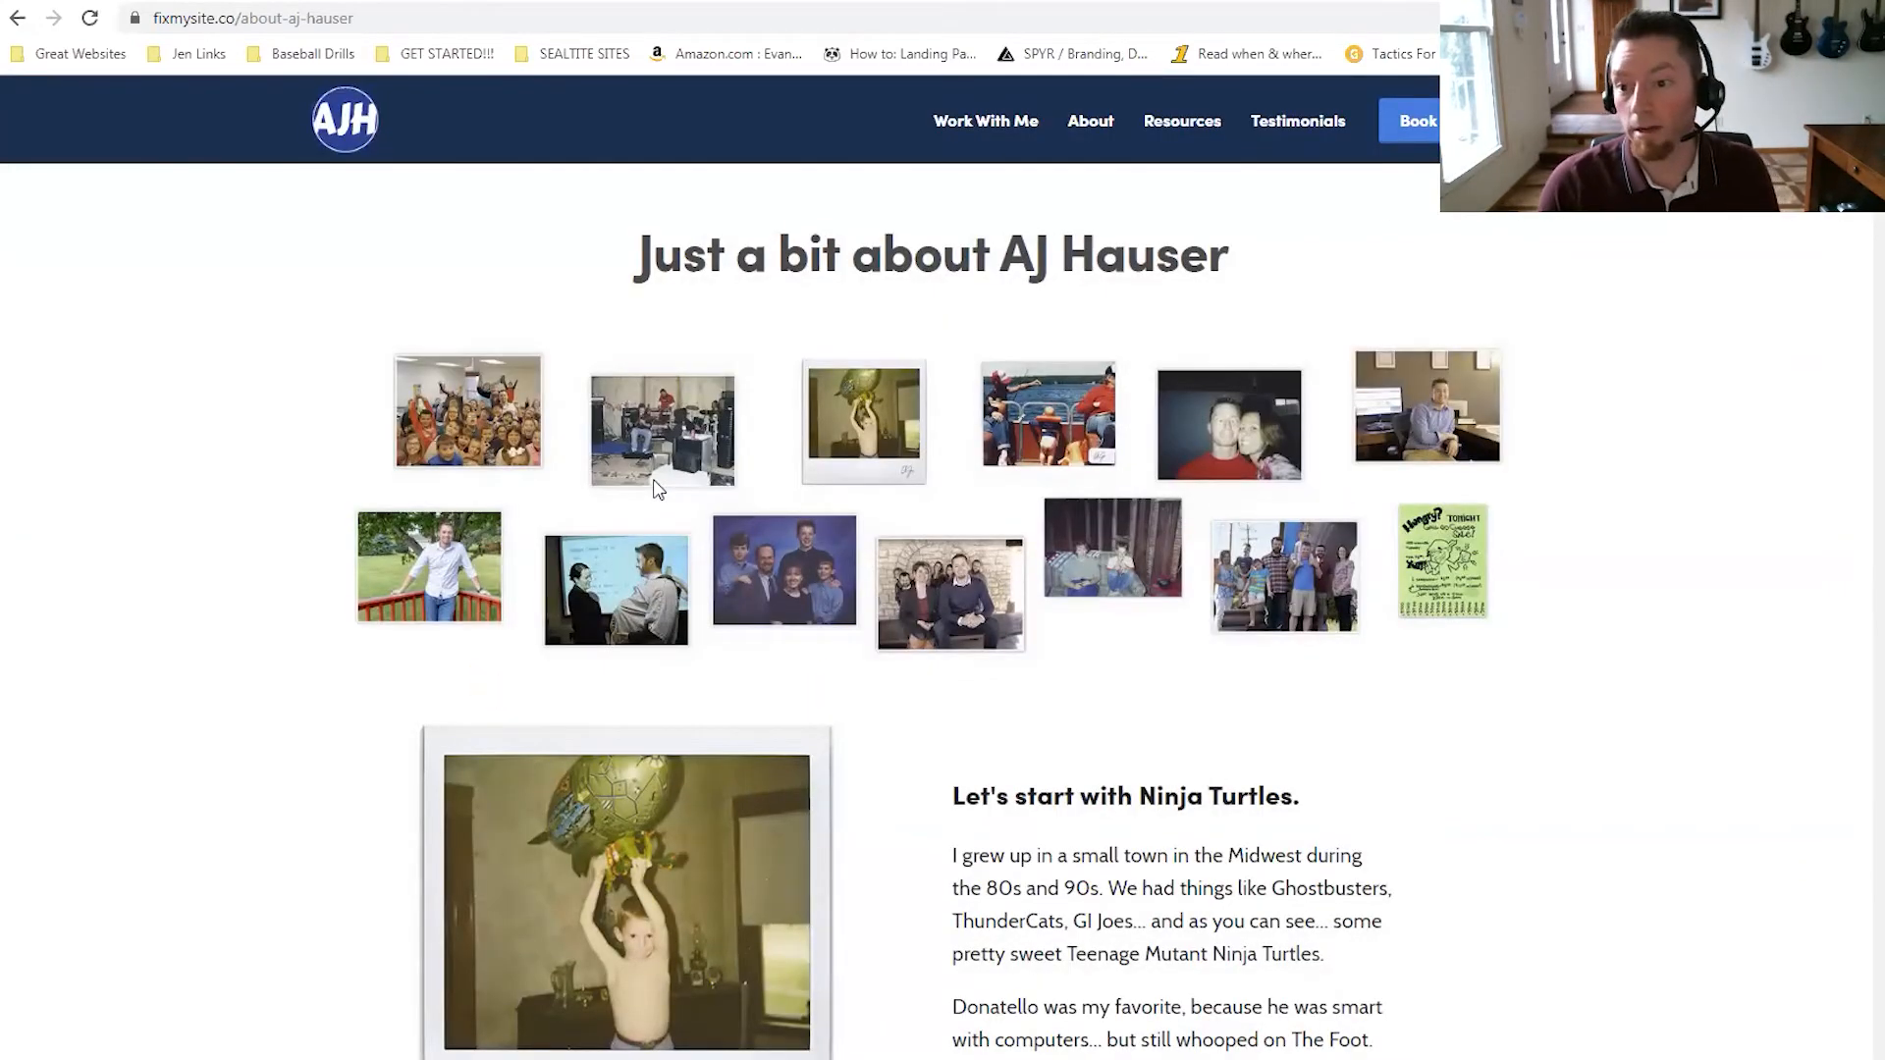
Search the About page source for the 'Hotjar Tracking Code' comment.
{"action": "key", "text": "ctrl+u"}
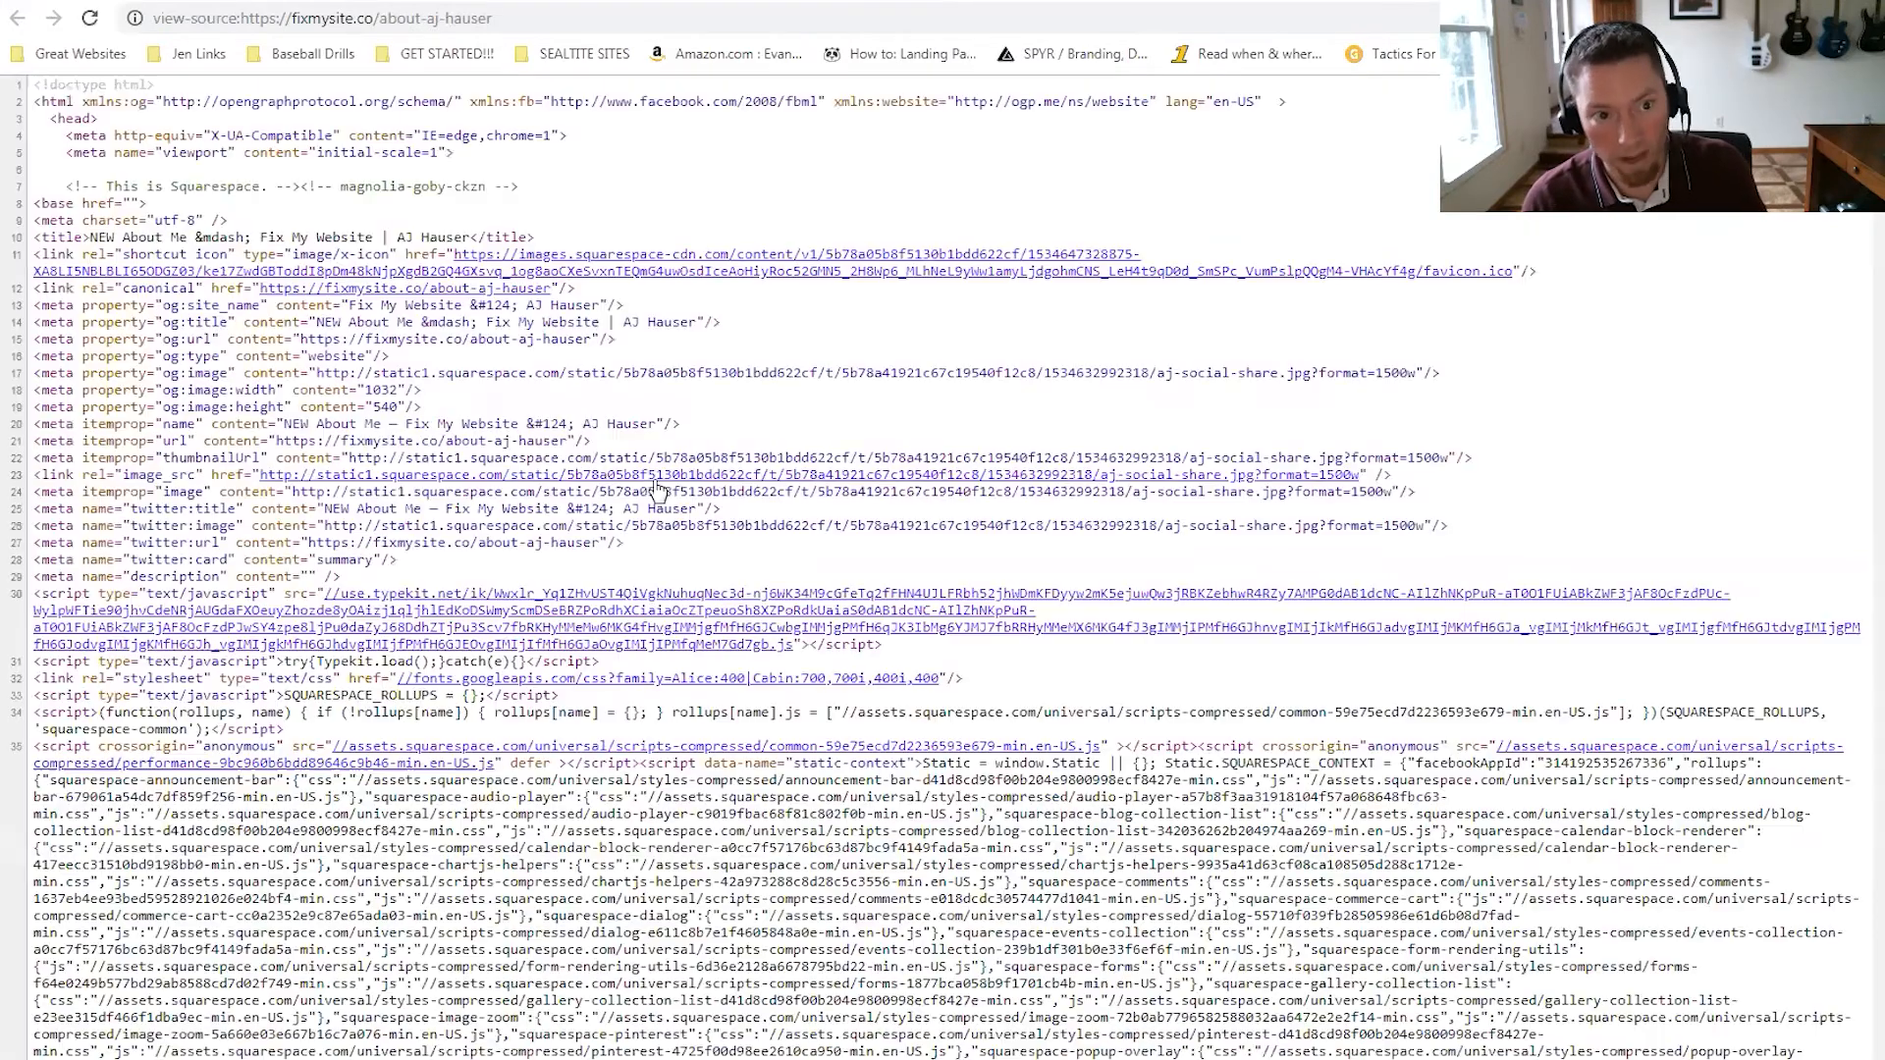
{"action": "key", "text": "ctrl+f"}
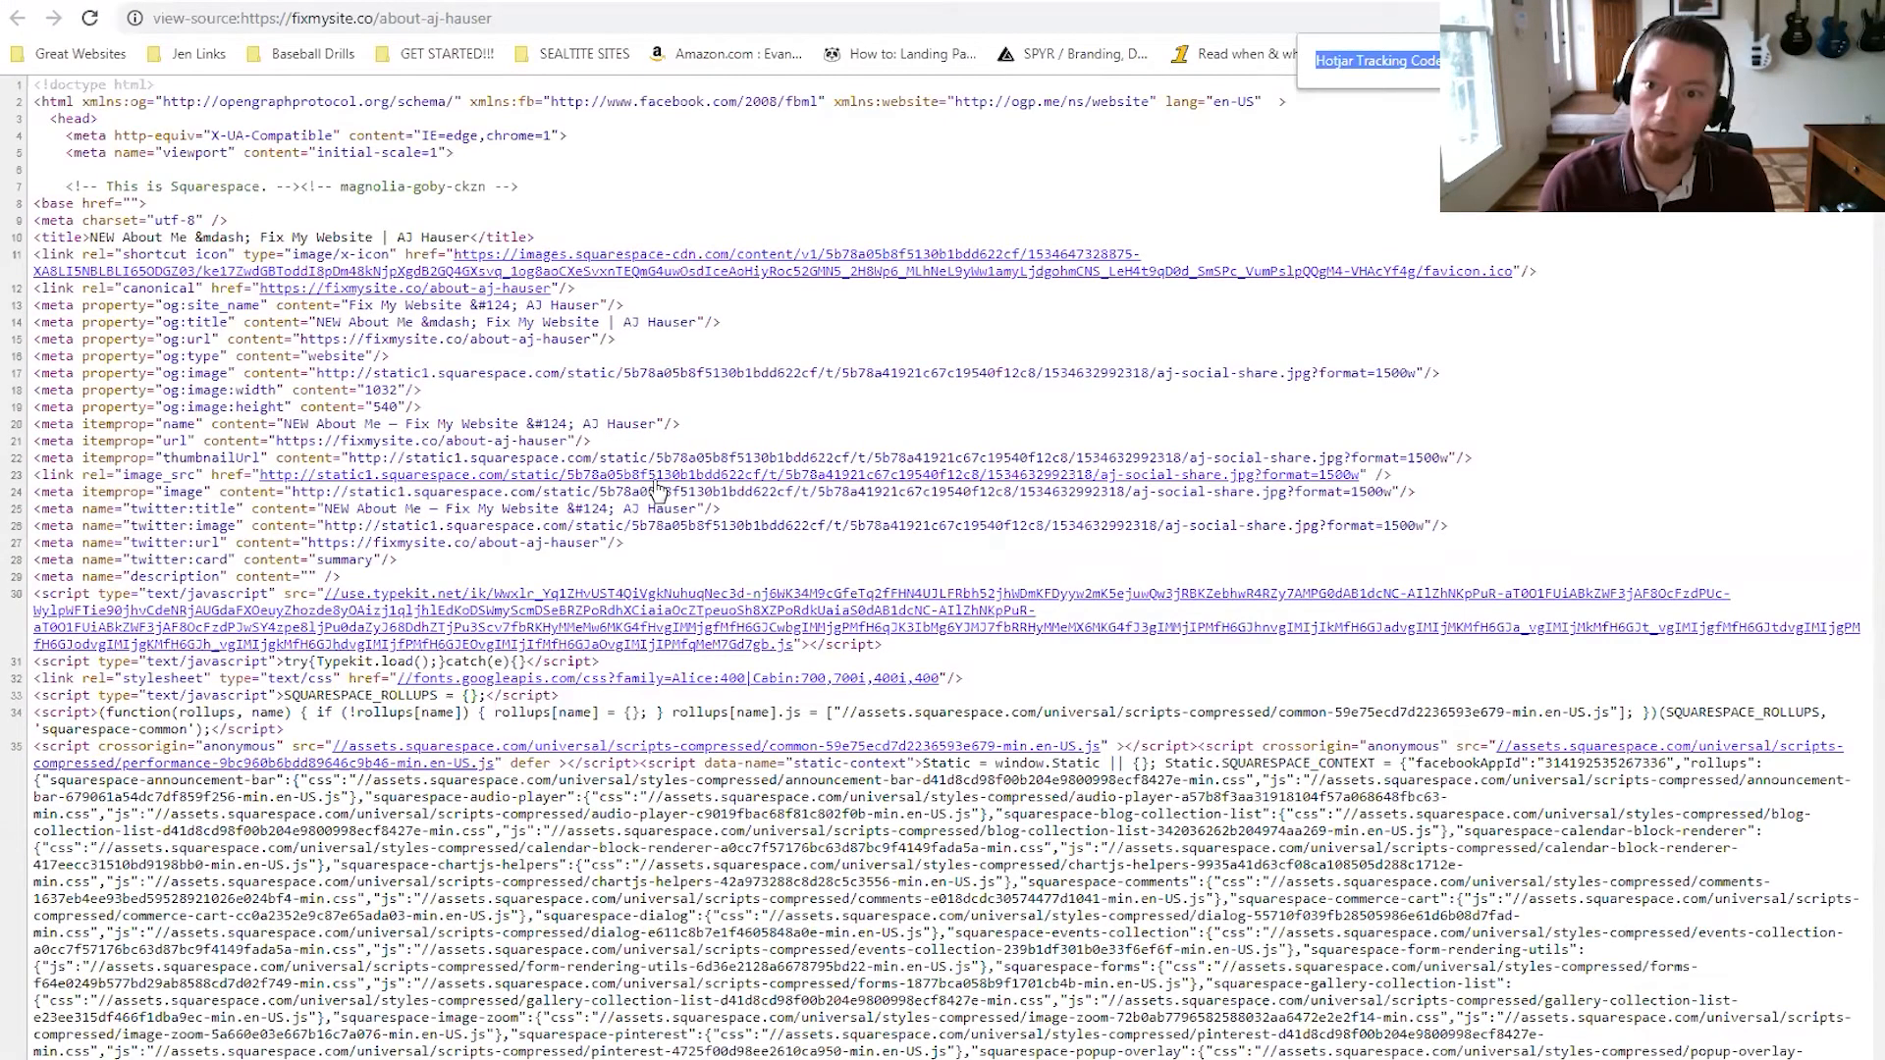
{"action": "type", "text": "Hotjar Tracking Code for https://fixmysite.co/"}
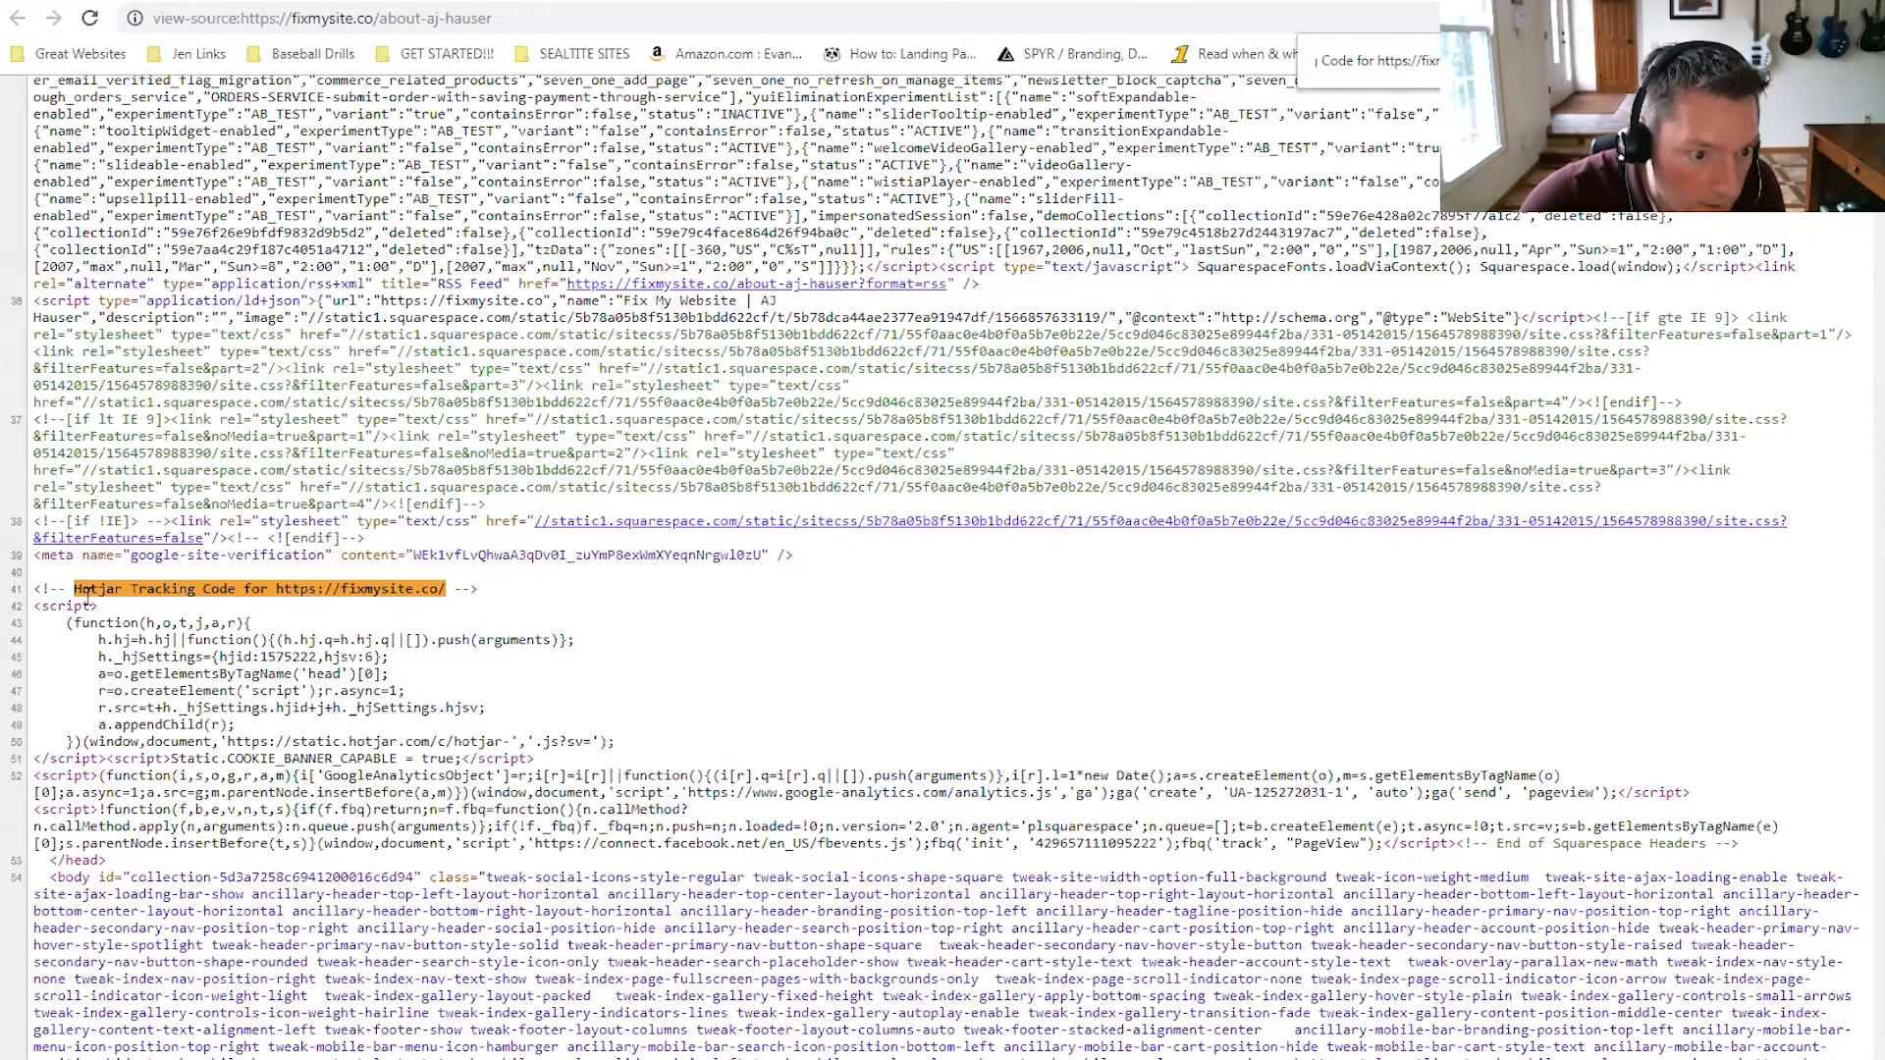
{"action": "left_click", "coordinate": [373, 0]}
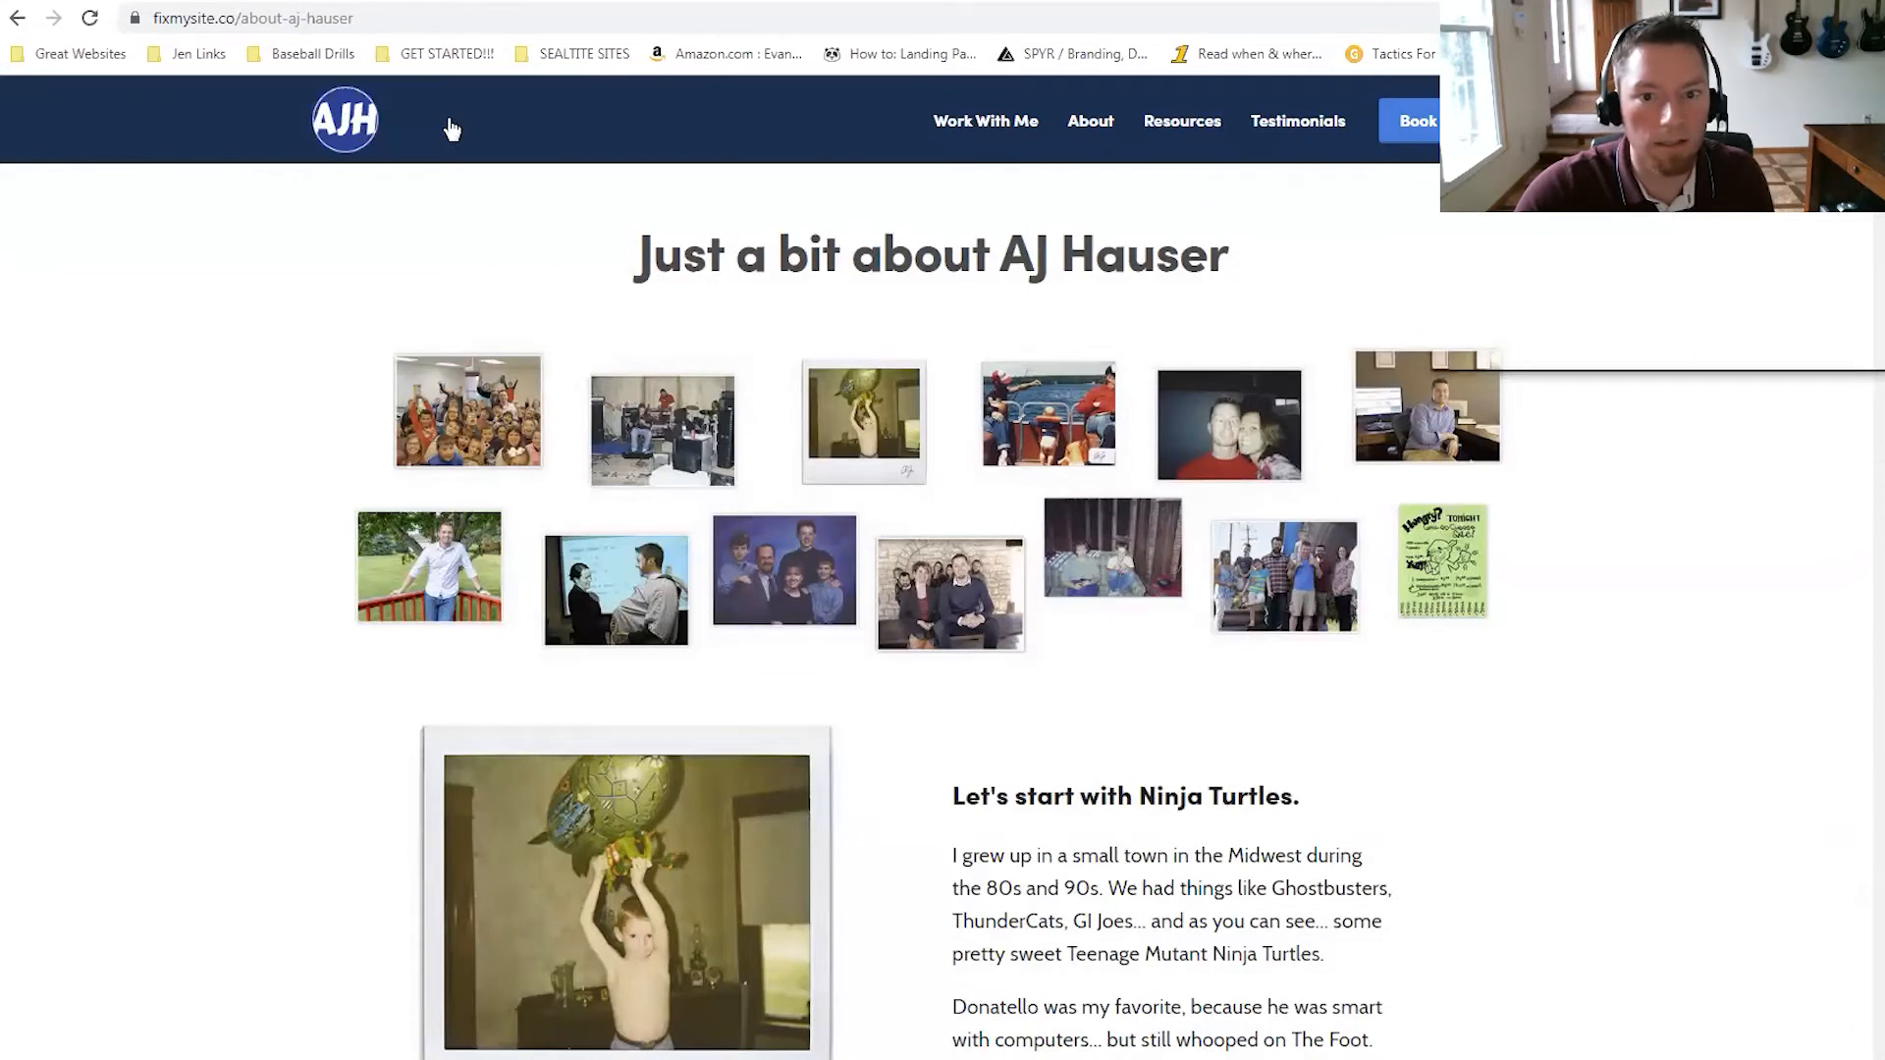
Open the 'Marketing your Website for $99' article and check its source for the tracking code.
{"action": "left_click", "coordinate": [1182, 121]}
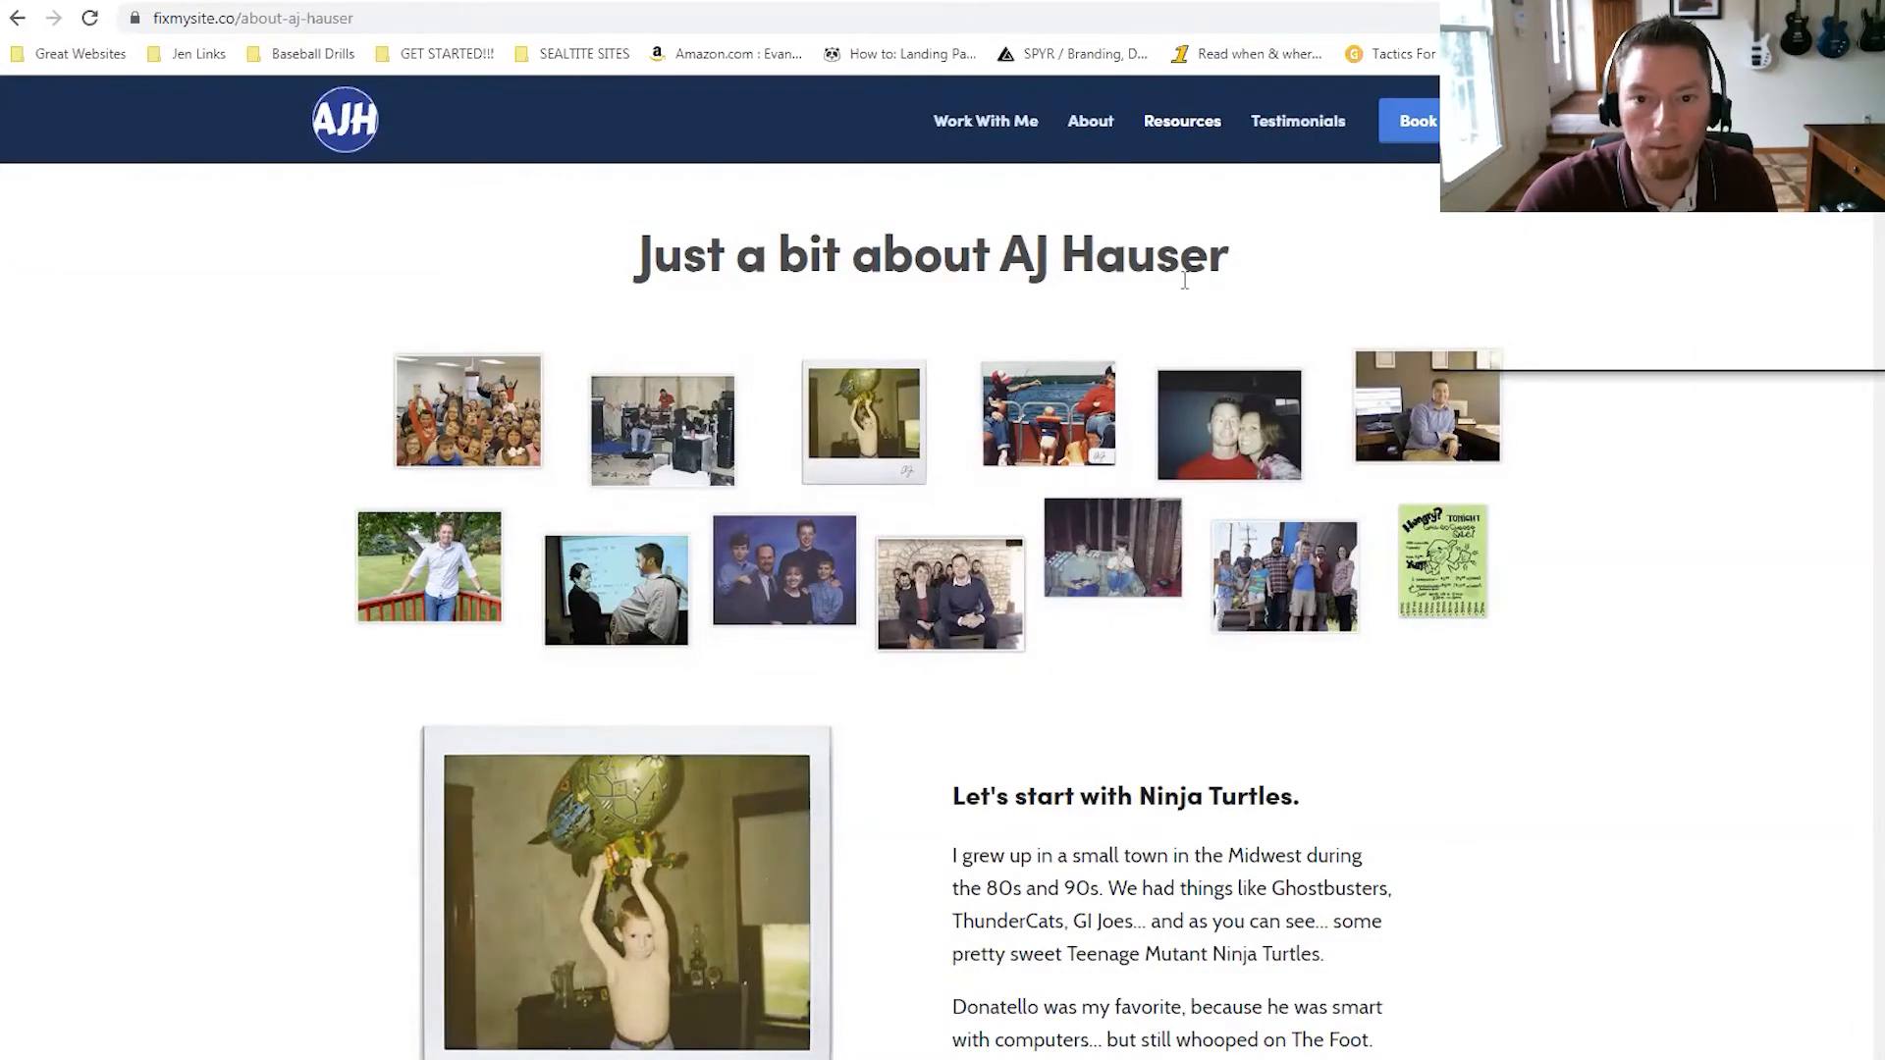
{"action": "left_click", "coordinate": [536, 526]}
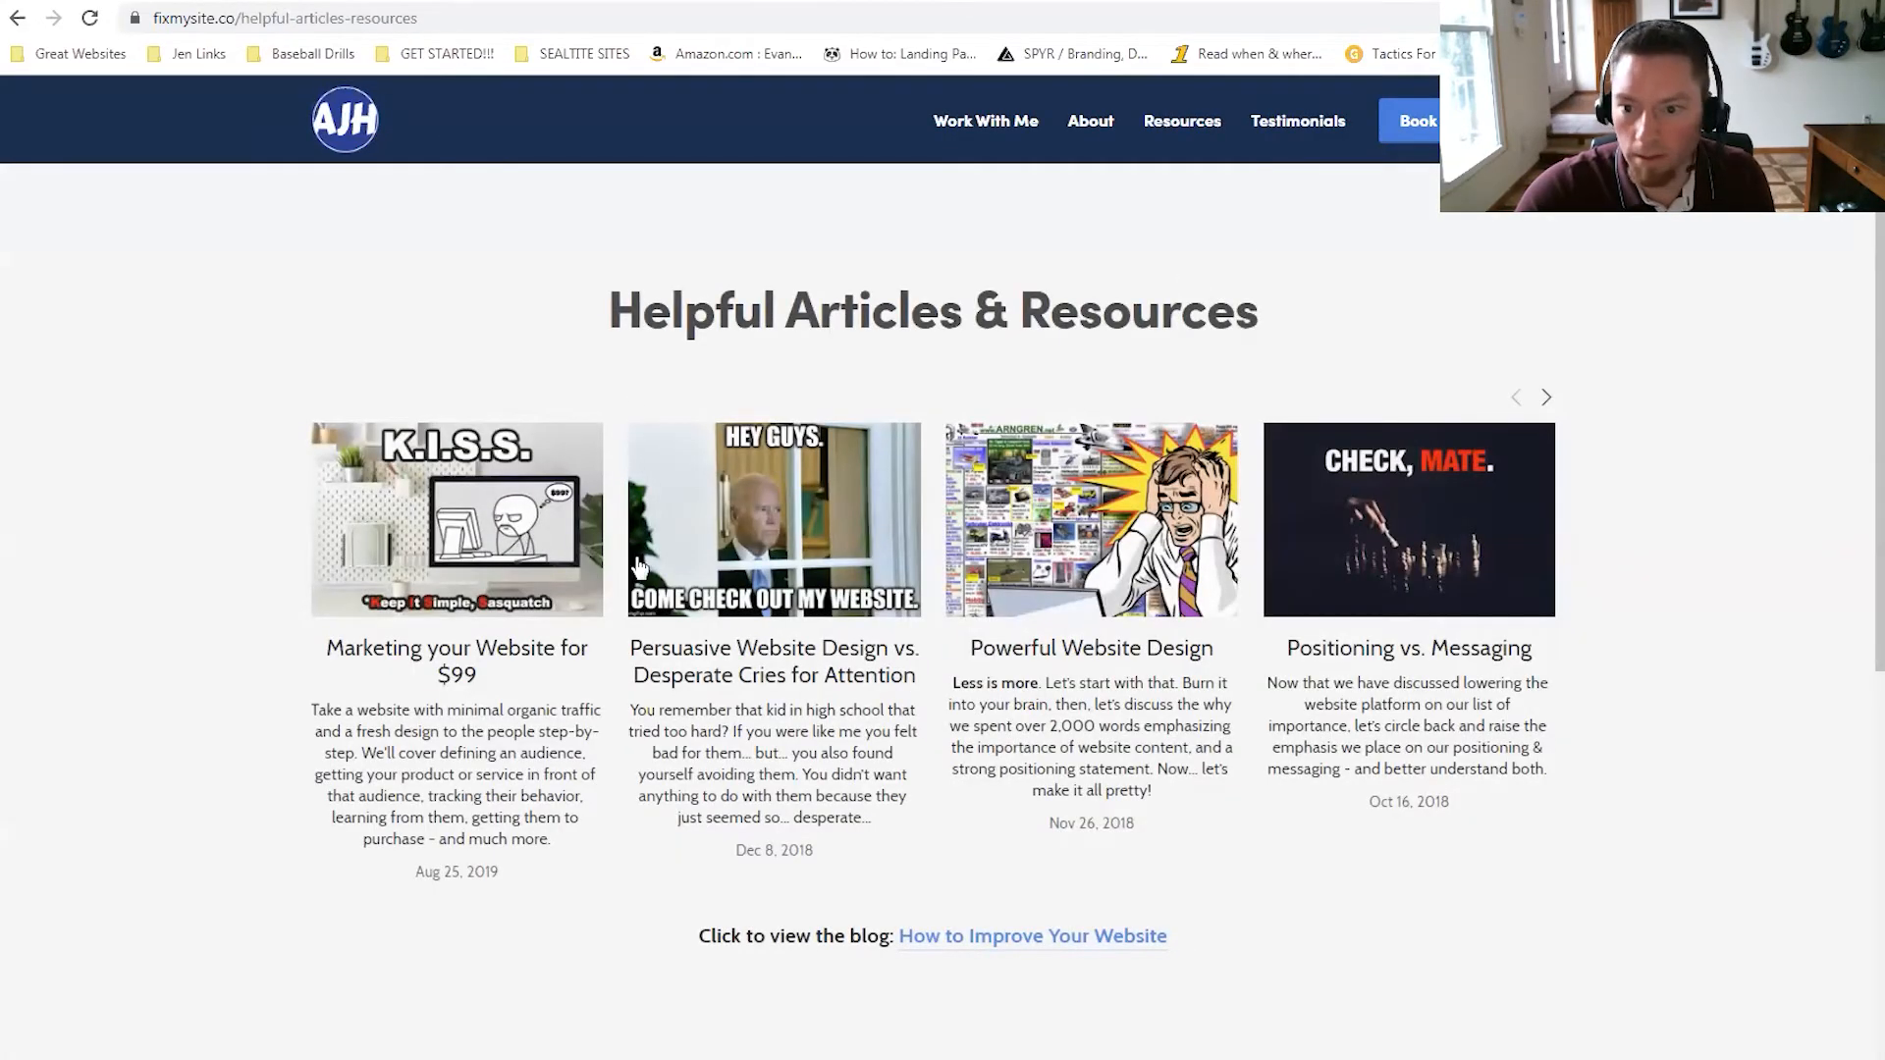
{"action": "scroll", "coordinate": [1276, 549], "scroll_direction": "down", "scroll_amount": 15}
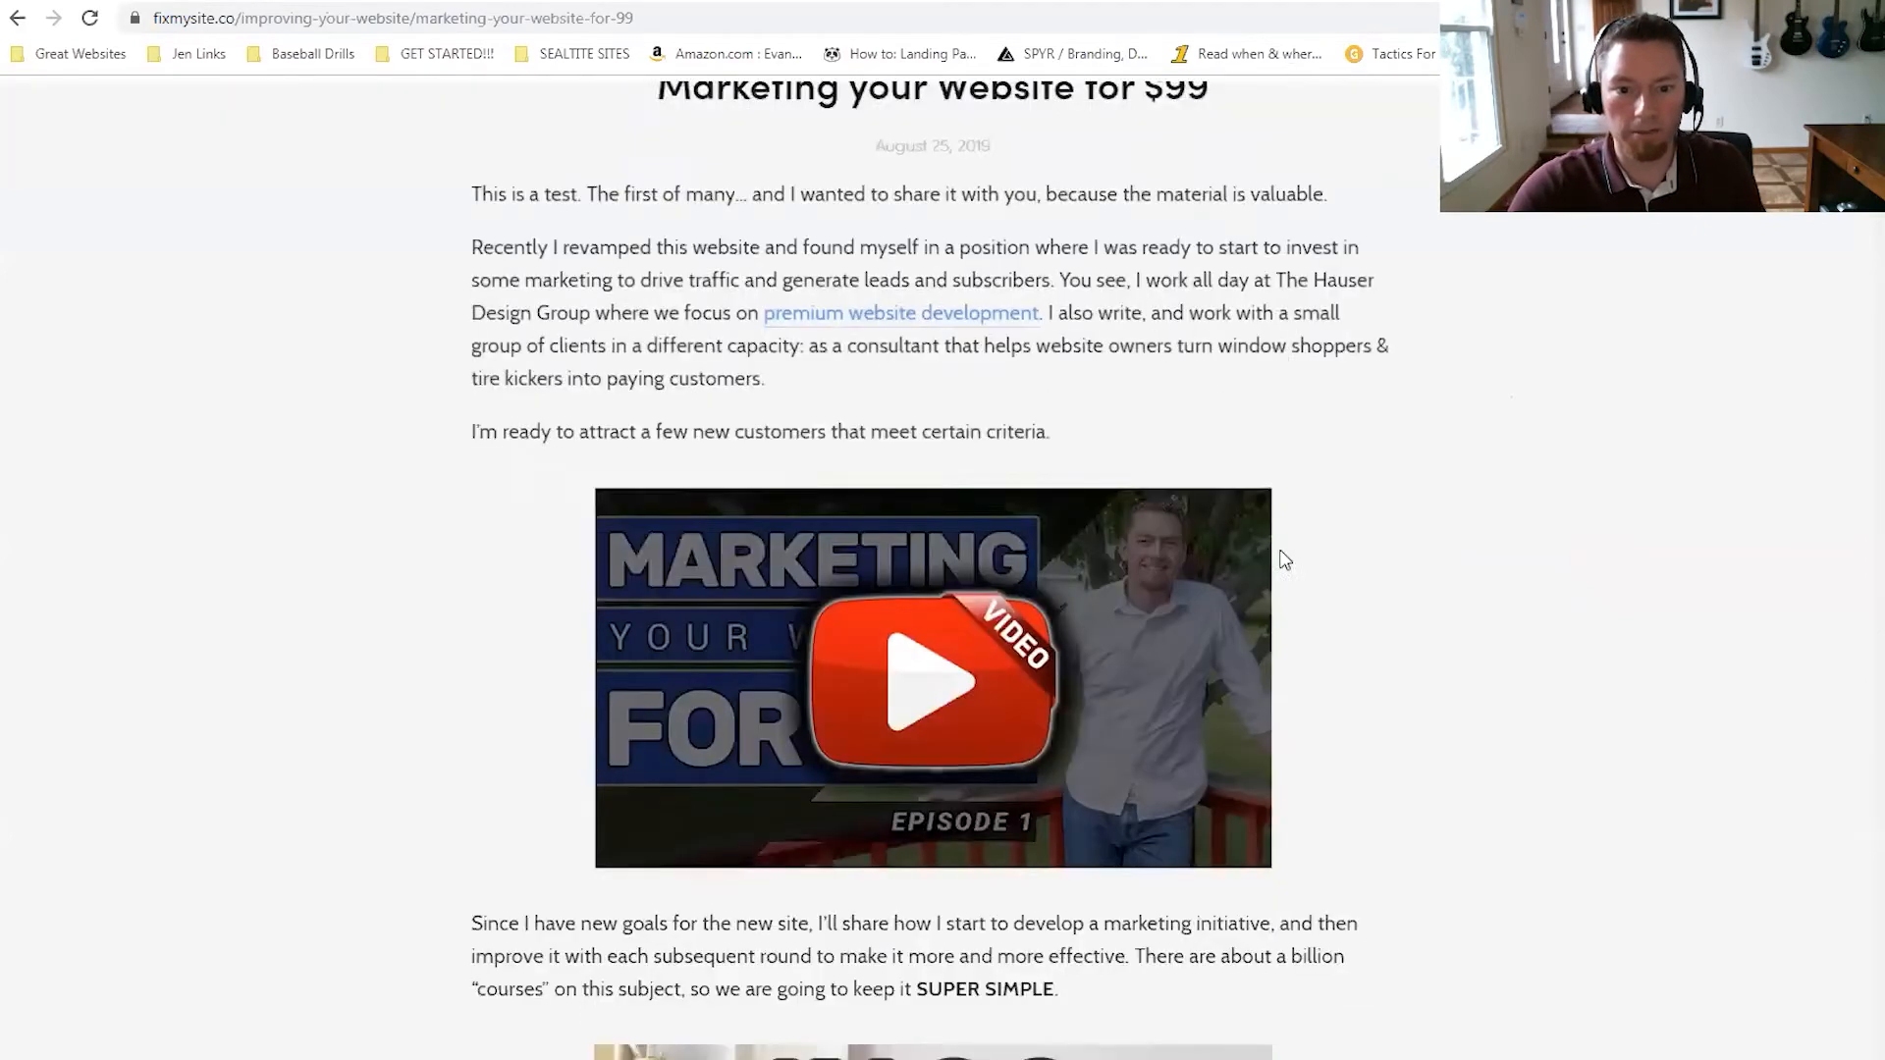
{"action": "scroll", "coordinate": [1300, 560], "scroll_direction": "up", "scroll_amount": 9}
{"action": "scroll", "coordinate": [1307, 564], "scroll_direction": "down", "scroll_amount": 8}
{"action": "scroll", "coordinate": [1289, 545], "scroll_direction": "up", "scroll_amount": 15}
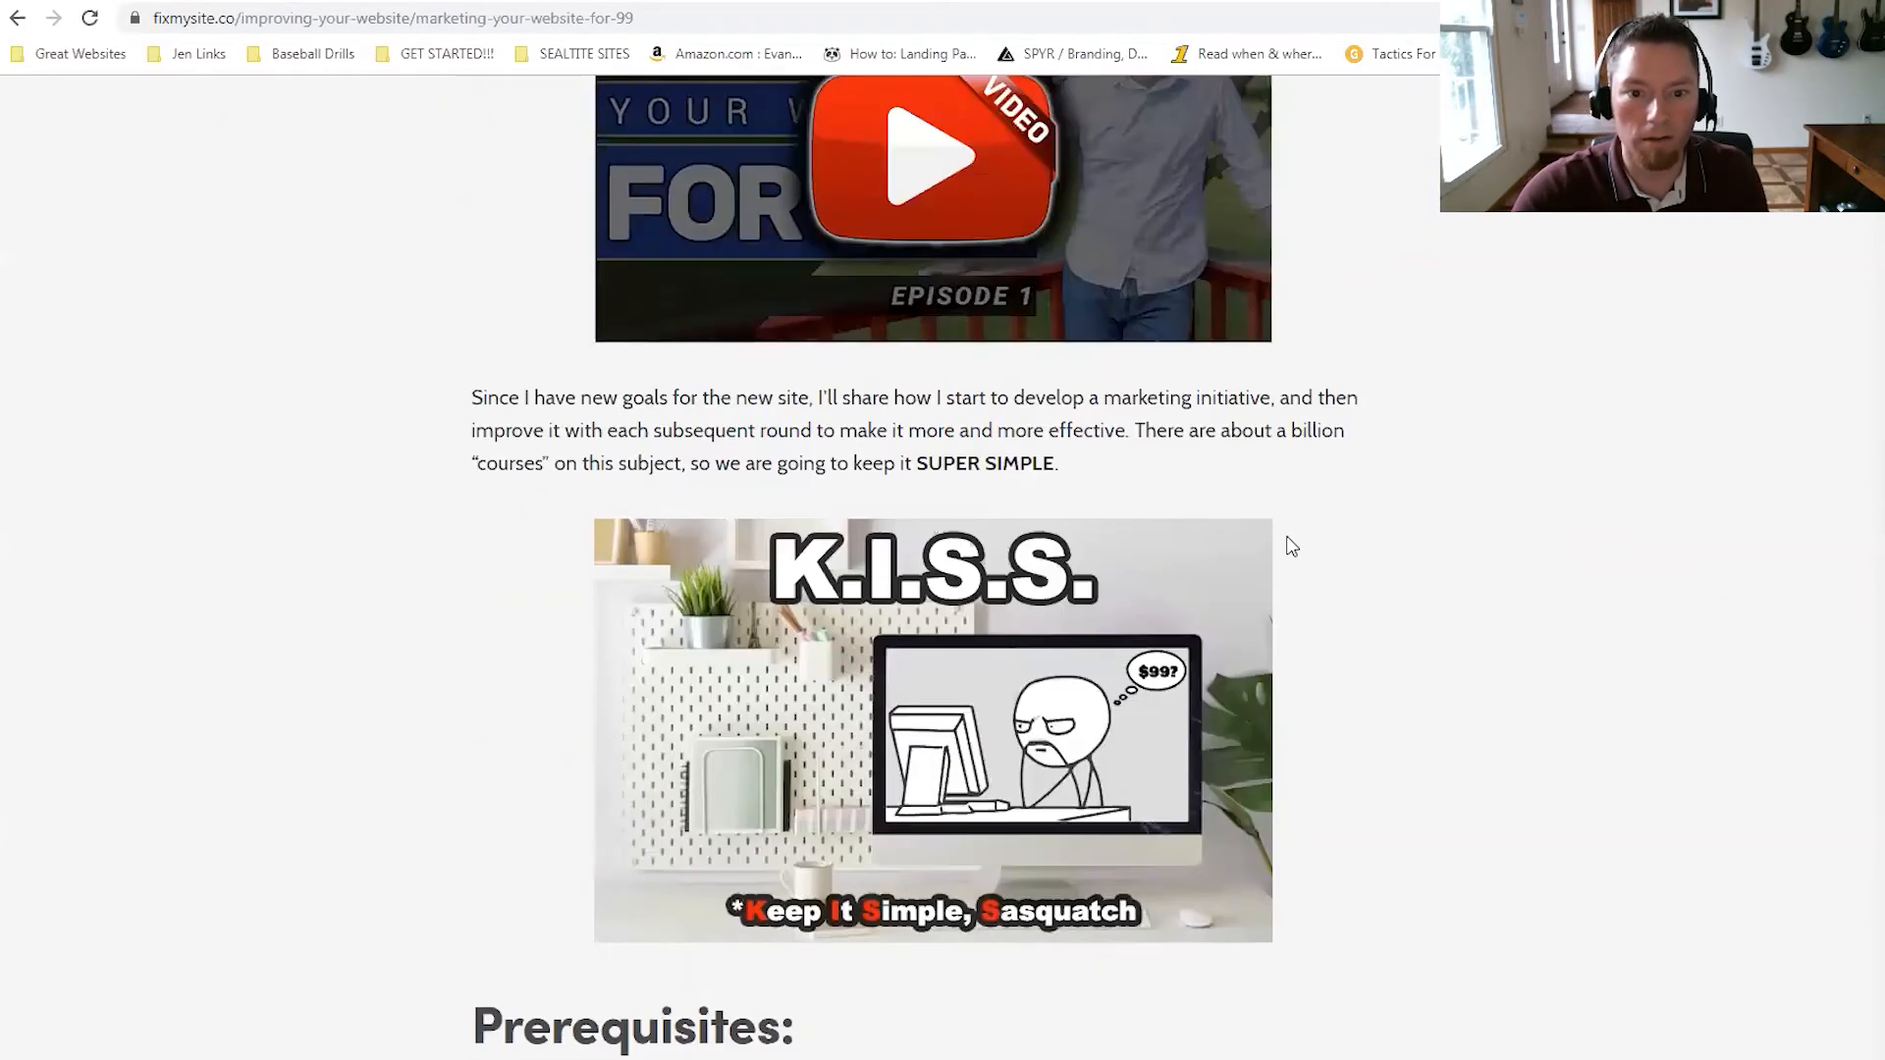
{"action": "key", "text": "ctrl+u"}
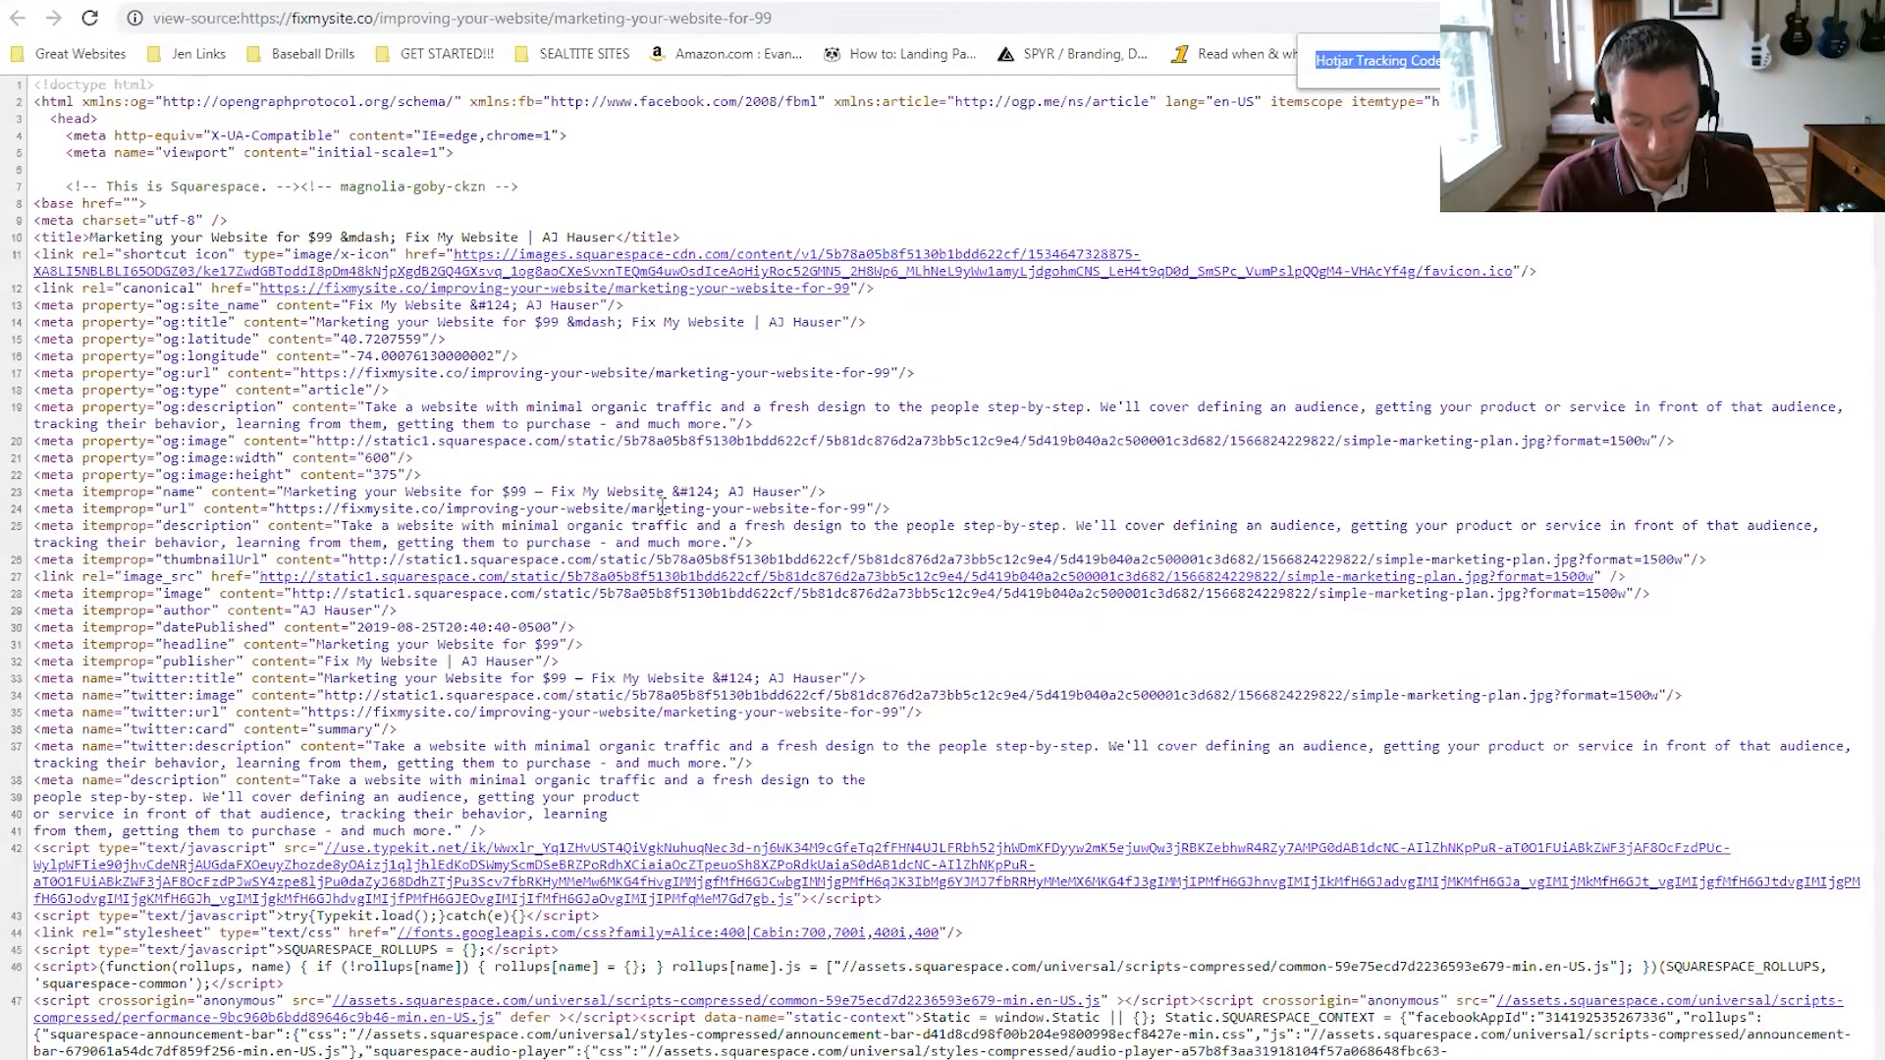
{"action": "scroll", "coordinate": [663, 506], "scroll_direction": "down", "scroll_amount": 10}
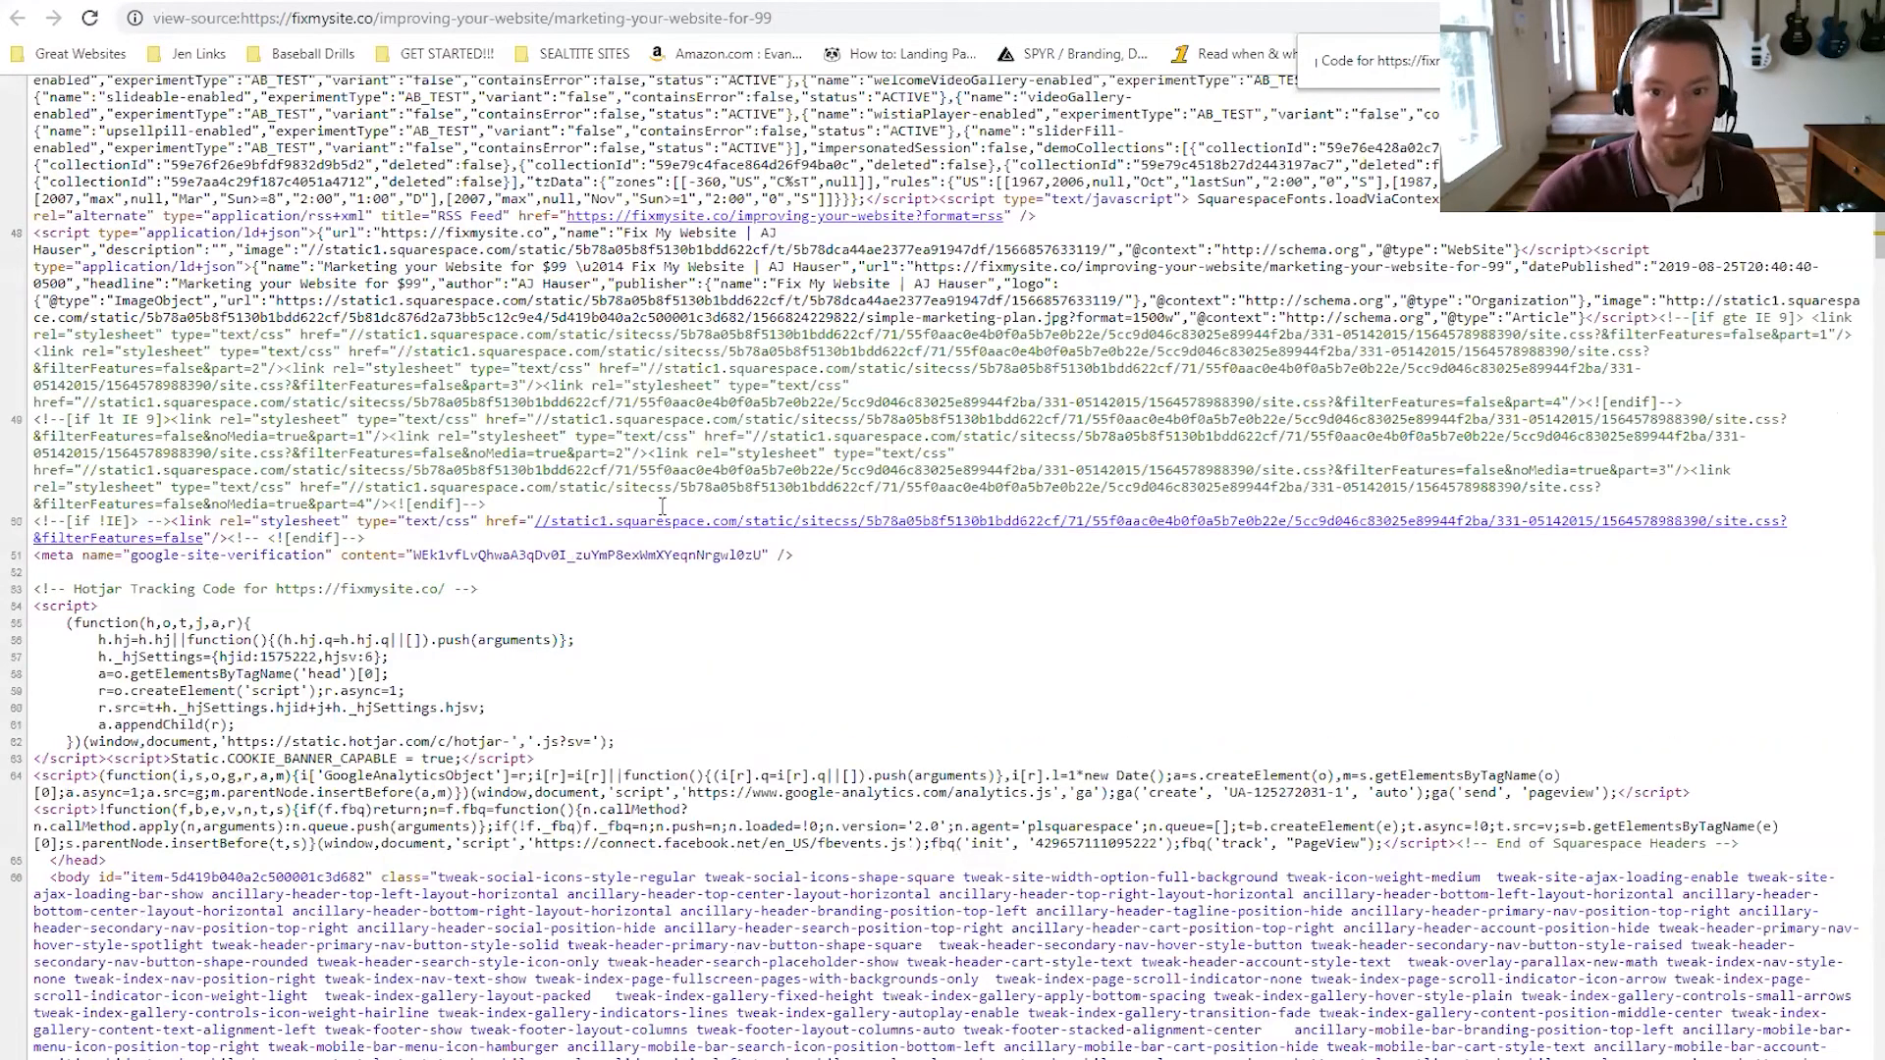
{"action": "left_click", "coordinate": [511, 1]}
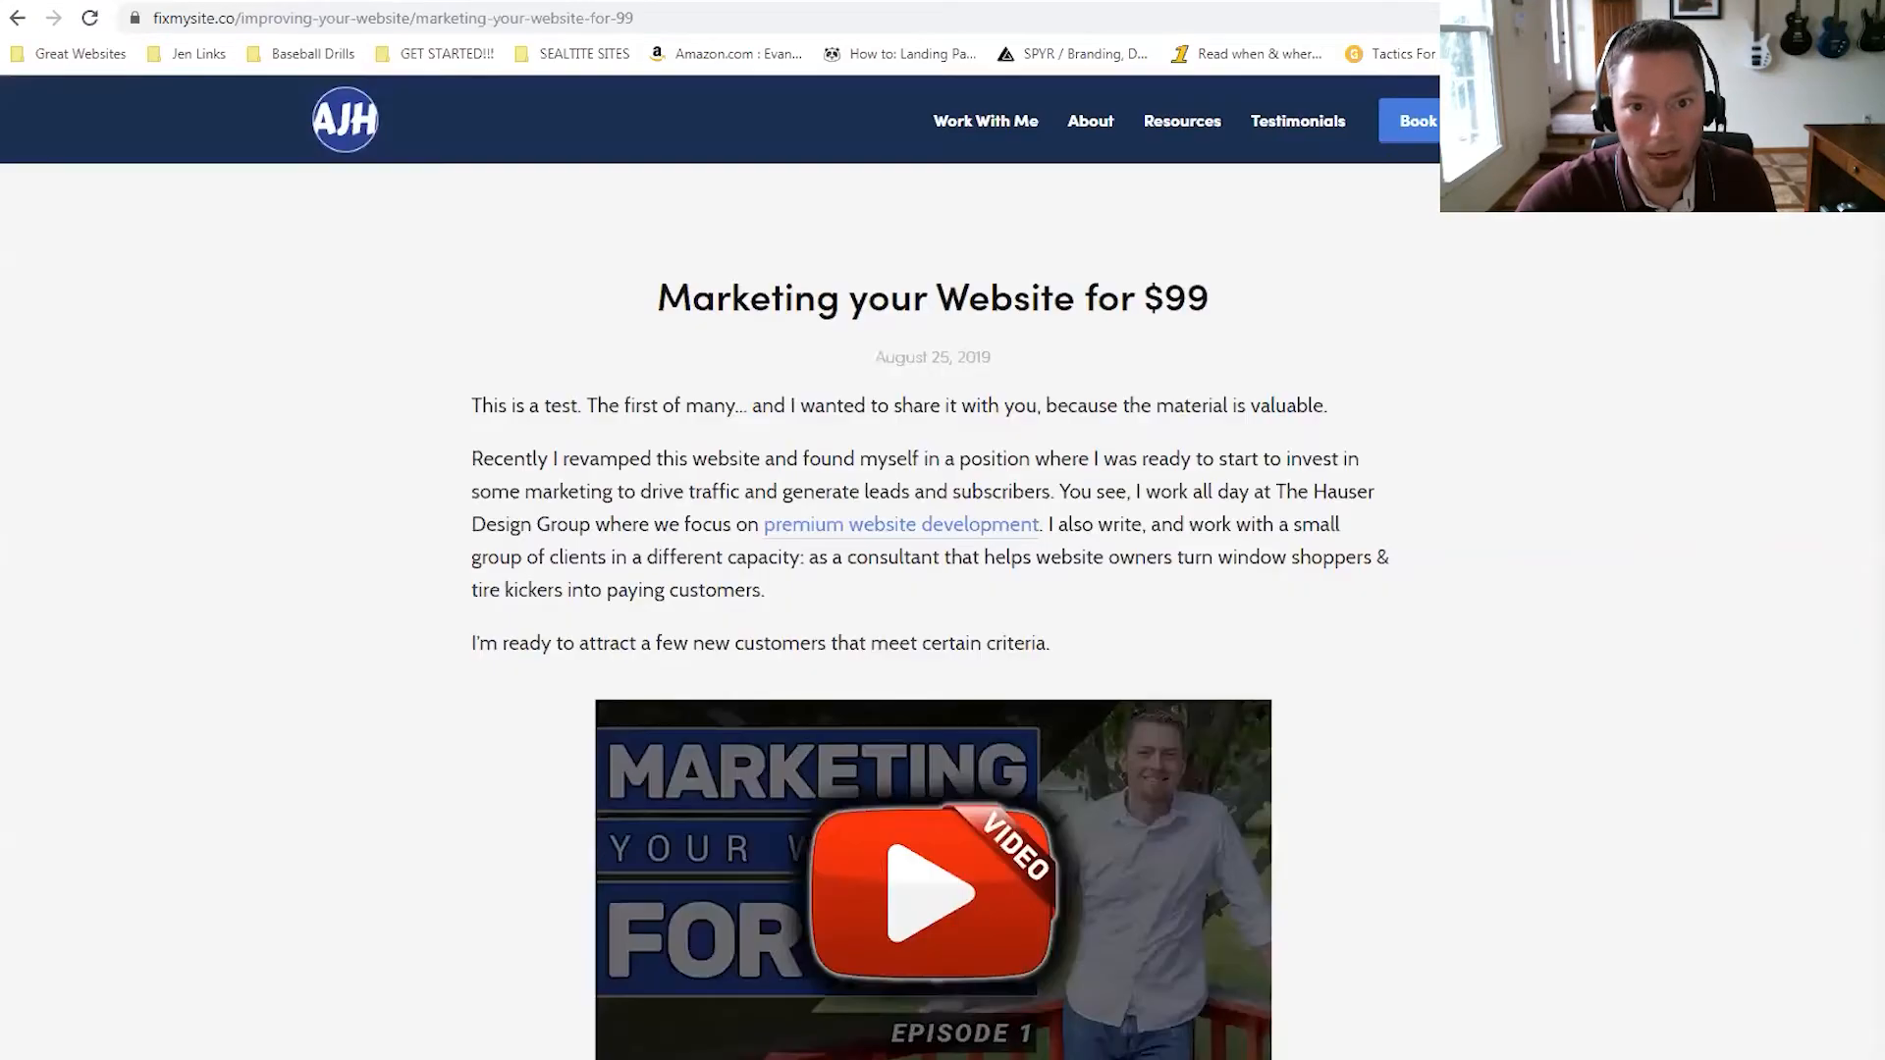
{"action": "left_click", "coordinate": [687, 1]}
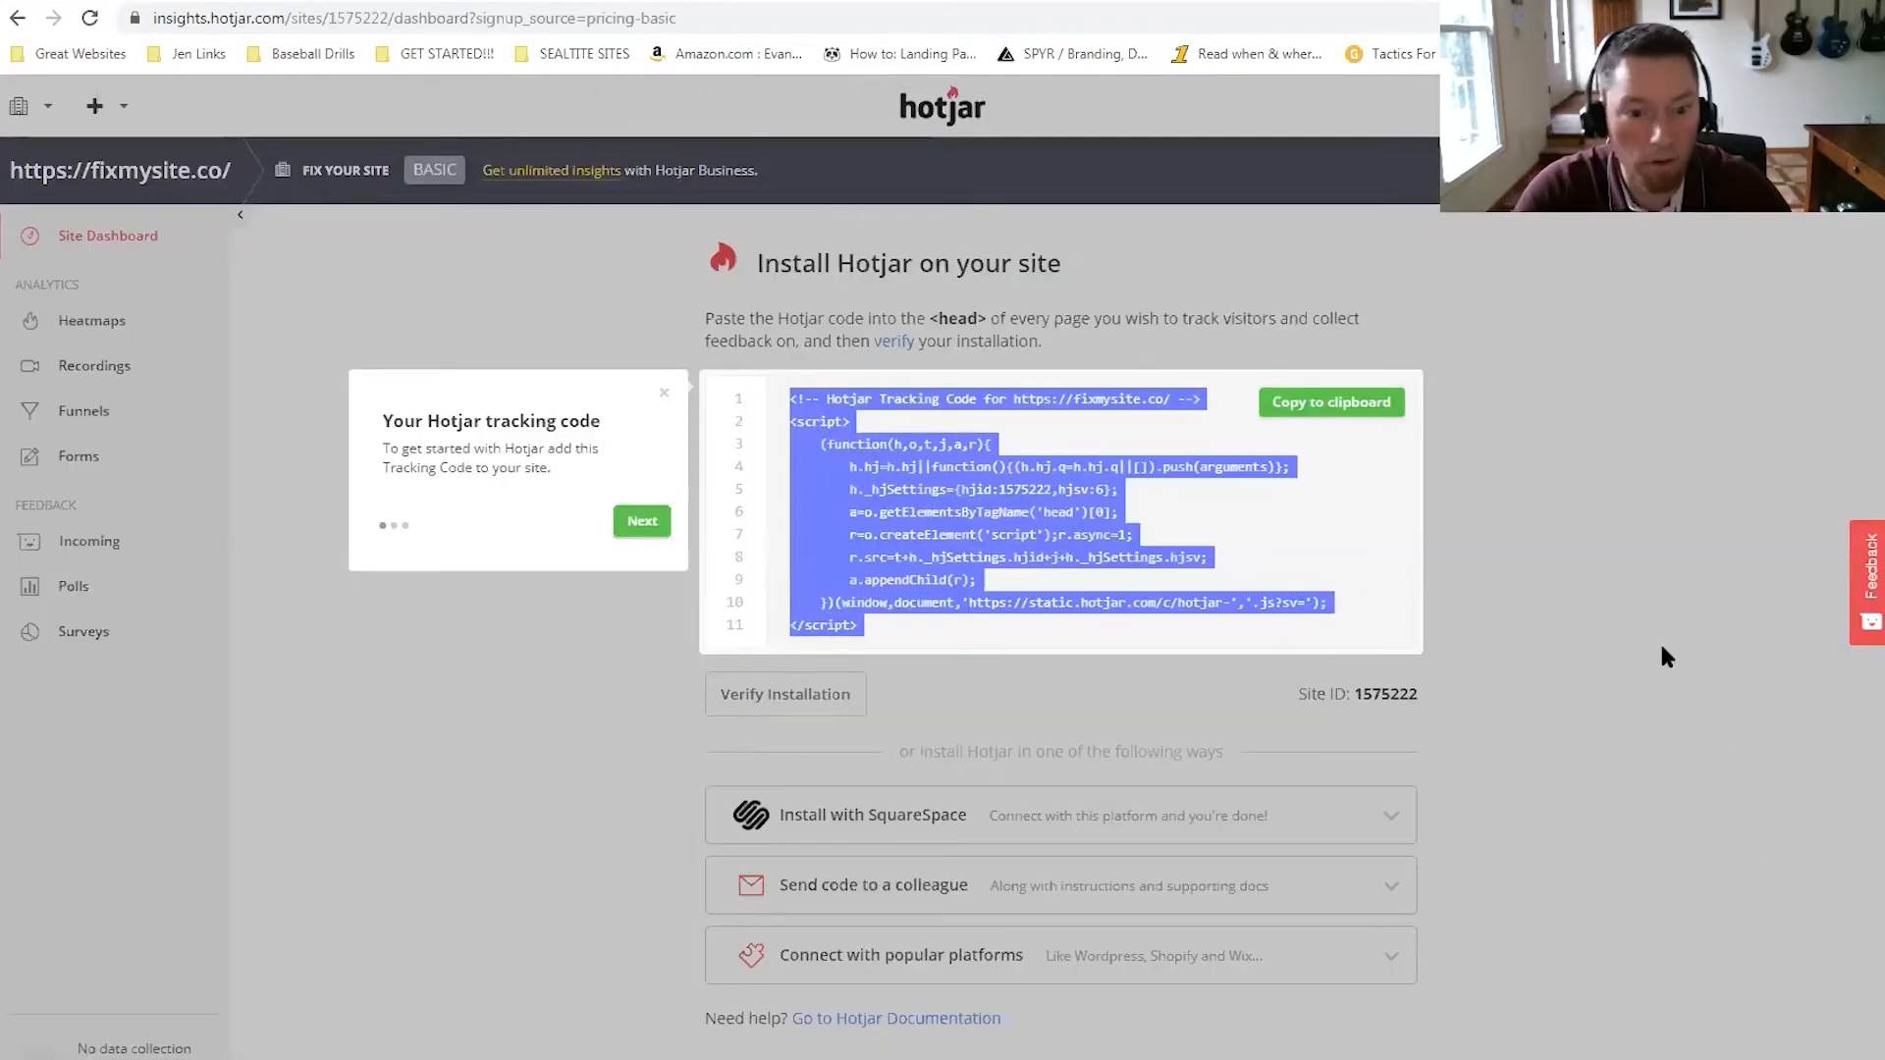
Run installation verification and confirm the script is successfully installed on fixmysite.co.
{"action": "left_click", "coordinate": [1068, 514]}
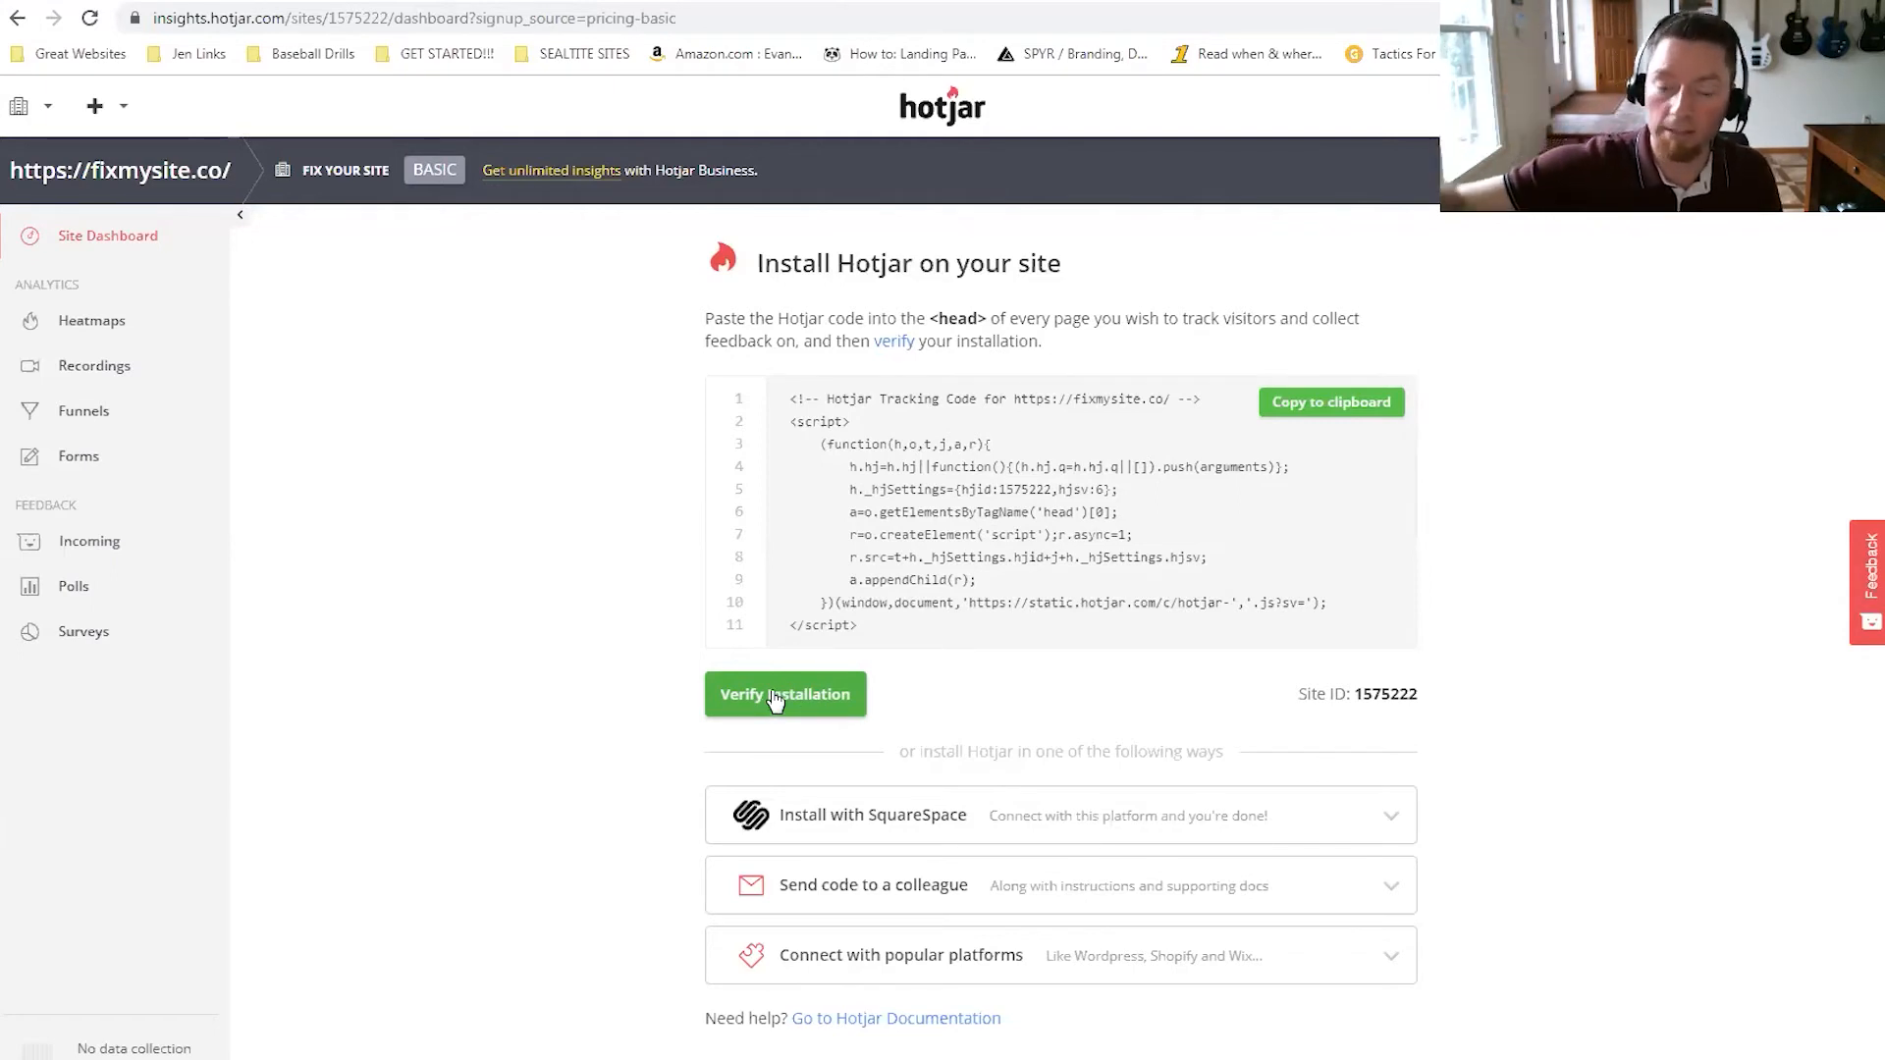
{"action": "left_click", "coordinate": [780, 699]}
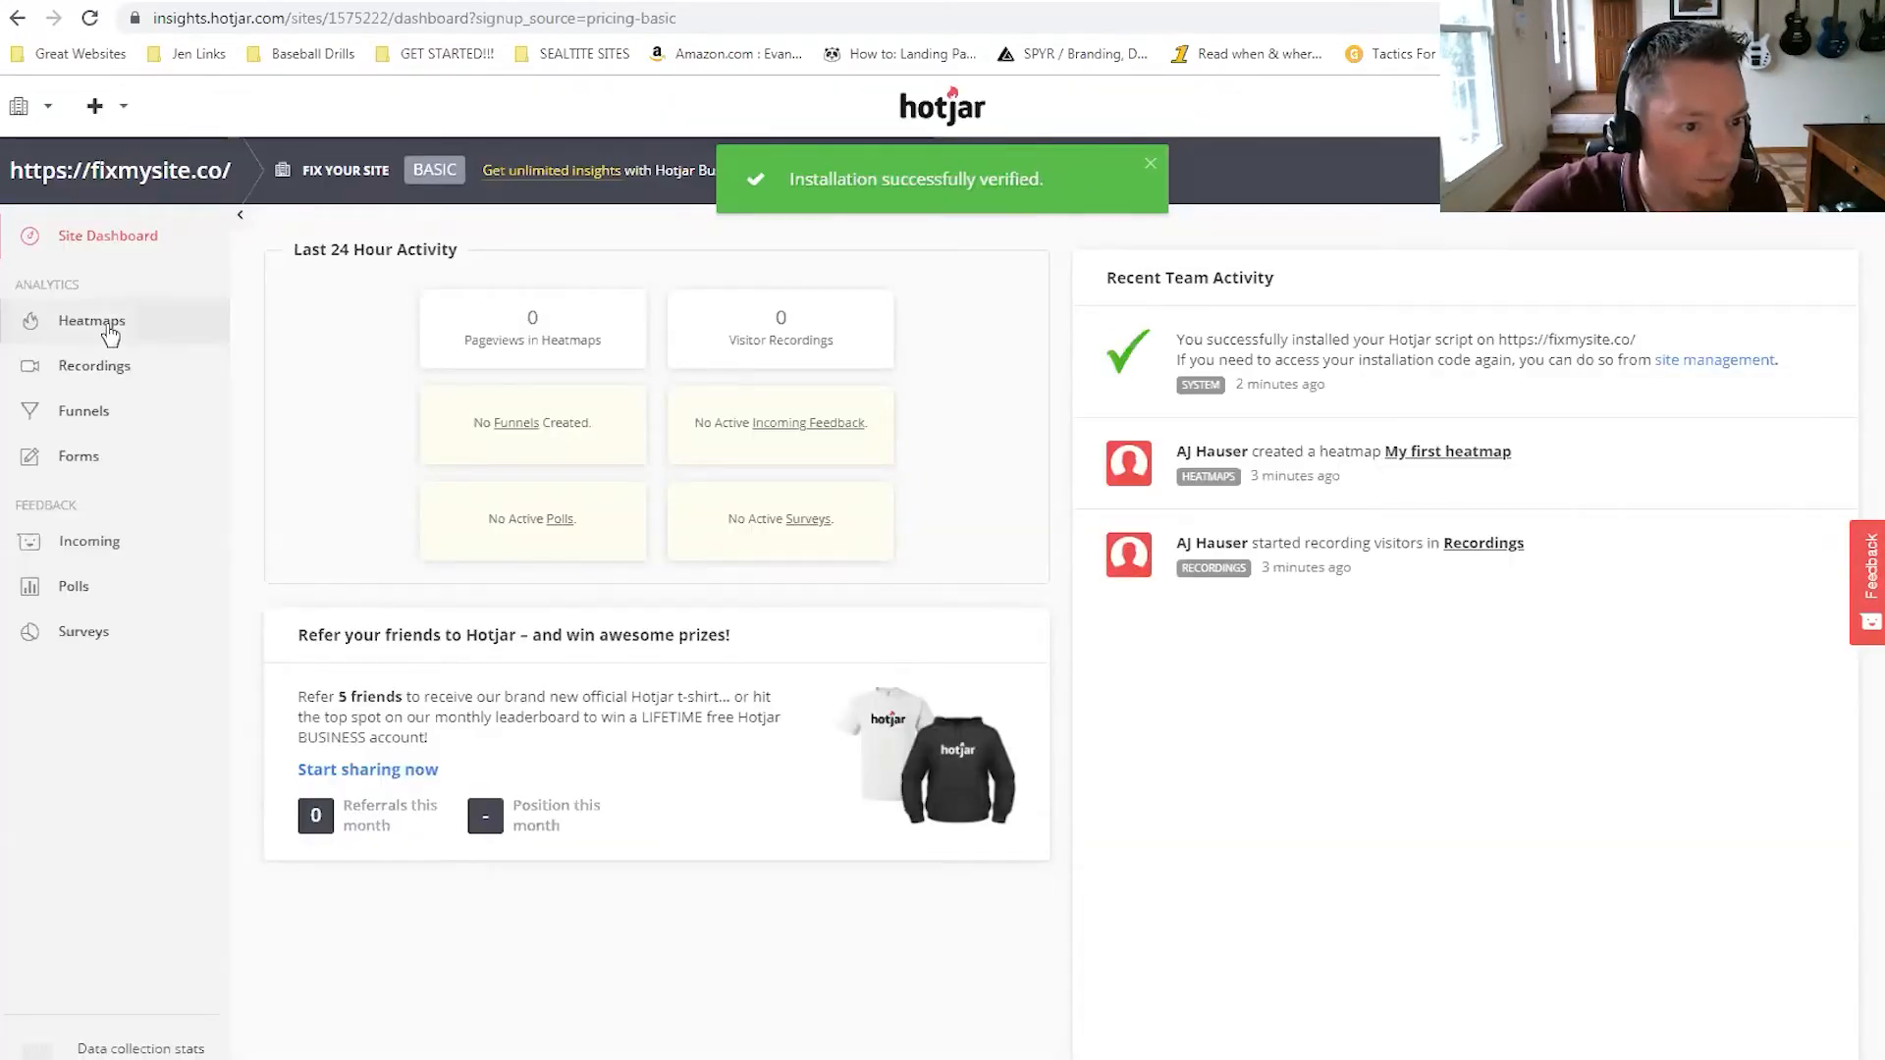
{"action": "left_click", "coordinate": [1150, 165]}
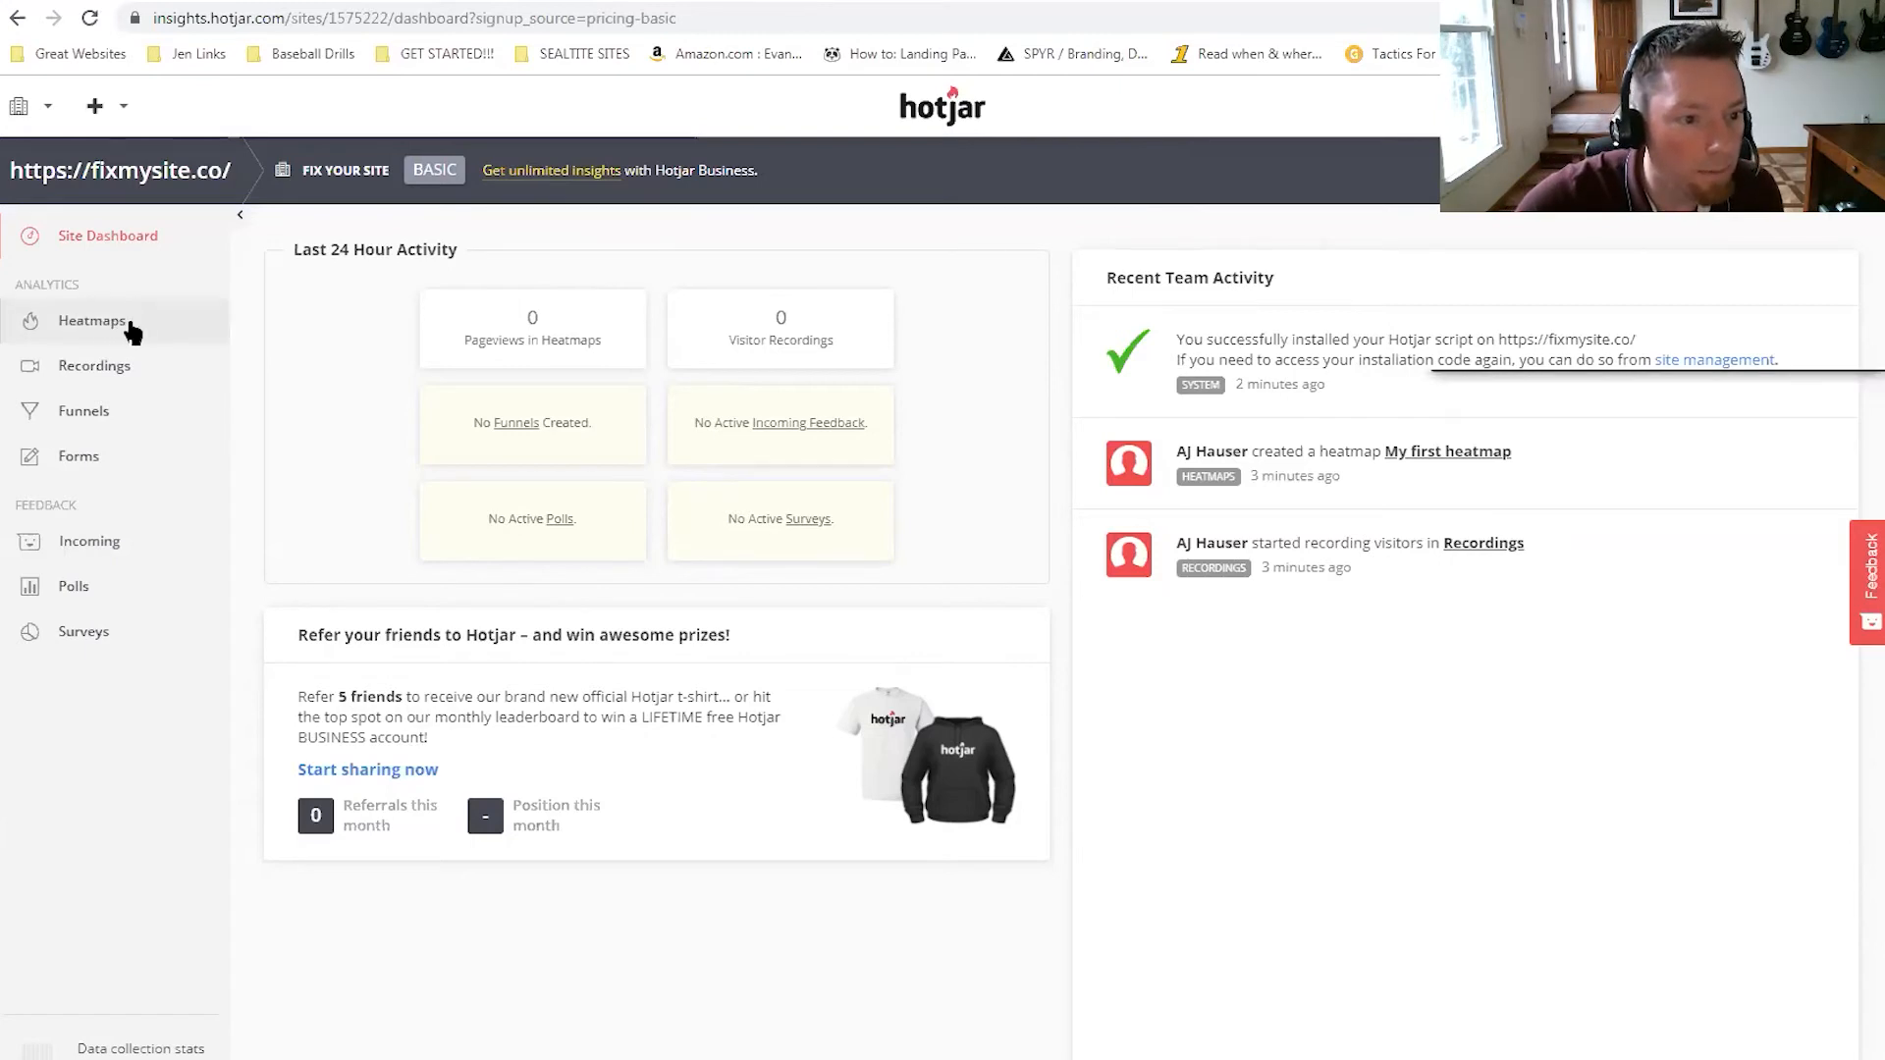
Check in the Heatmaps list that My first heatmap is collecting data with no pageviews yet.
{"action": "left_click", "coordinate": [85, 326]}
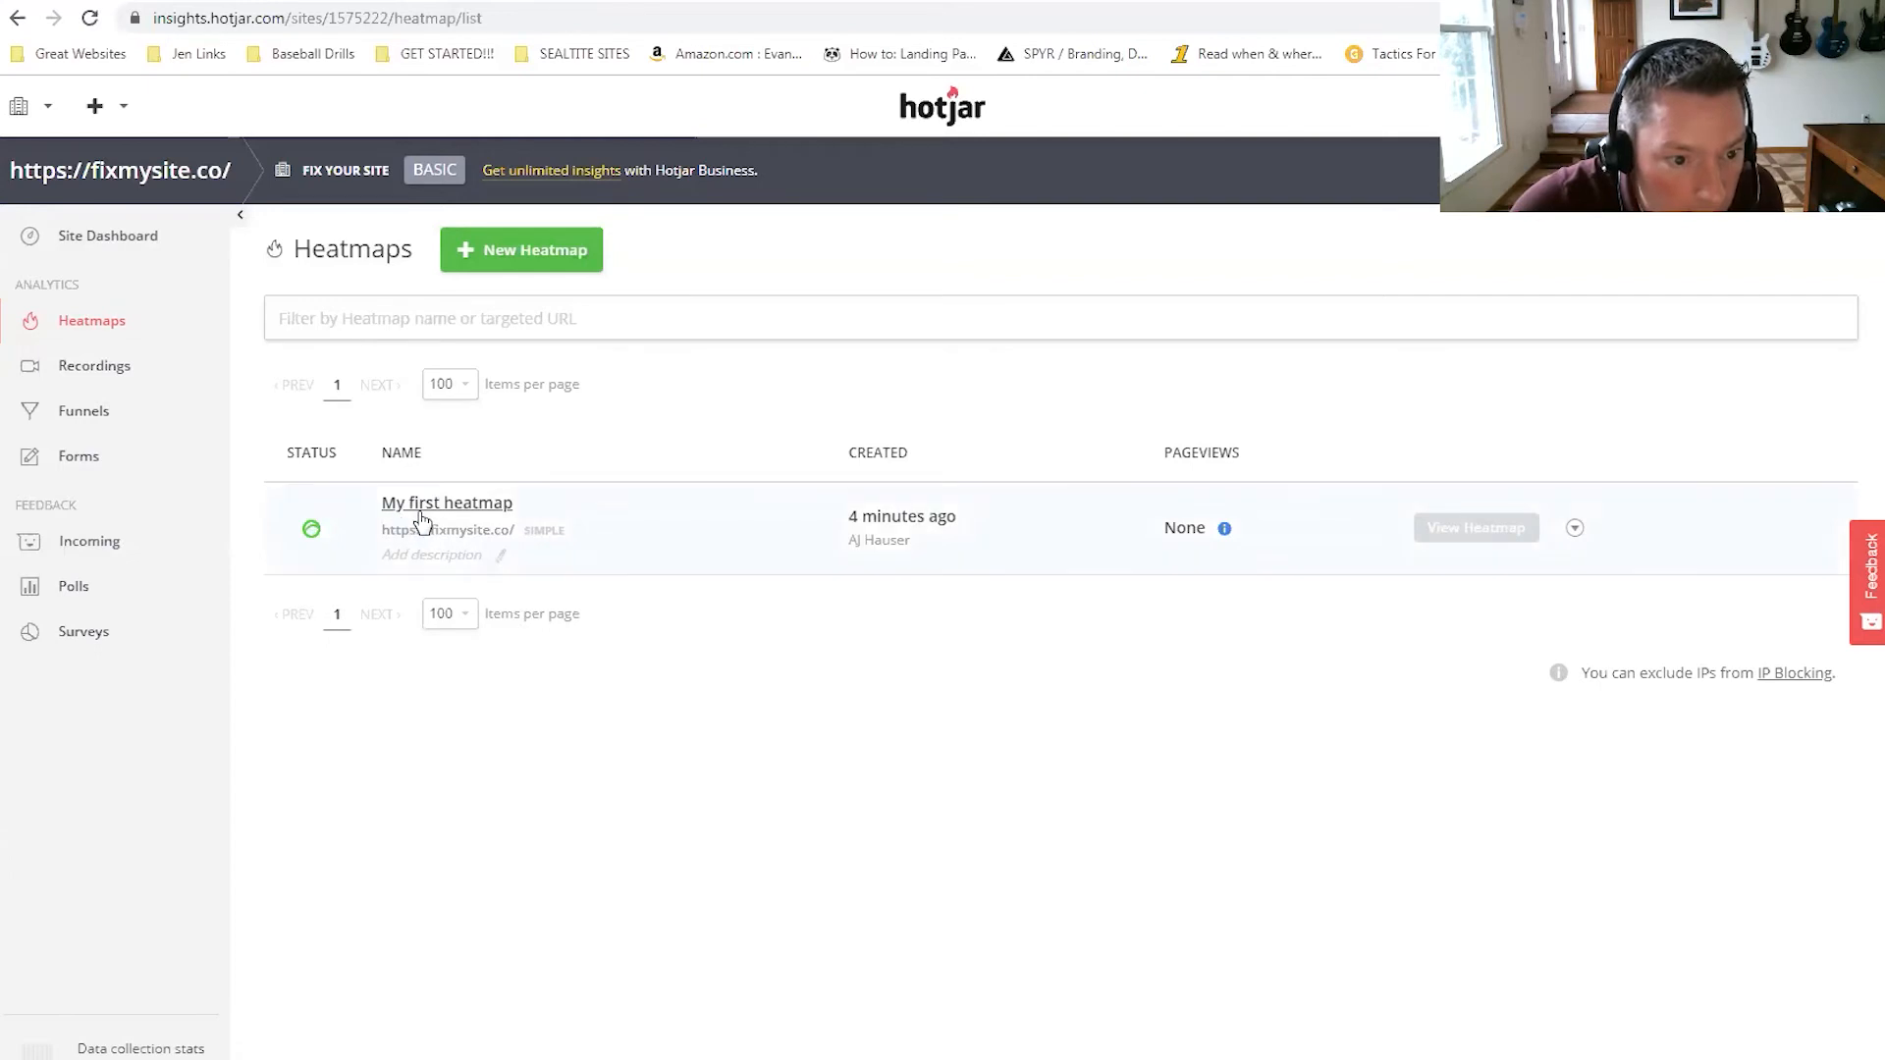
{"action": "mouse_move", "coordinate": [316, 535]}
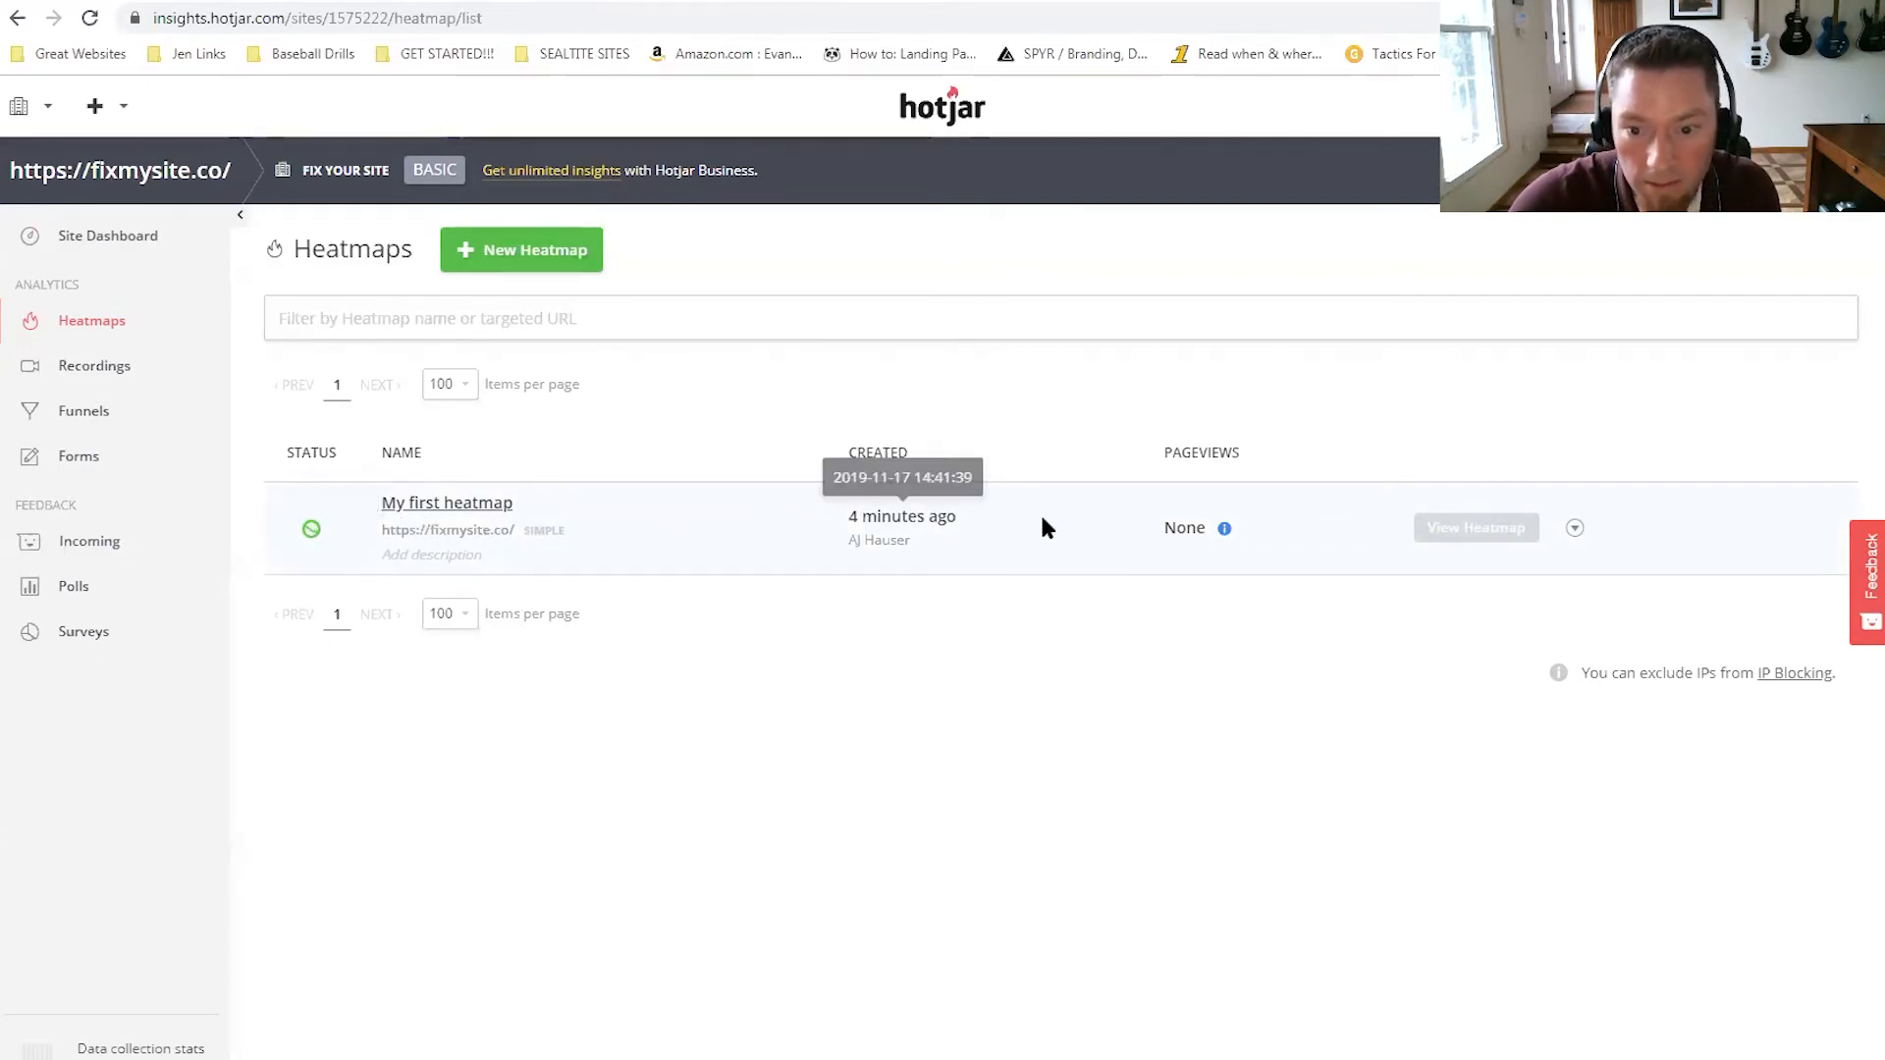
{"action": "mouse_move", "coordinate": [1494, 545]}
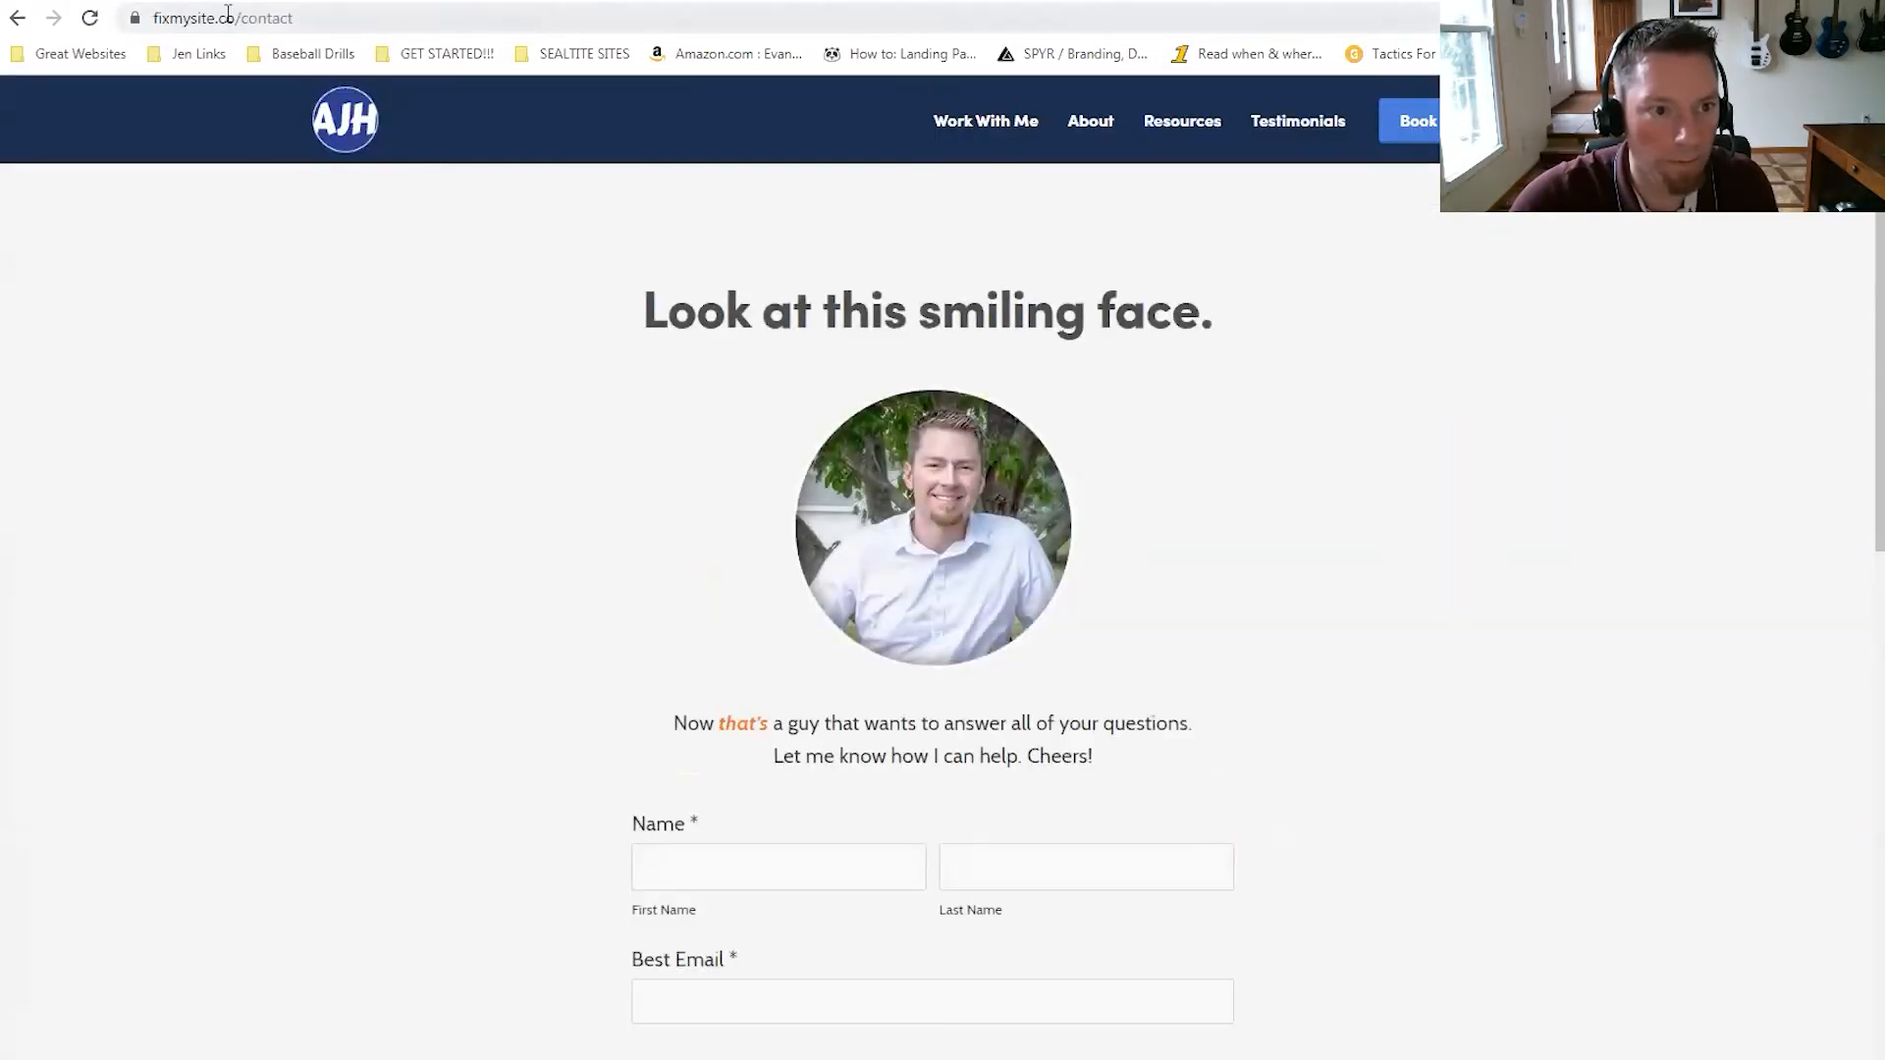
{"action": "right_click", "coordinate": [228, 14]}
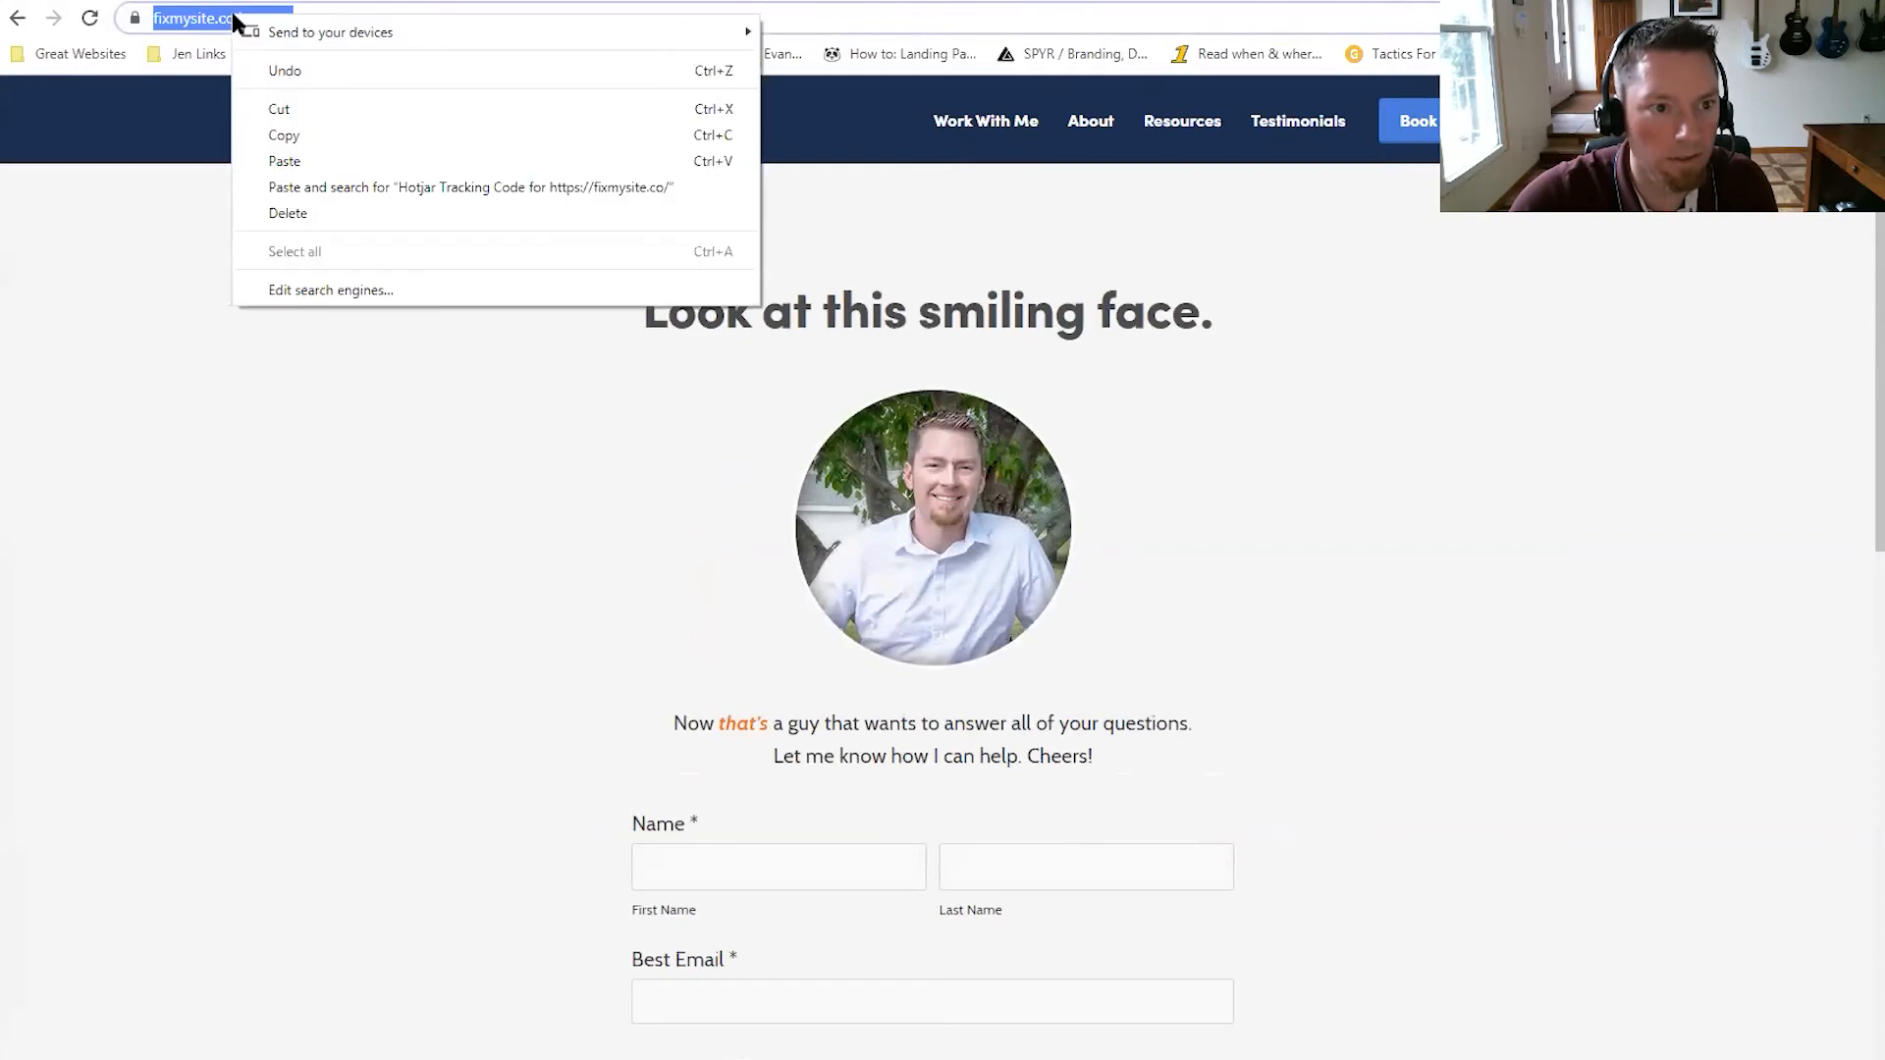
Copy the fixmysite.co contact page address and go back to Hotjar's heatmaps.
{"action": "left_click", "coordinate": [315, 136]}
{"action": "scroll", "coordinate": [1245, 484], "scroll_direction": "down", "scroll_amount": 10}
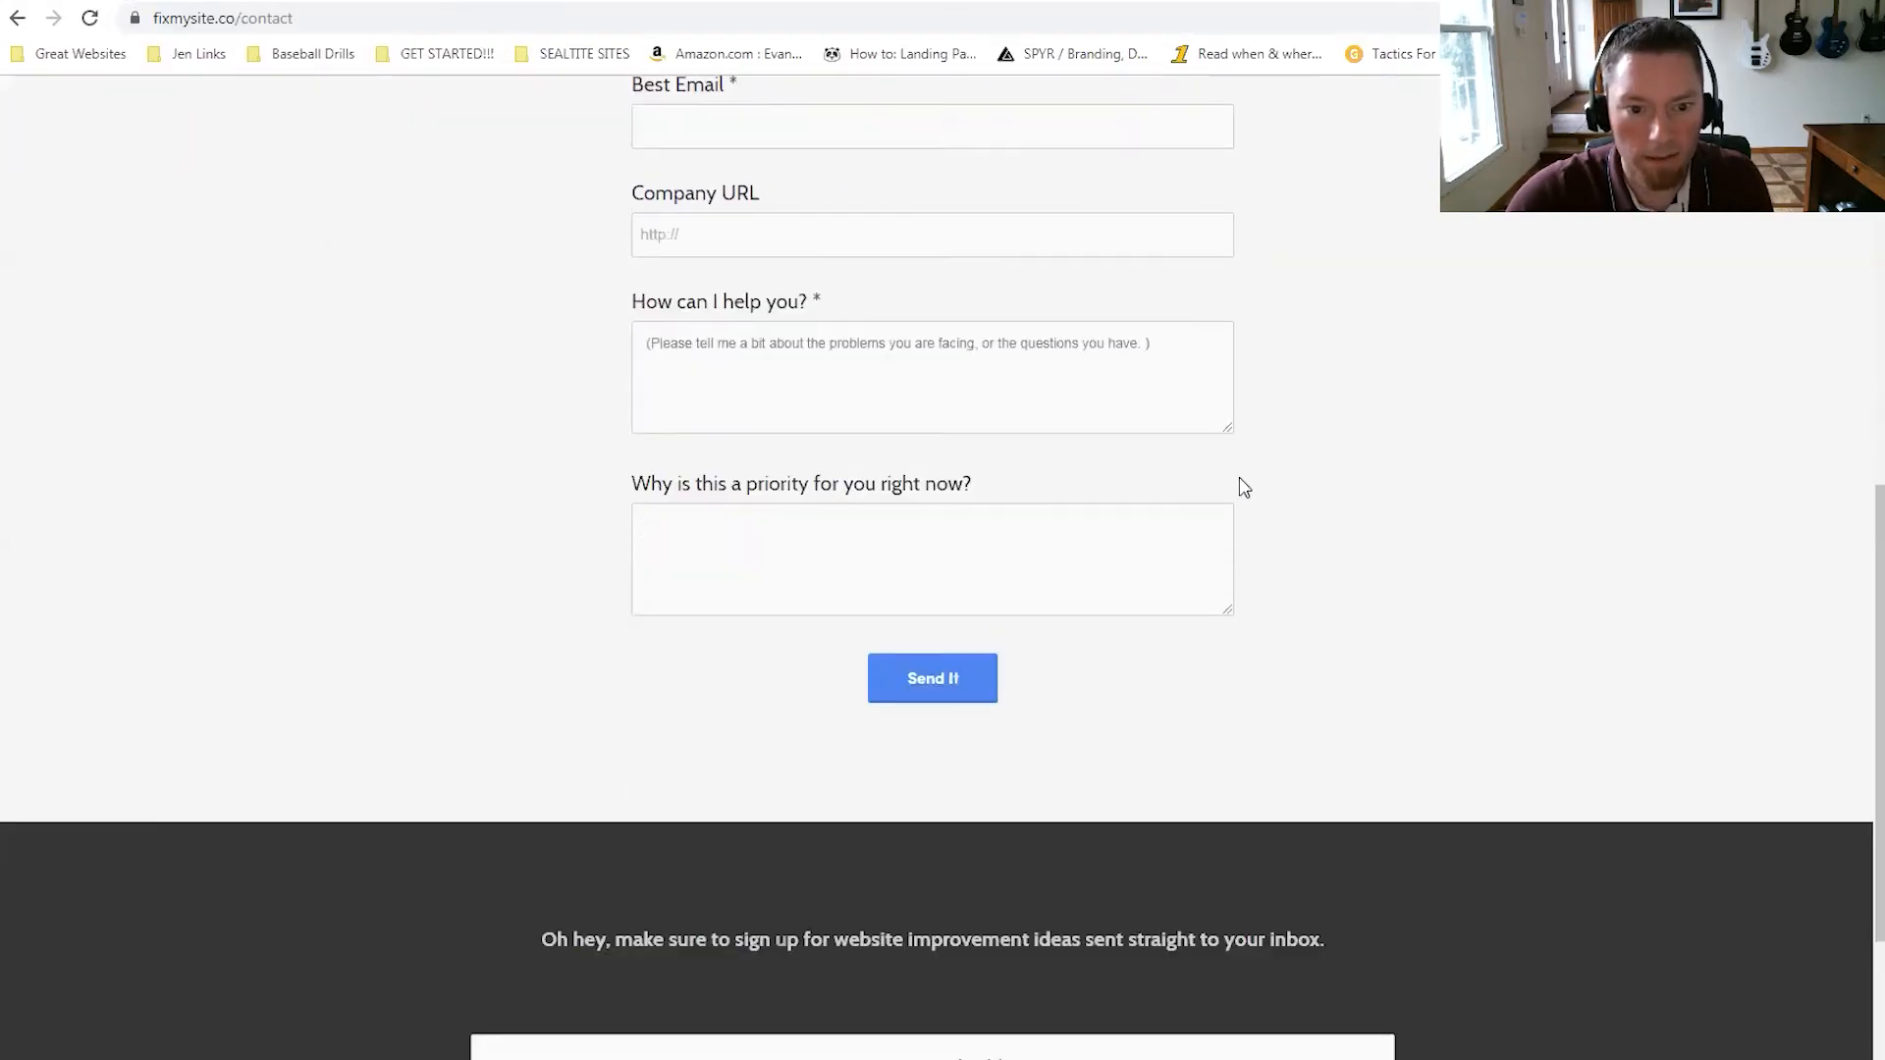
{"action": "scroll", "coordinate": [1232, 485], "scroll_direction": "up", "scroll_amount": 12}
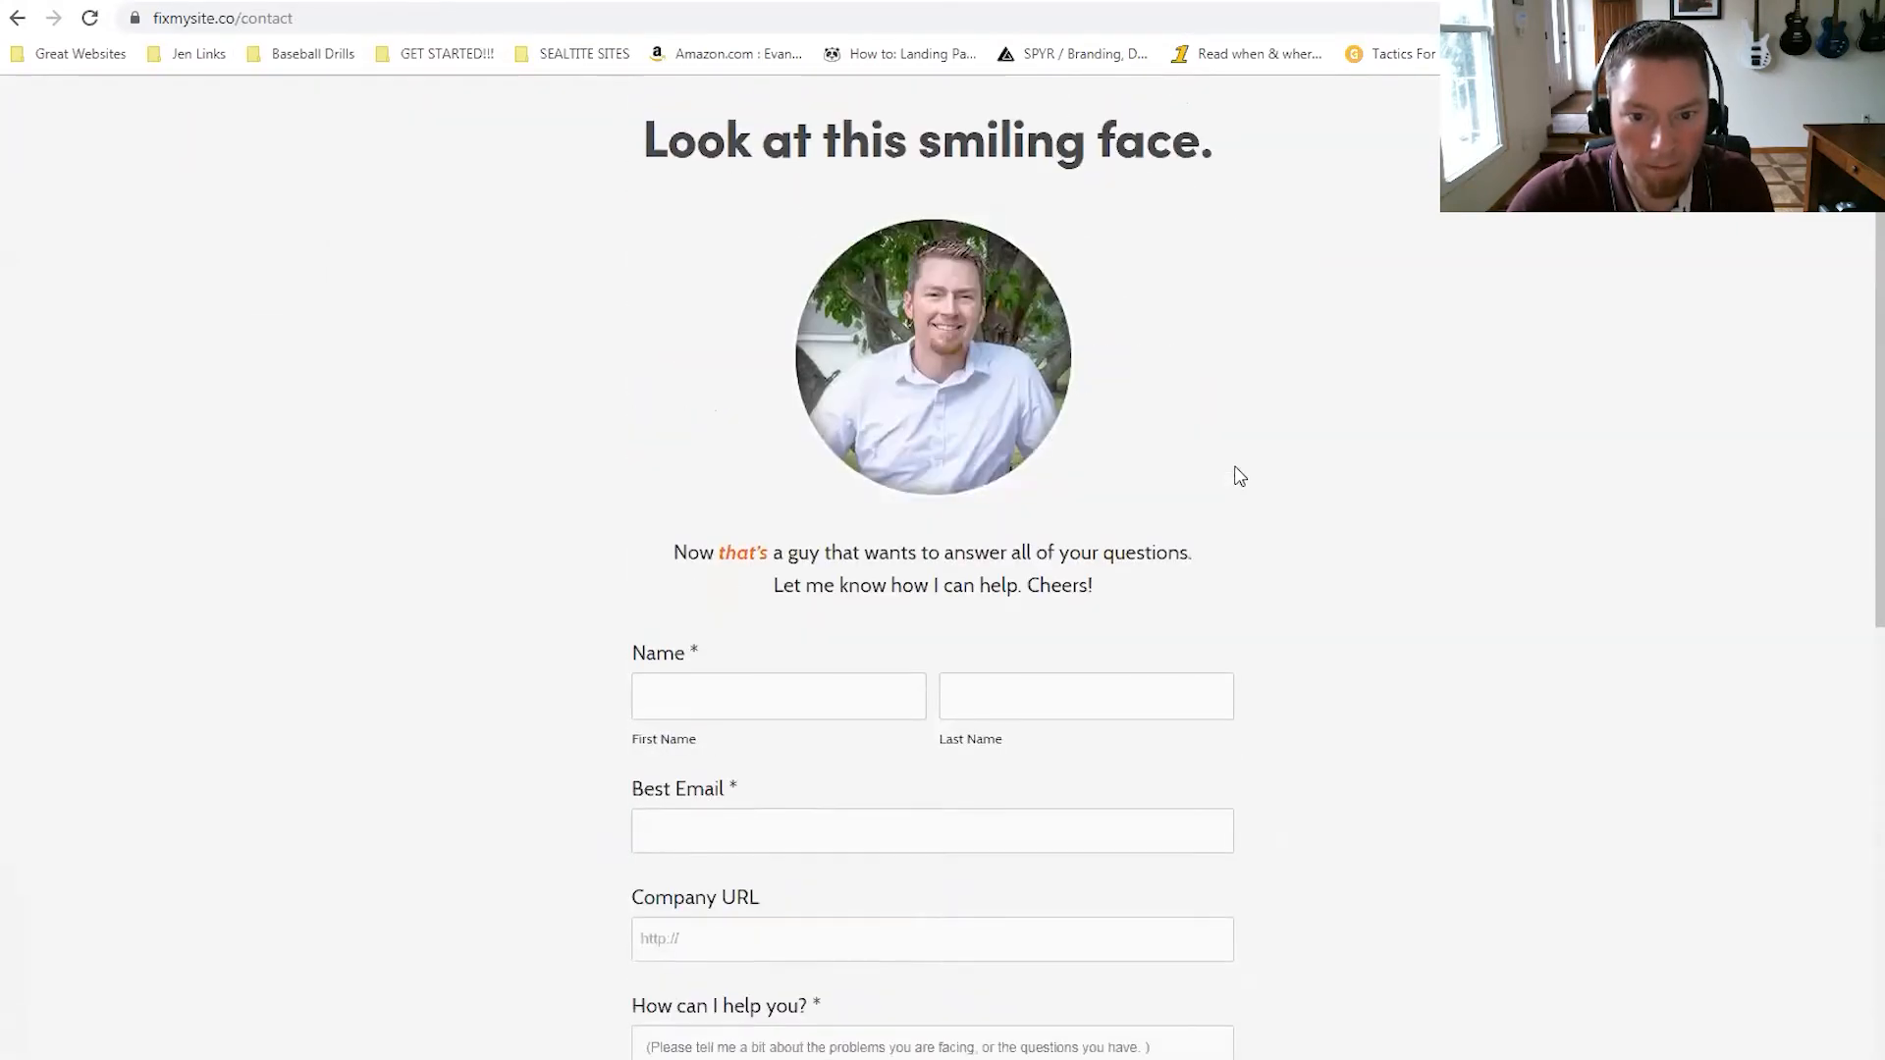
{"action": "scroll", "coordinate": [1242, 476], "scroll_direction": "down", "scroll_amount": 5}
{"action": "scroll", "coordinate": [1247, 473], "scroll_direction": "down", "scroll_amount": 3}
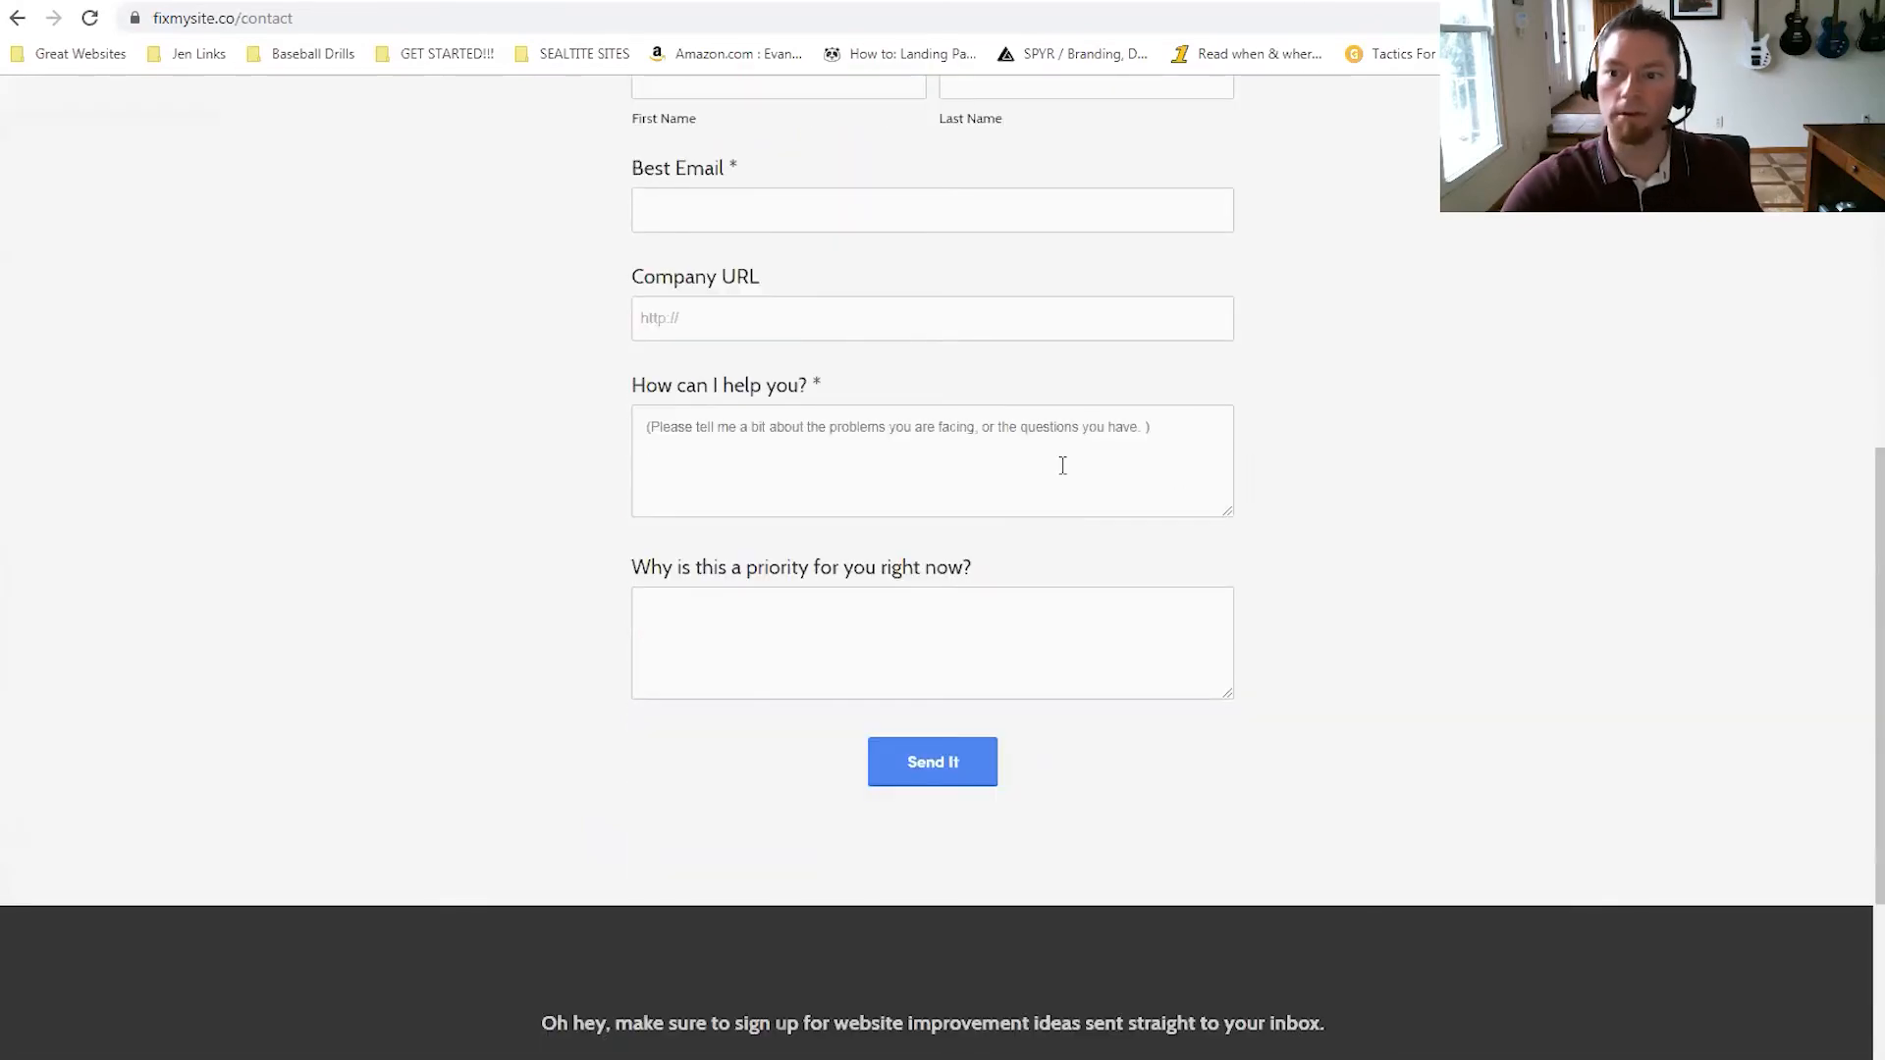
{"action": "scroll", "coordinate": [1194, 454], "scroll_direction": "up", "scroll_amount": 8}
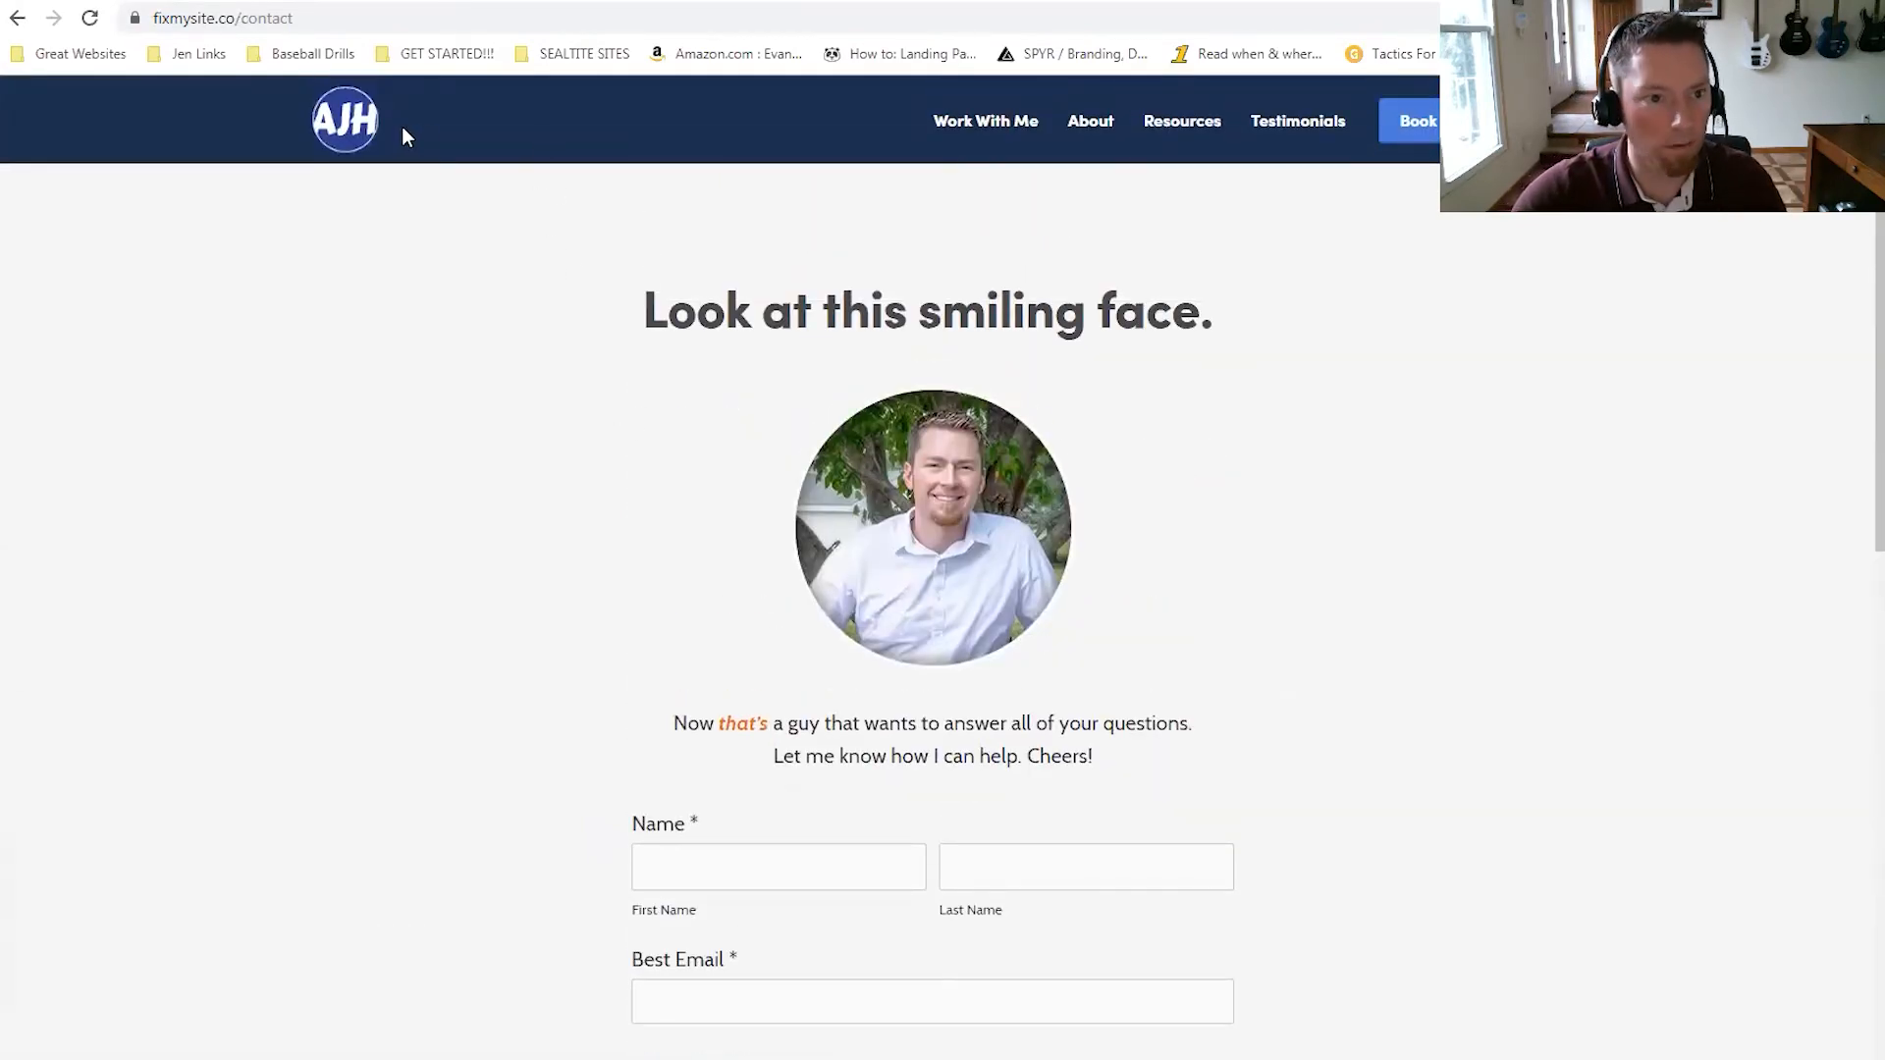
{"action": "left_click", "coordinate": [724, 1]}
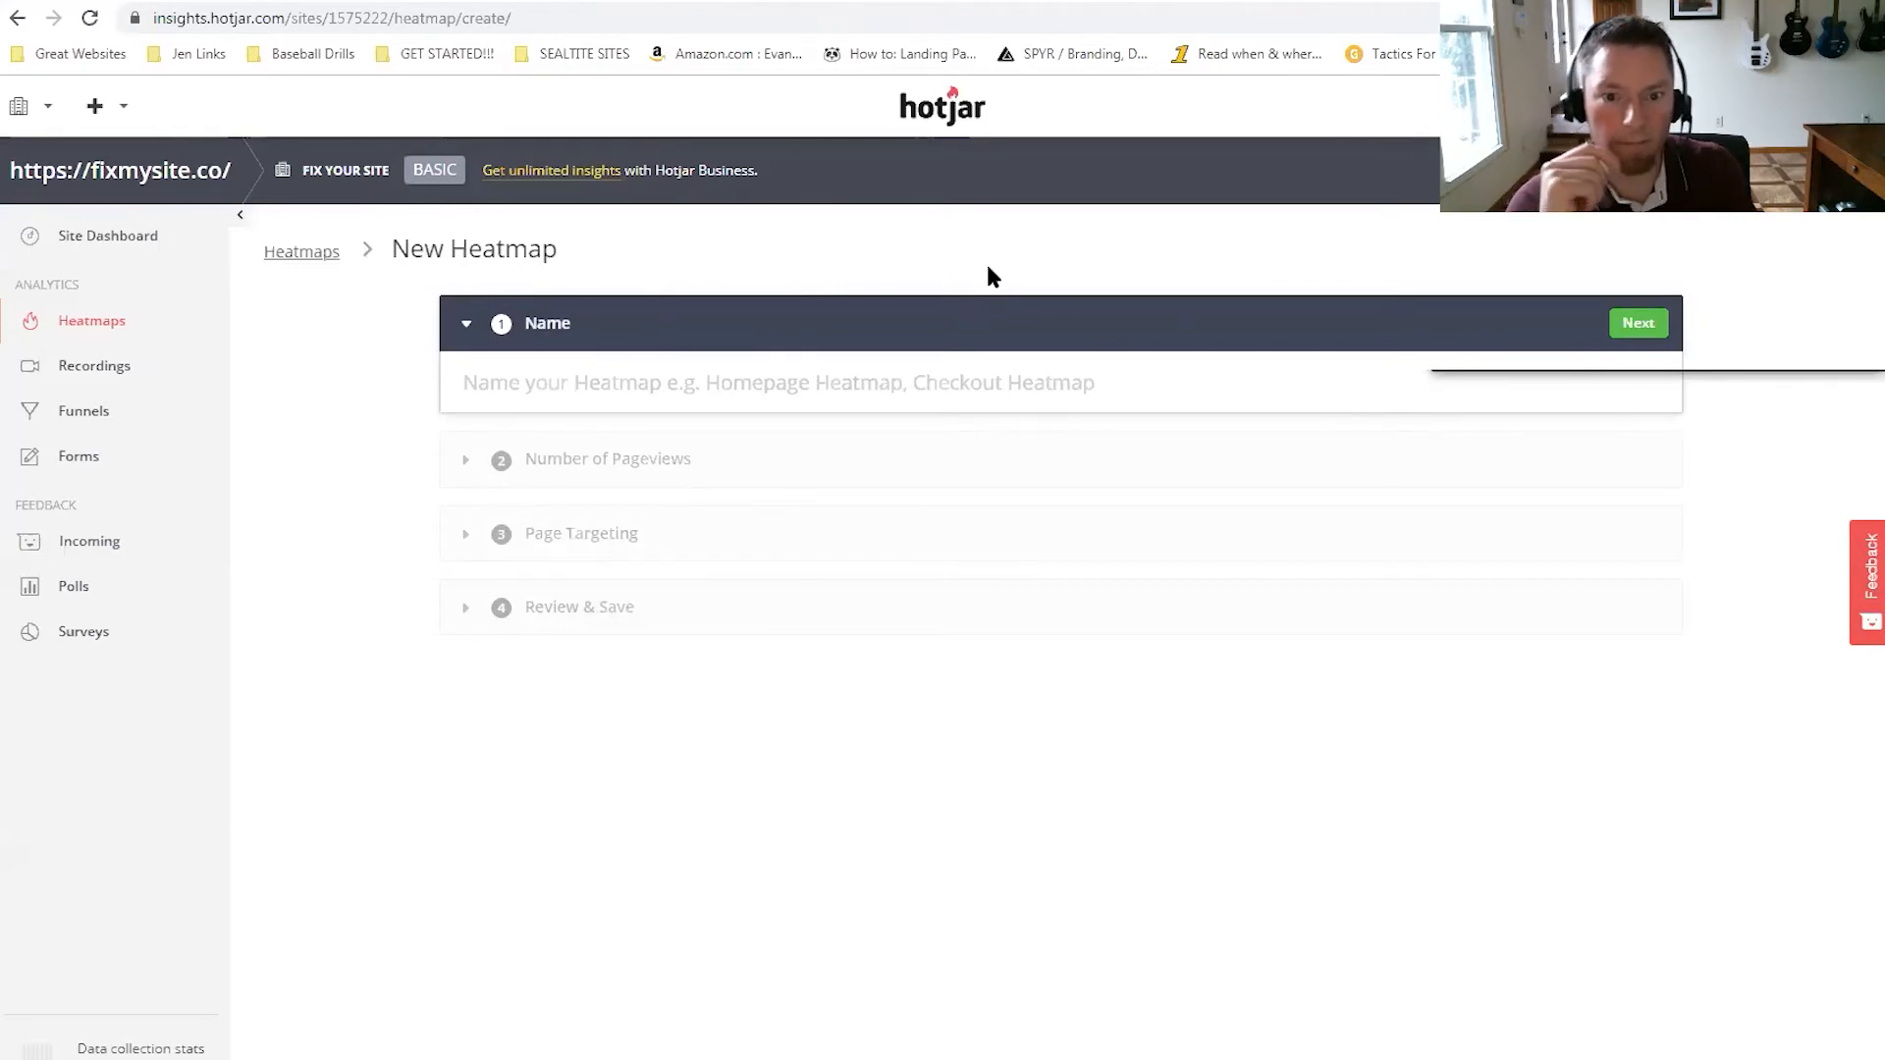
Name the new heatmap 'Contact Page' and keep the 1,000 pageview limit.
{"action": "left_click", "coordinate": [888, 384]}
{"action": "type", "text": "Contact Page"}
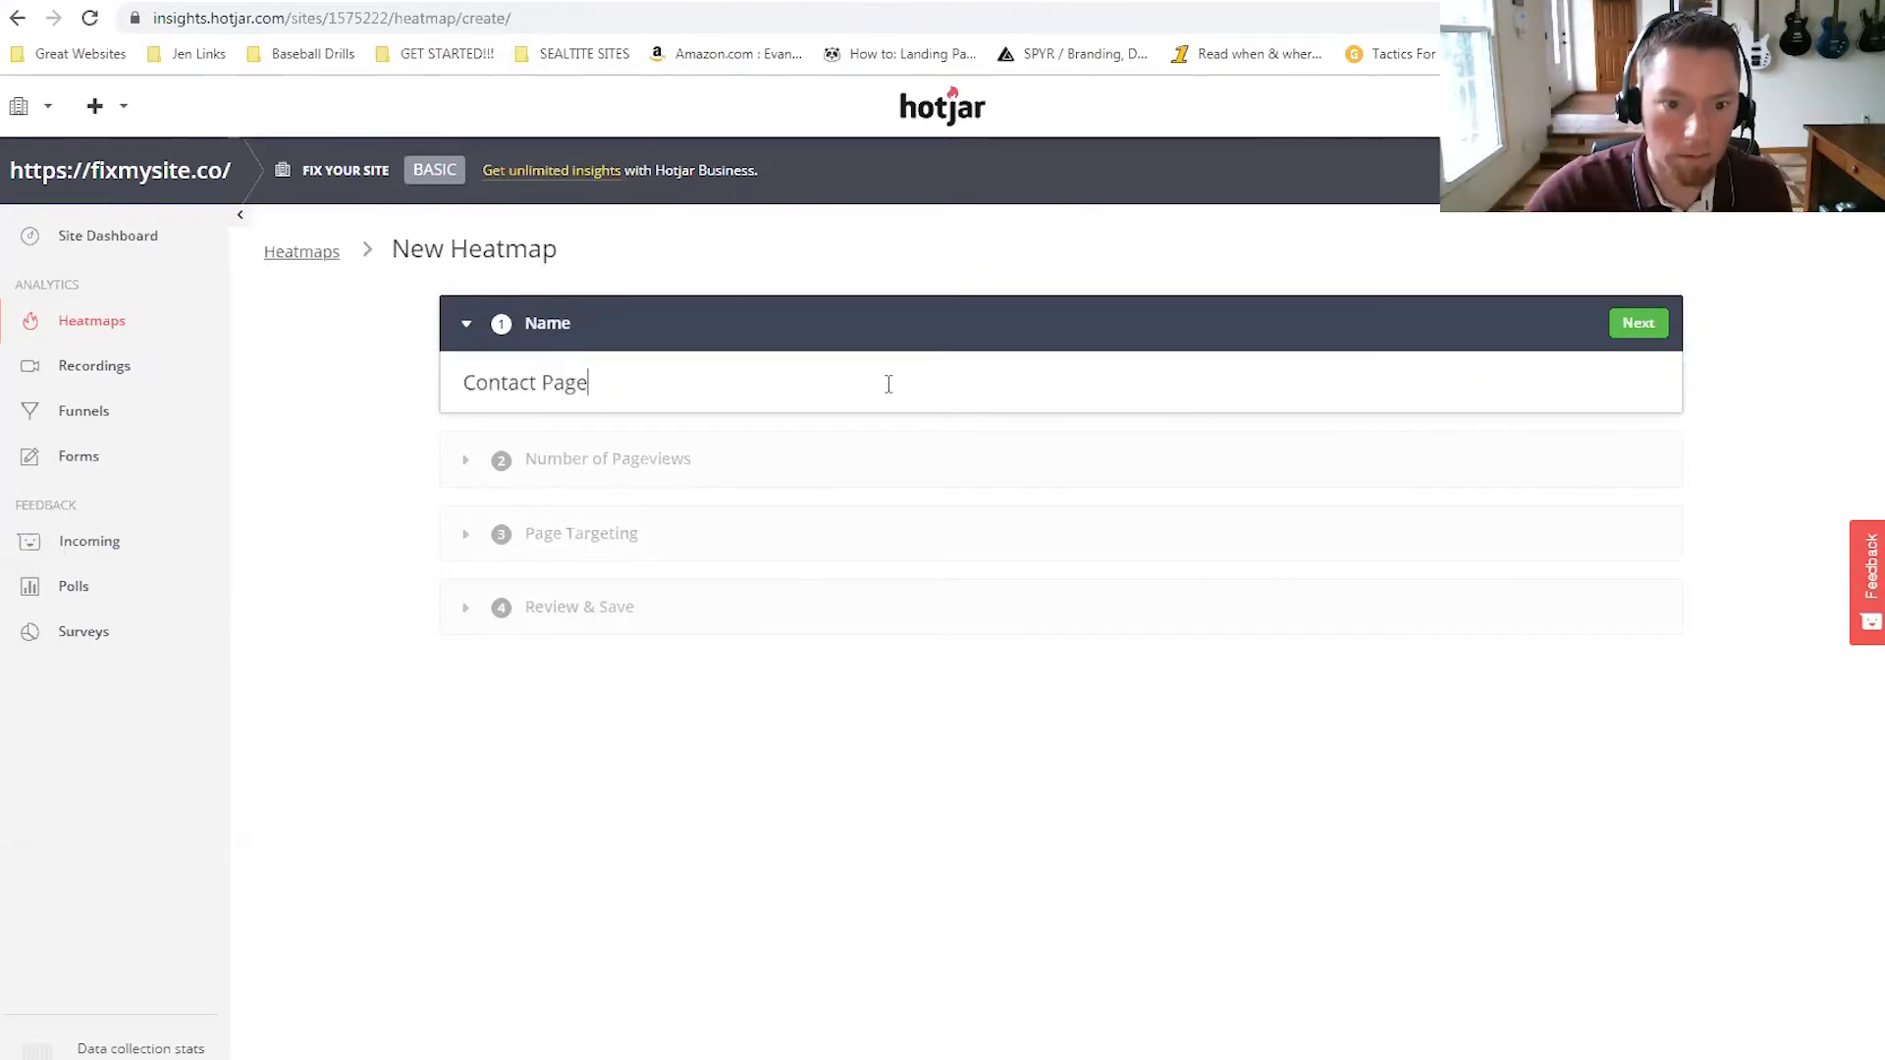
{"action": "key", "text": "Return"}
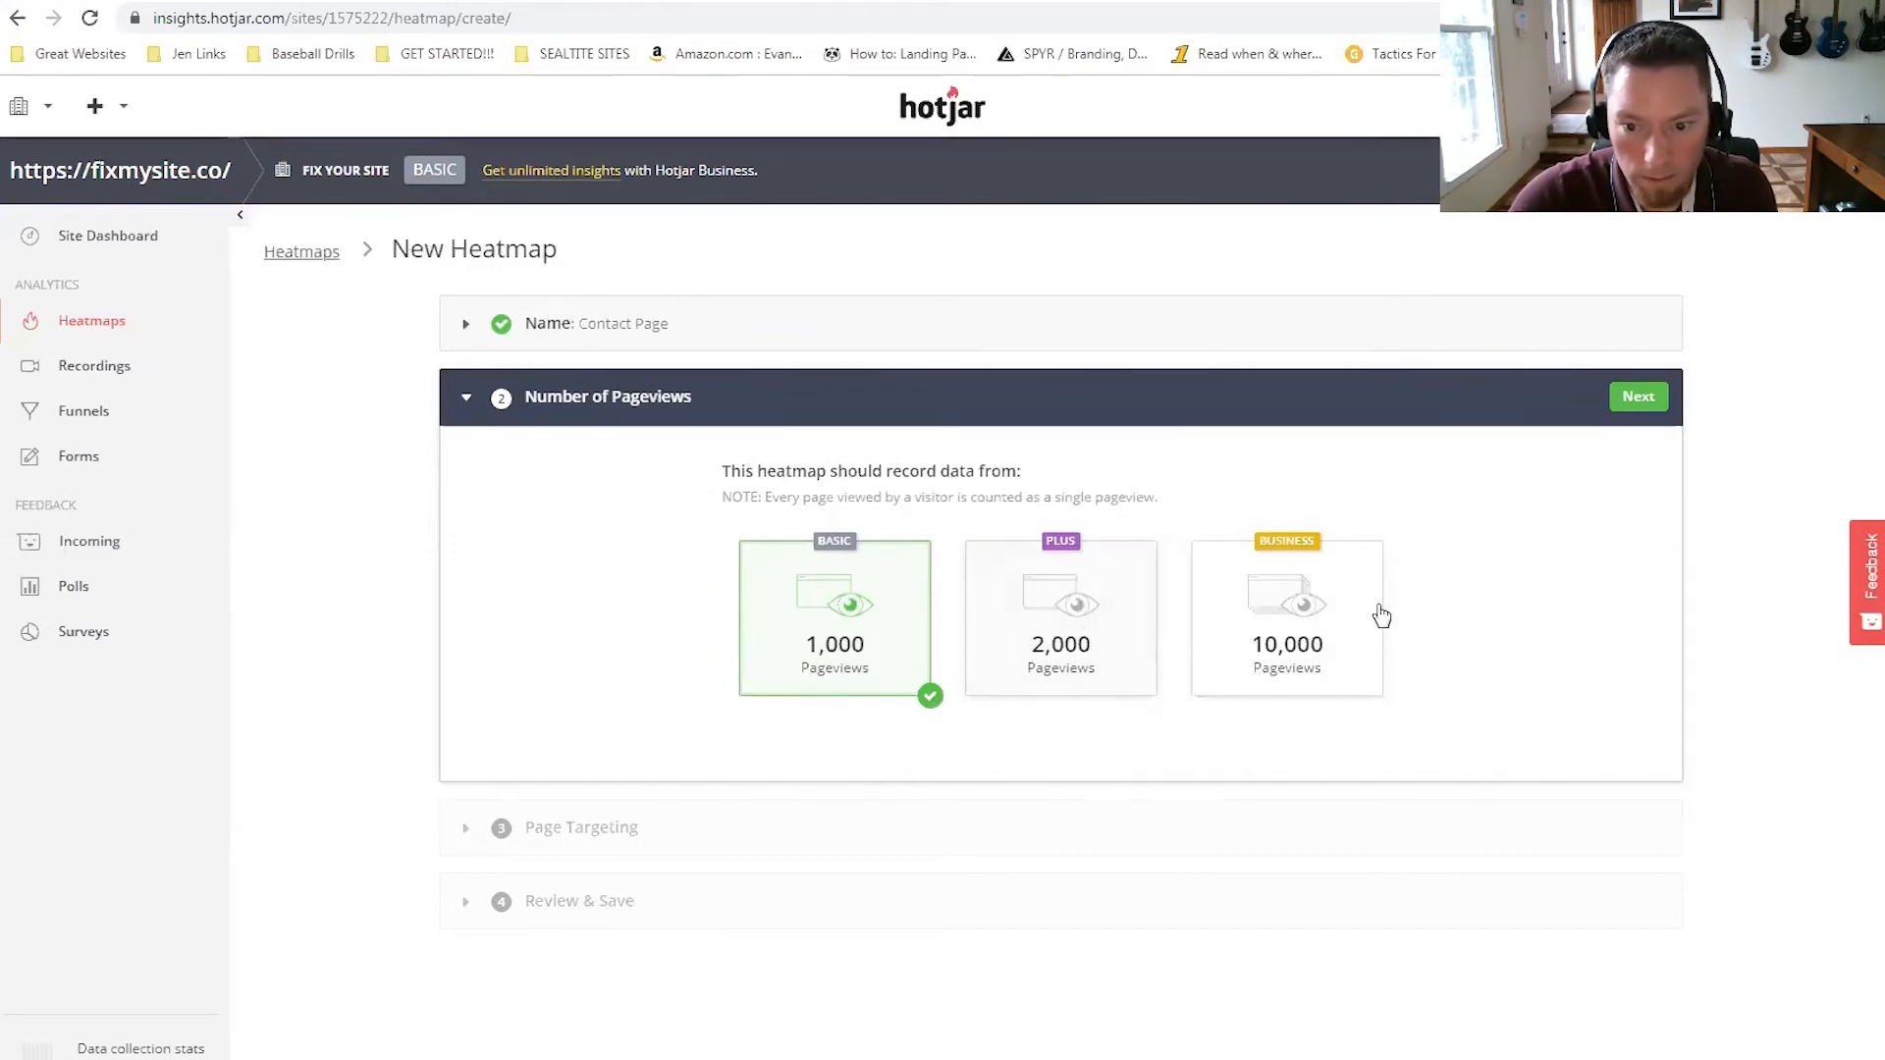
{"action": "left_click", "coordinate": [1635, 398]}
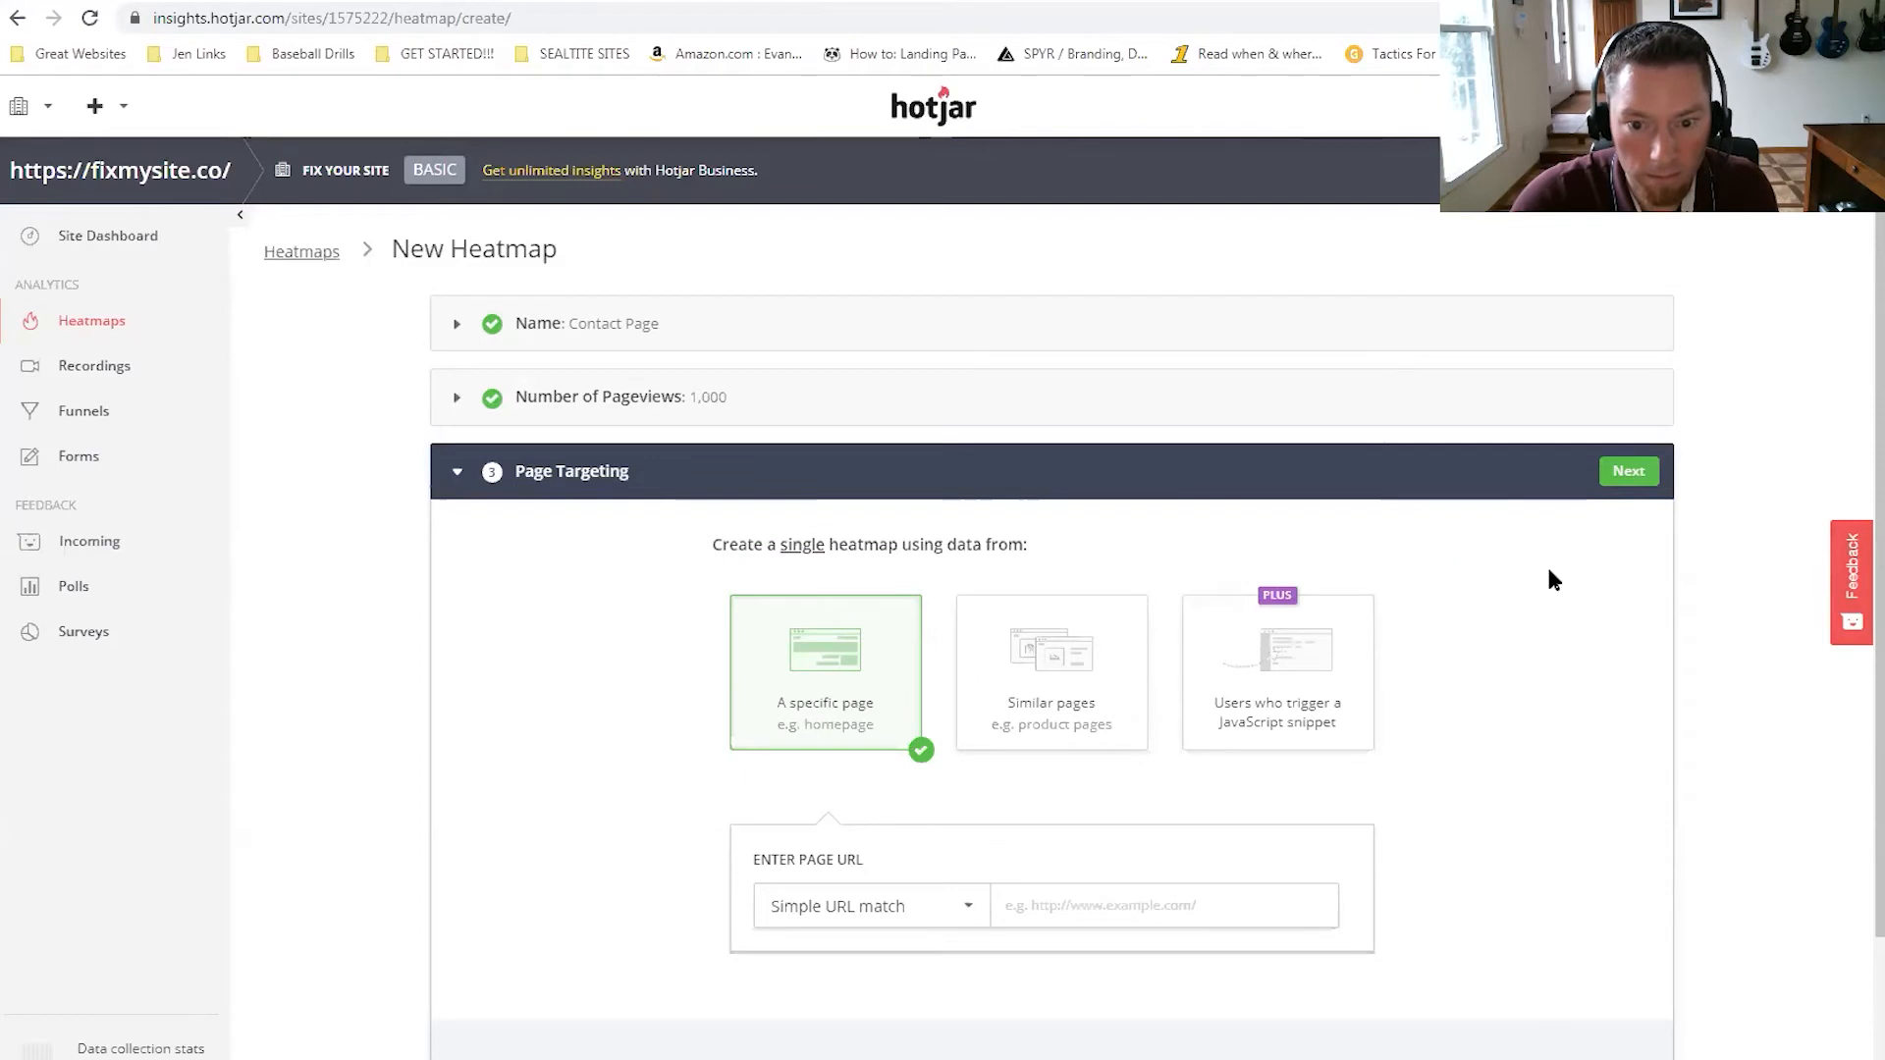
{"action": "scroll", "coordinate": [1443, 585], "scroll_direction": "down", "scroll_amount": 2}
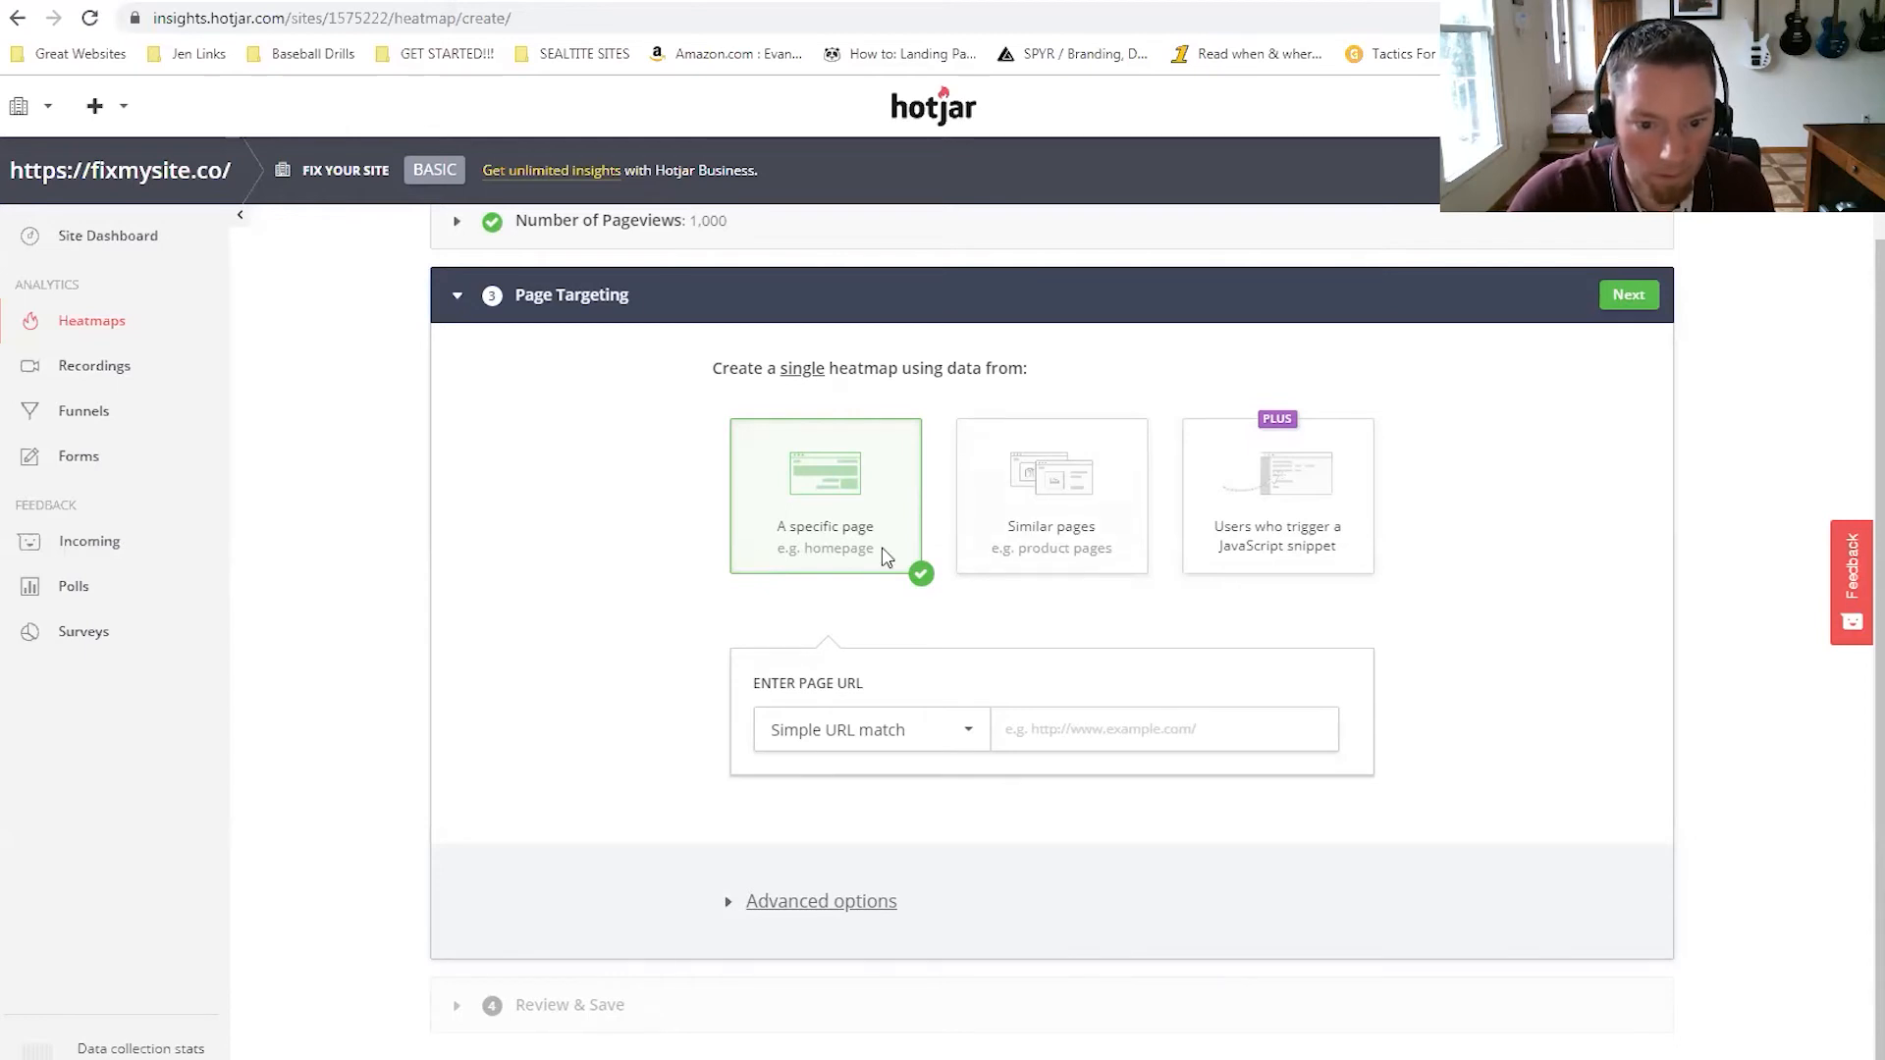
{"action": "left_click", "coordinate": [1028, 730]}
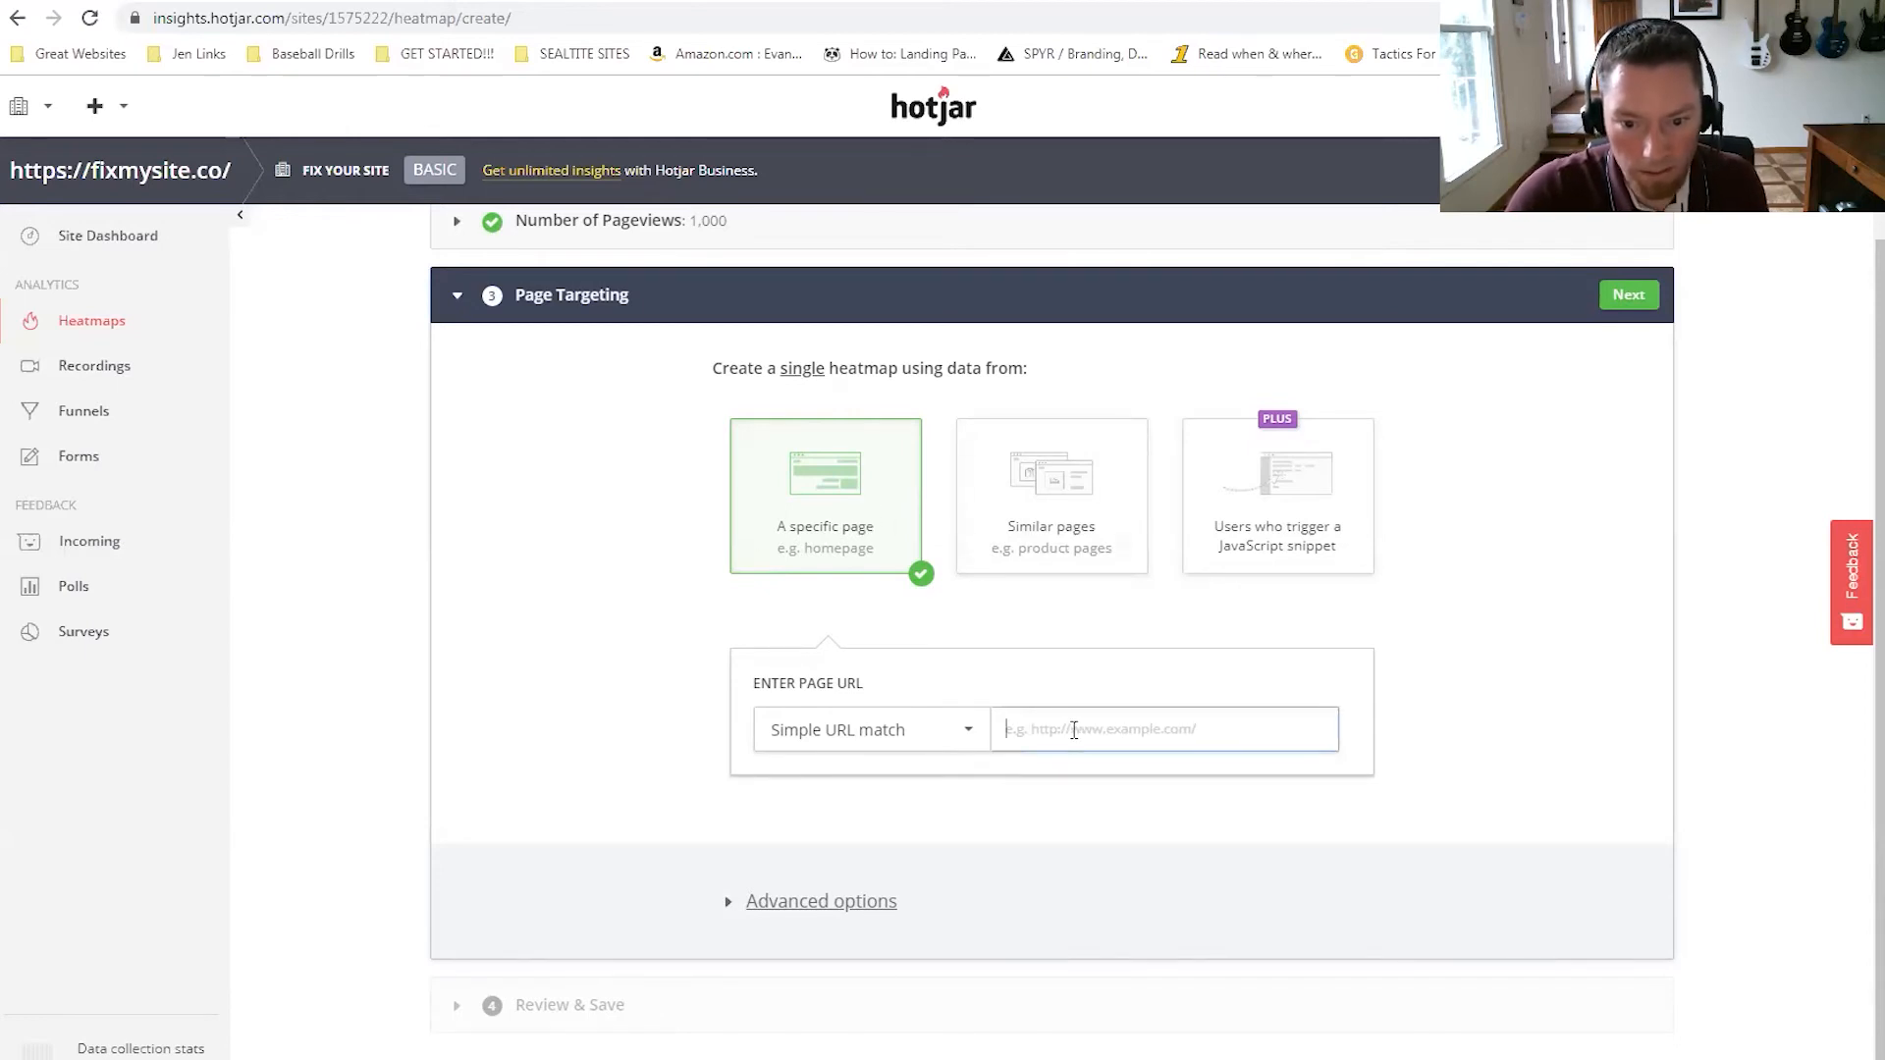
{"action": "key", "text": "ctrl+v"}
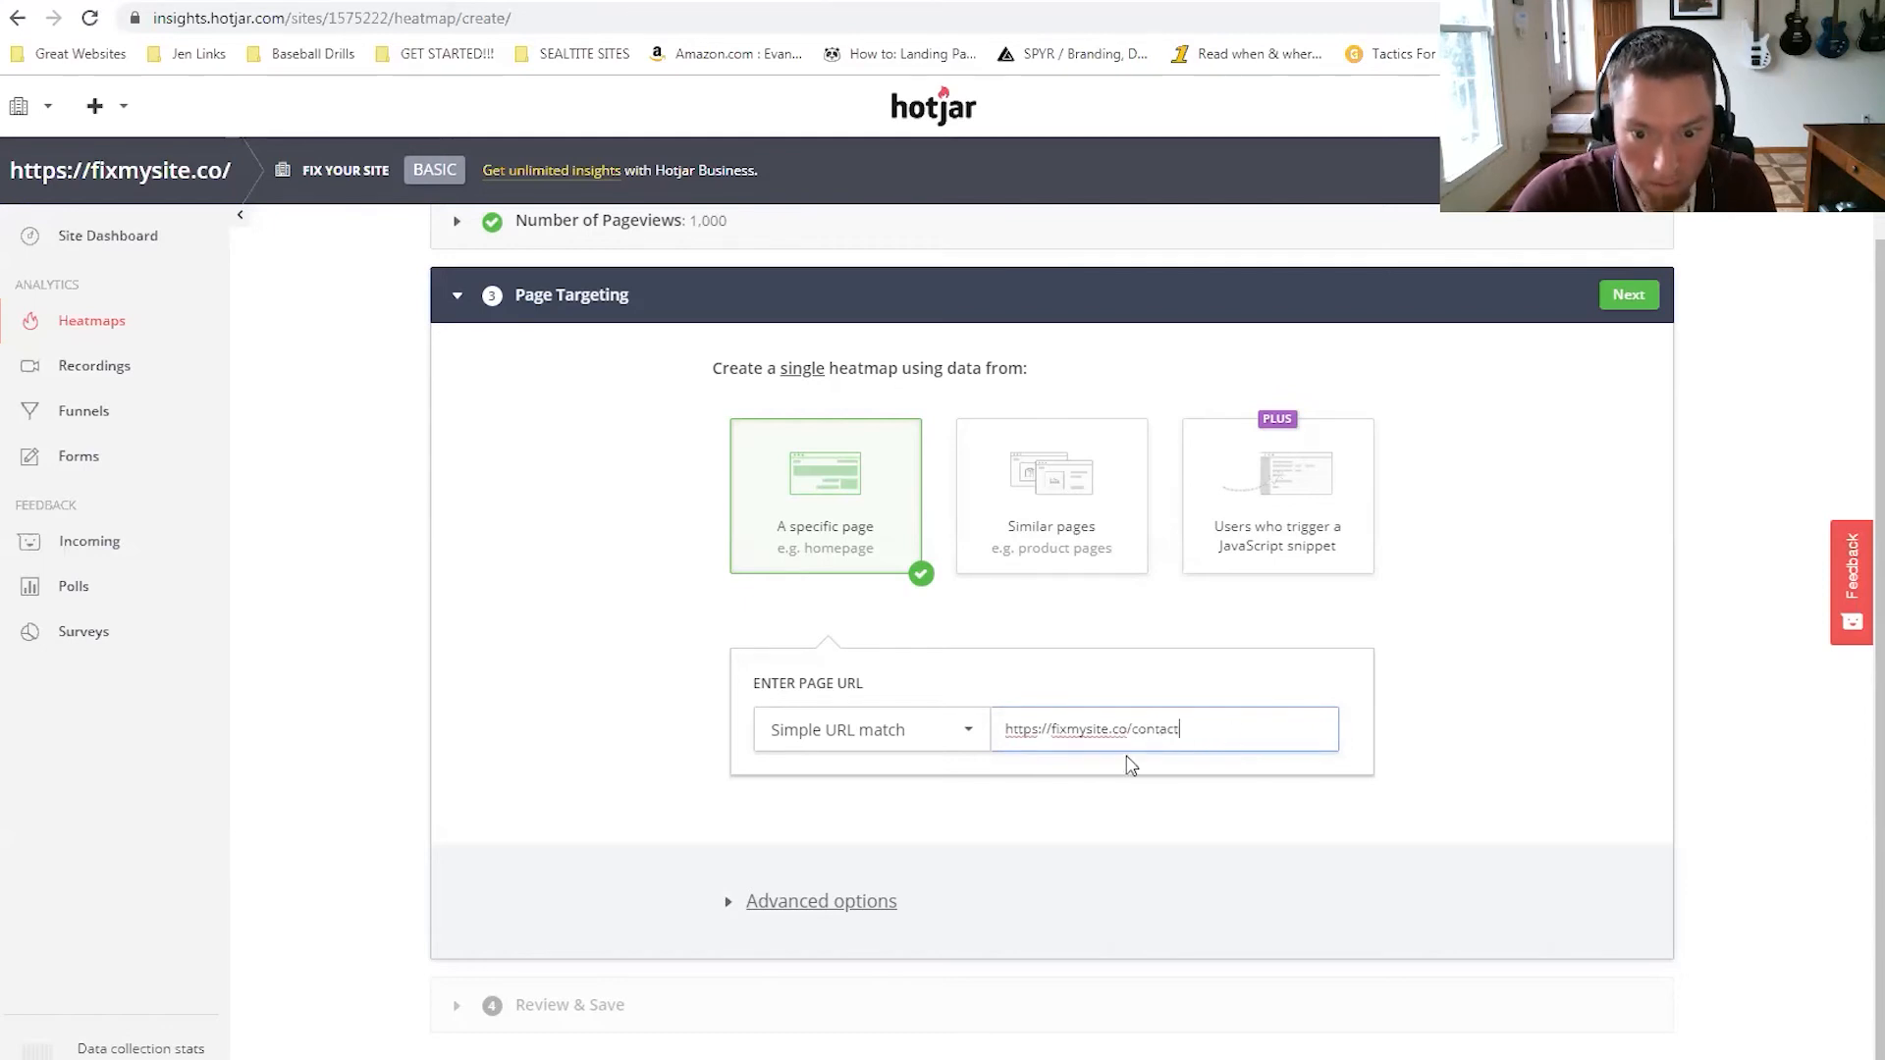
{"action": "left_click", "coordinate": [823, 903]}
{"action": "scroll", "coordinate": [1463, 648], "scroll_direction": "down", "scroll_amount": 4}
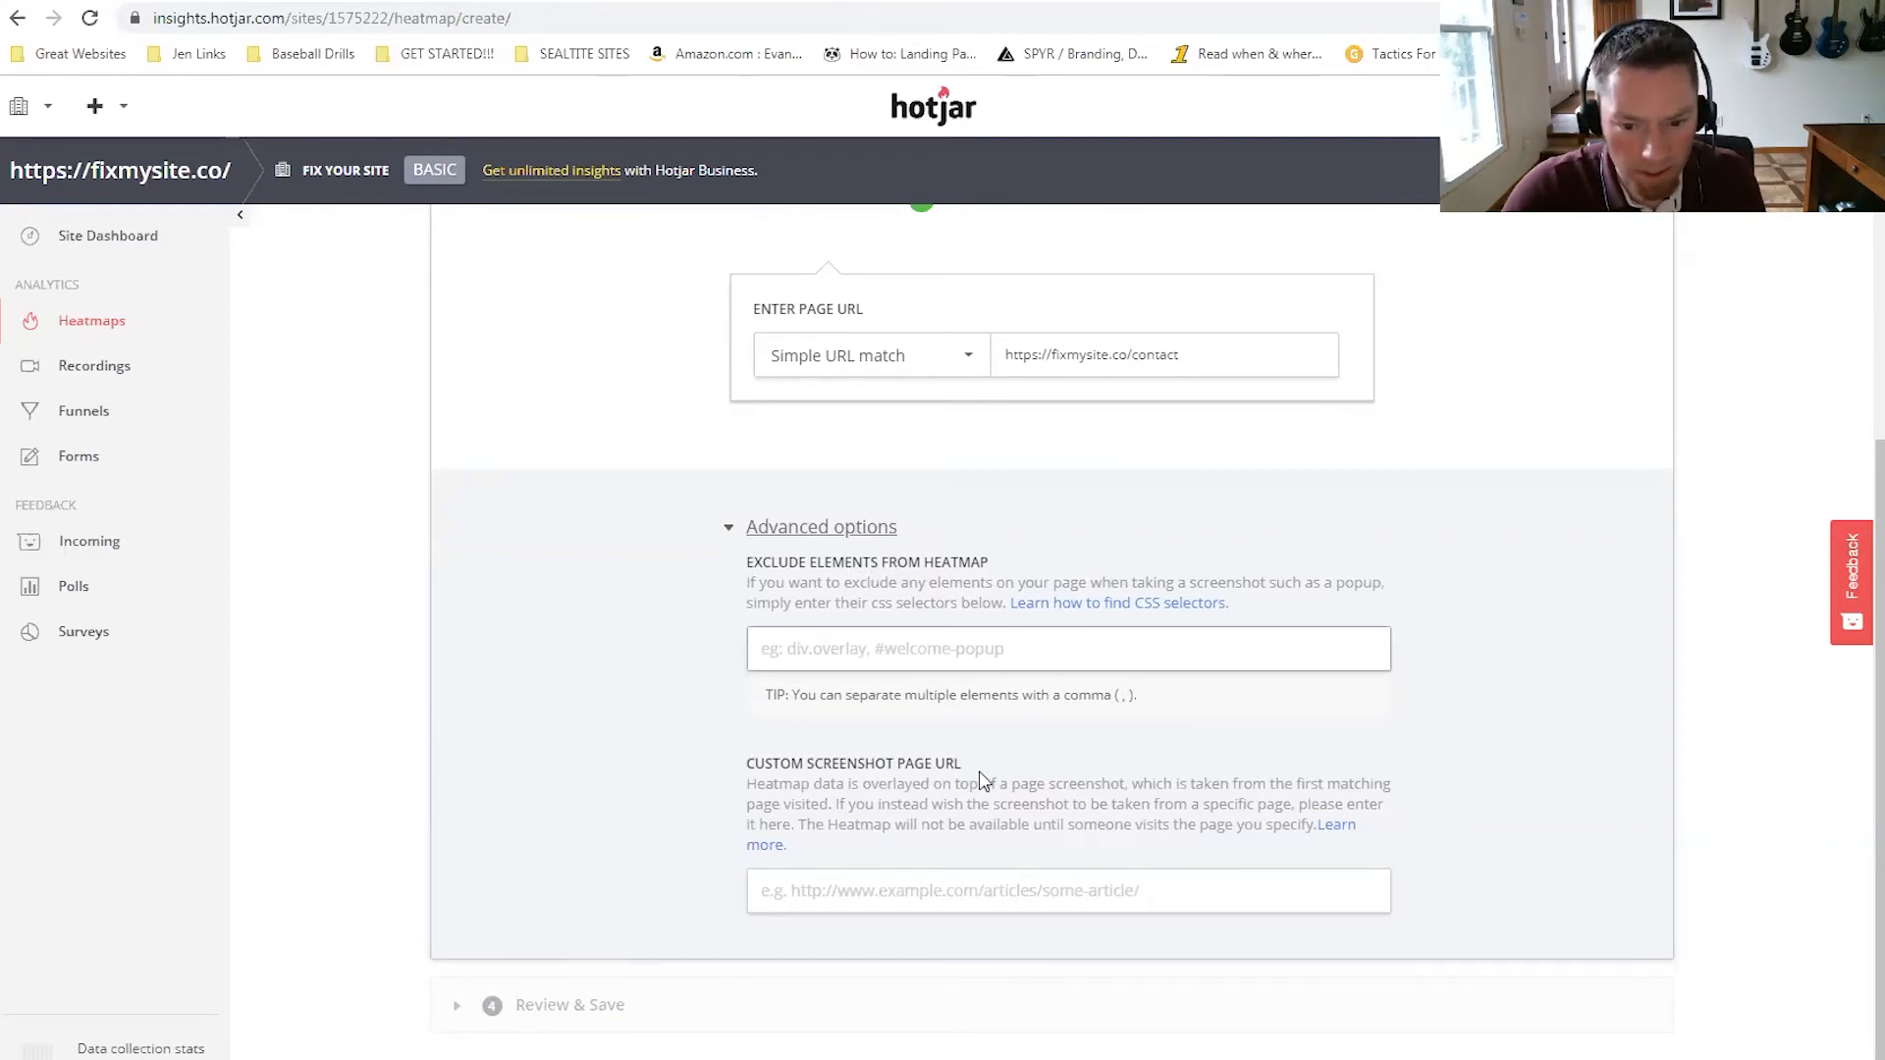
{"action": "scroll", "coordinate": [1195, 726], "scroll_direction": "up", "scroll_amount": 5}
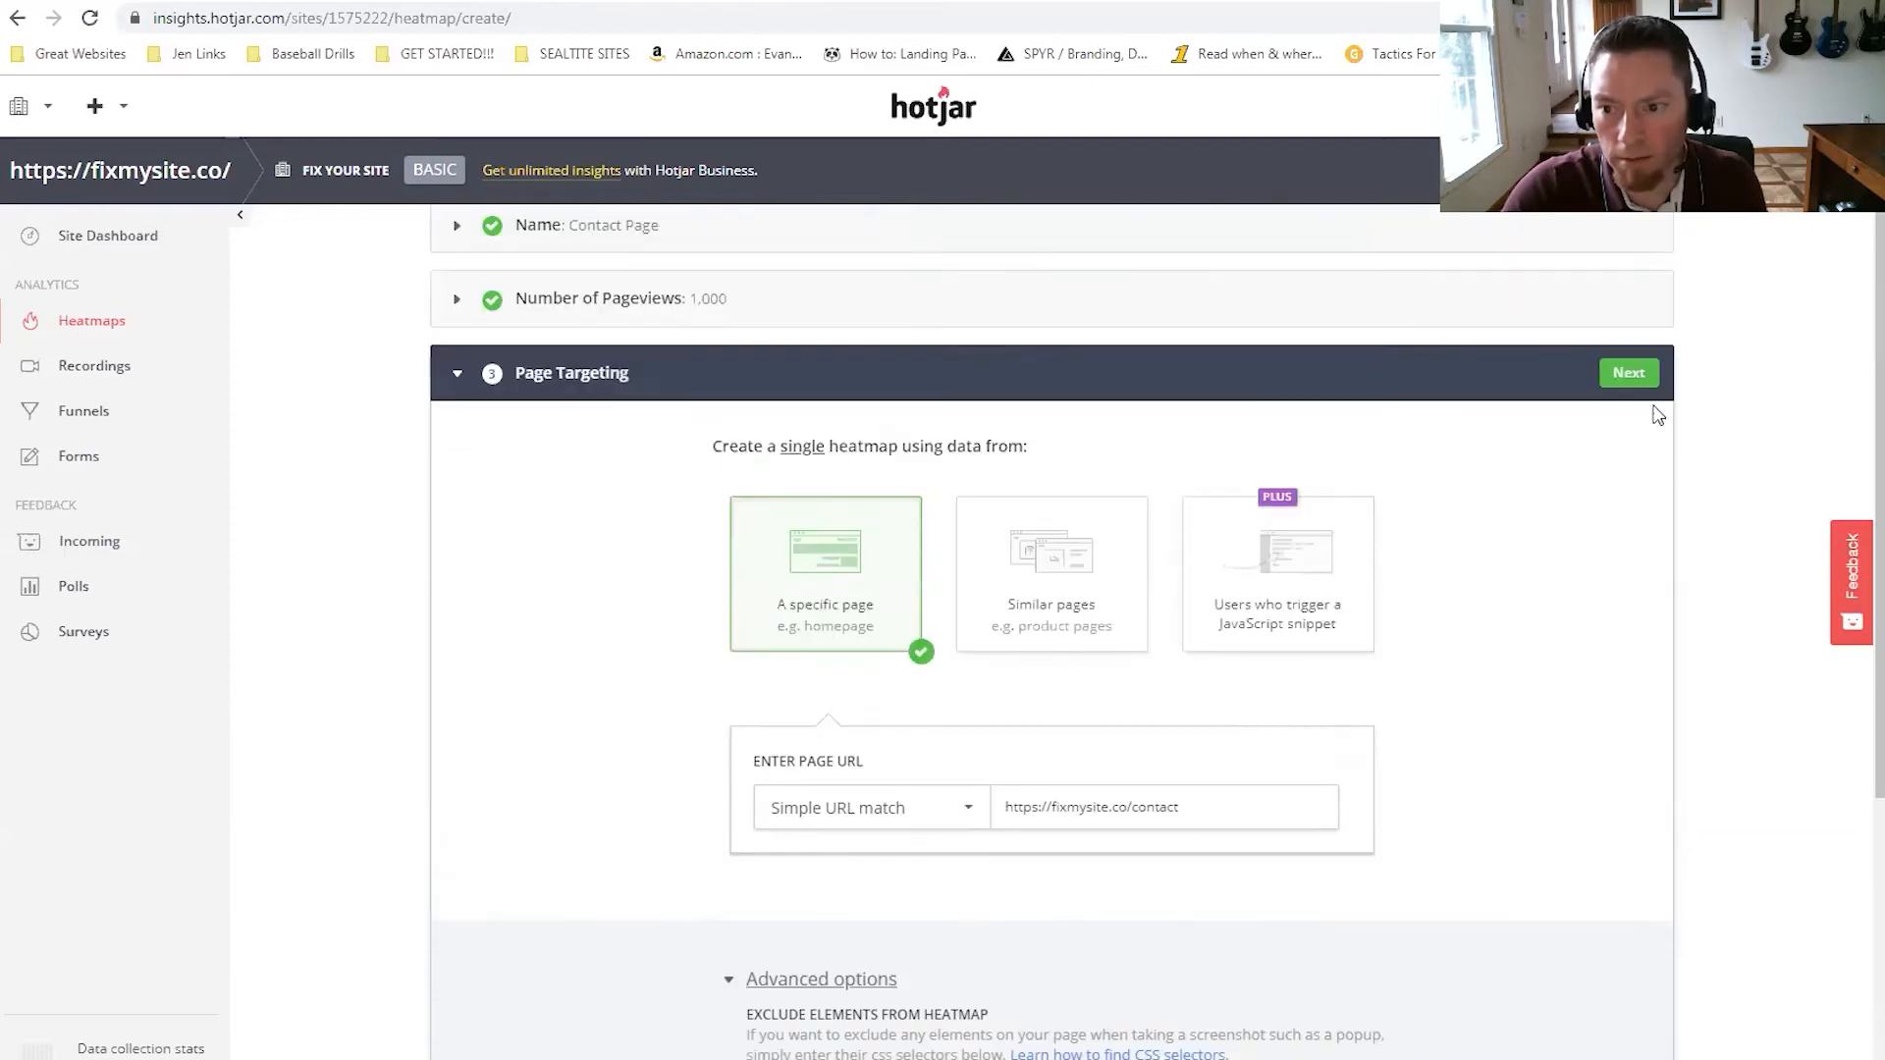
{"action": "left_click", "coordinate": [1625, 377]}
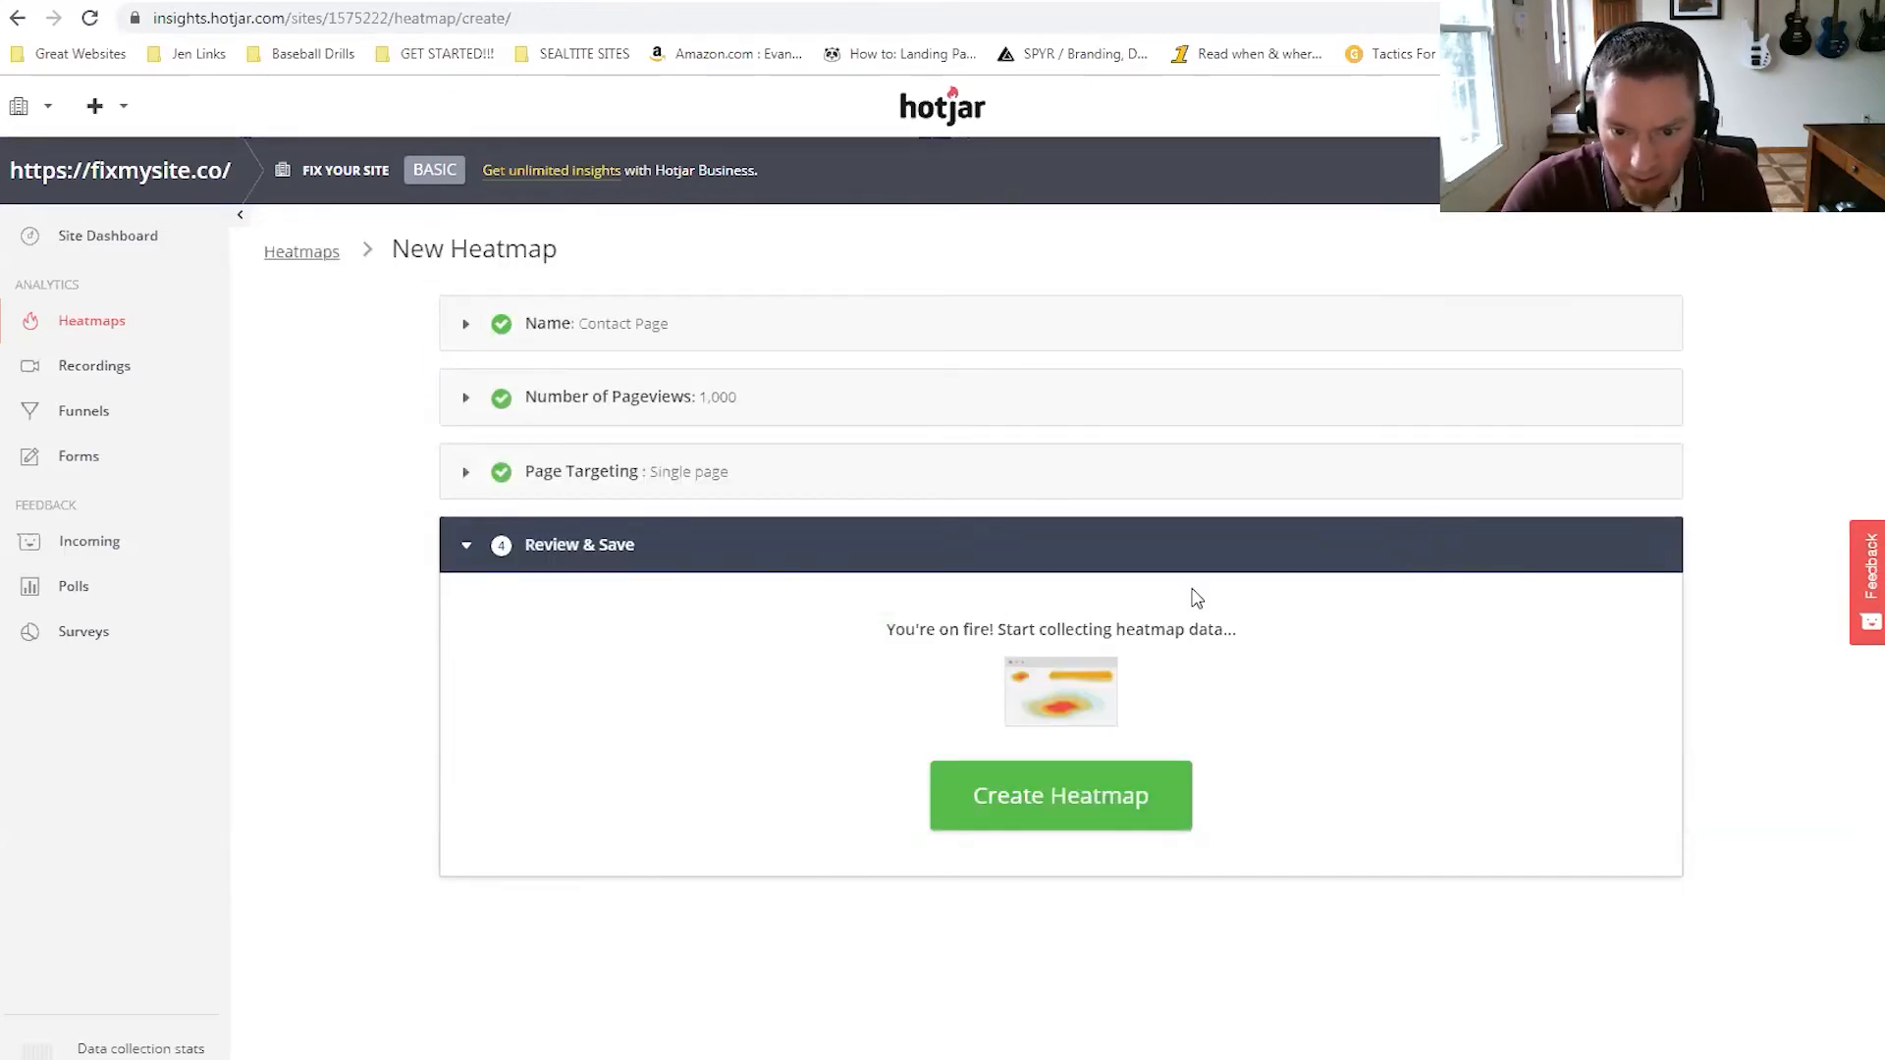
{"action": "left_click", "coordinate": [1106, 796]}
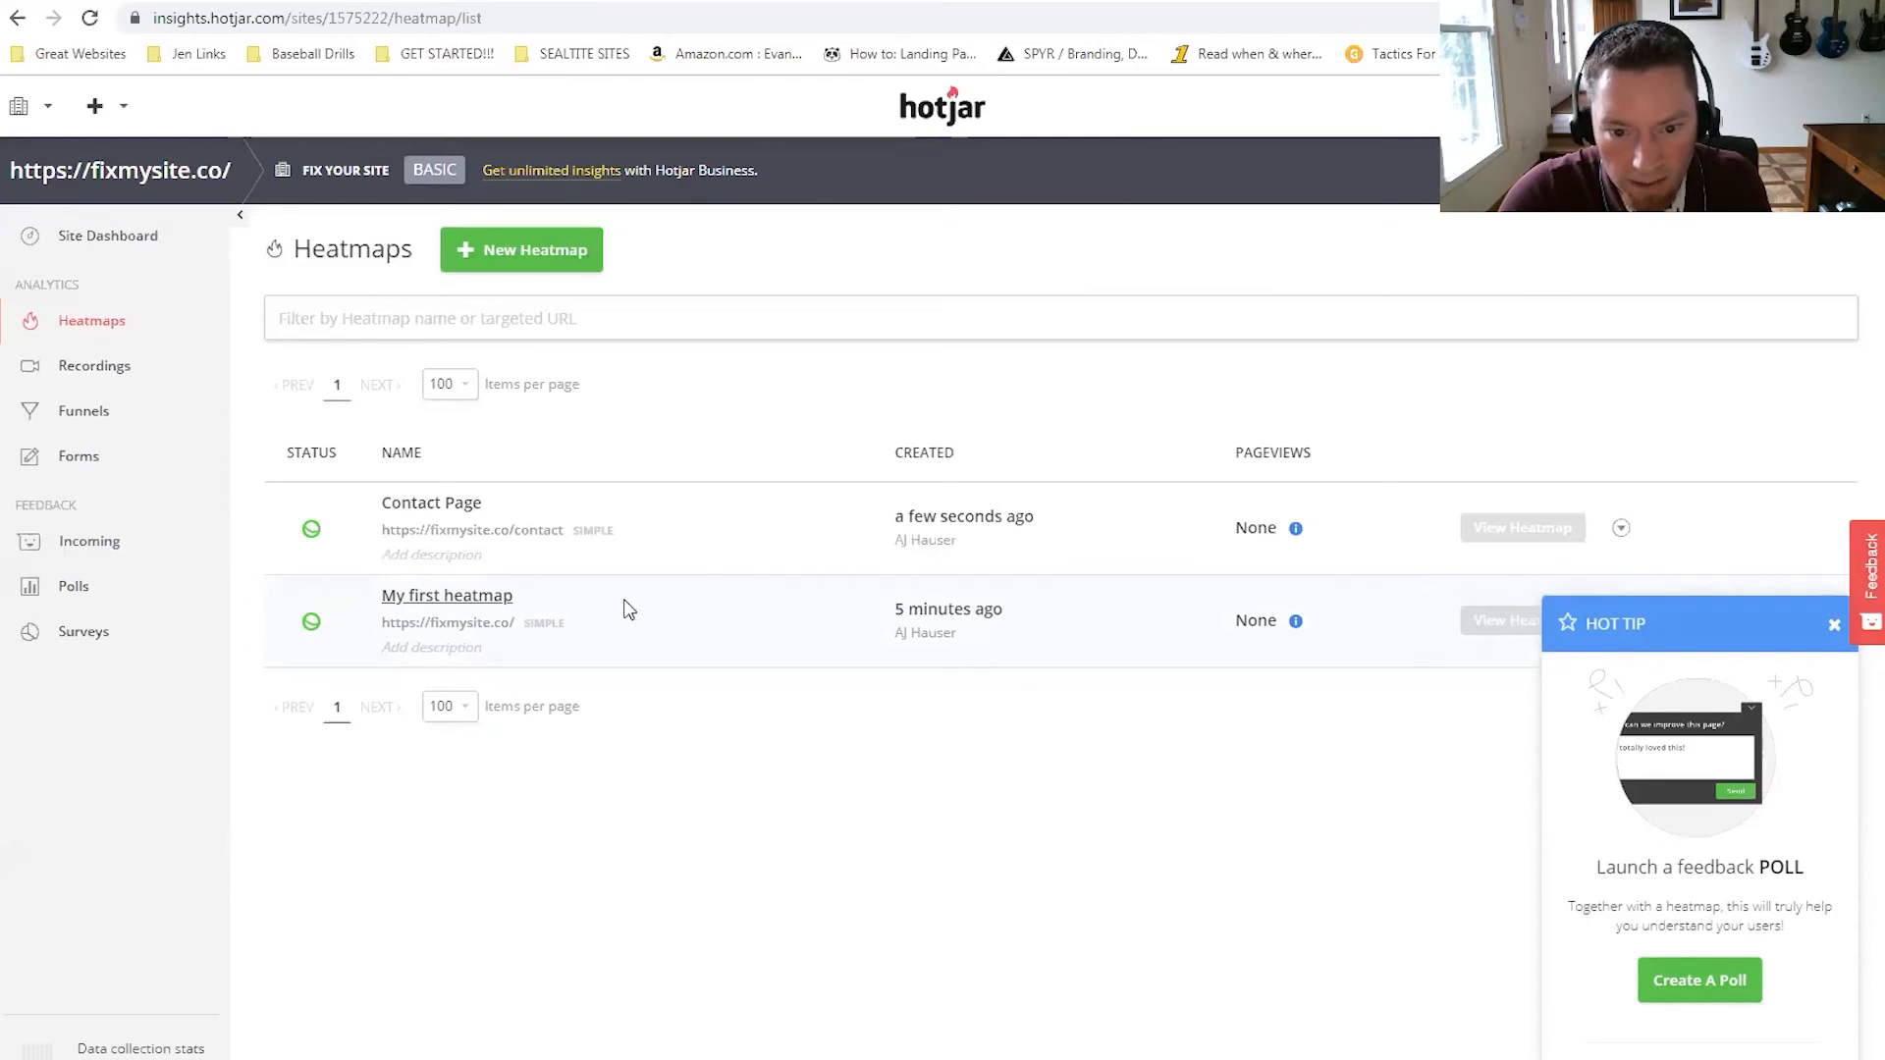
{"action": "left_click", "coordinate": [664, 651]}
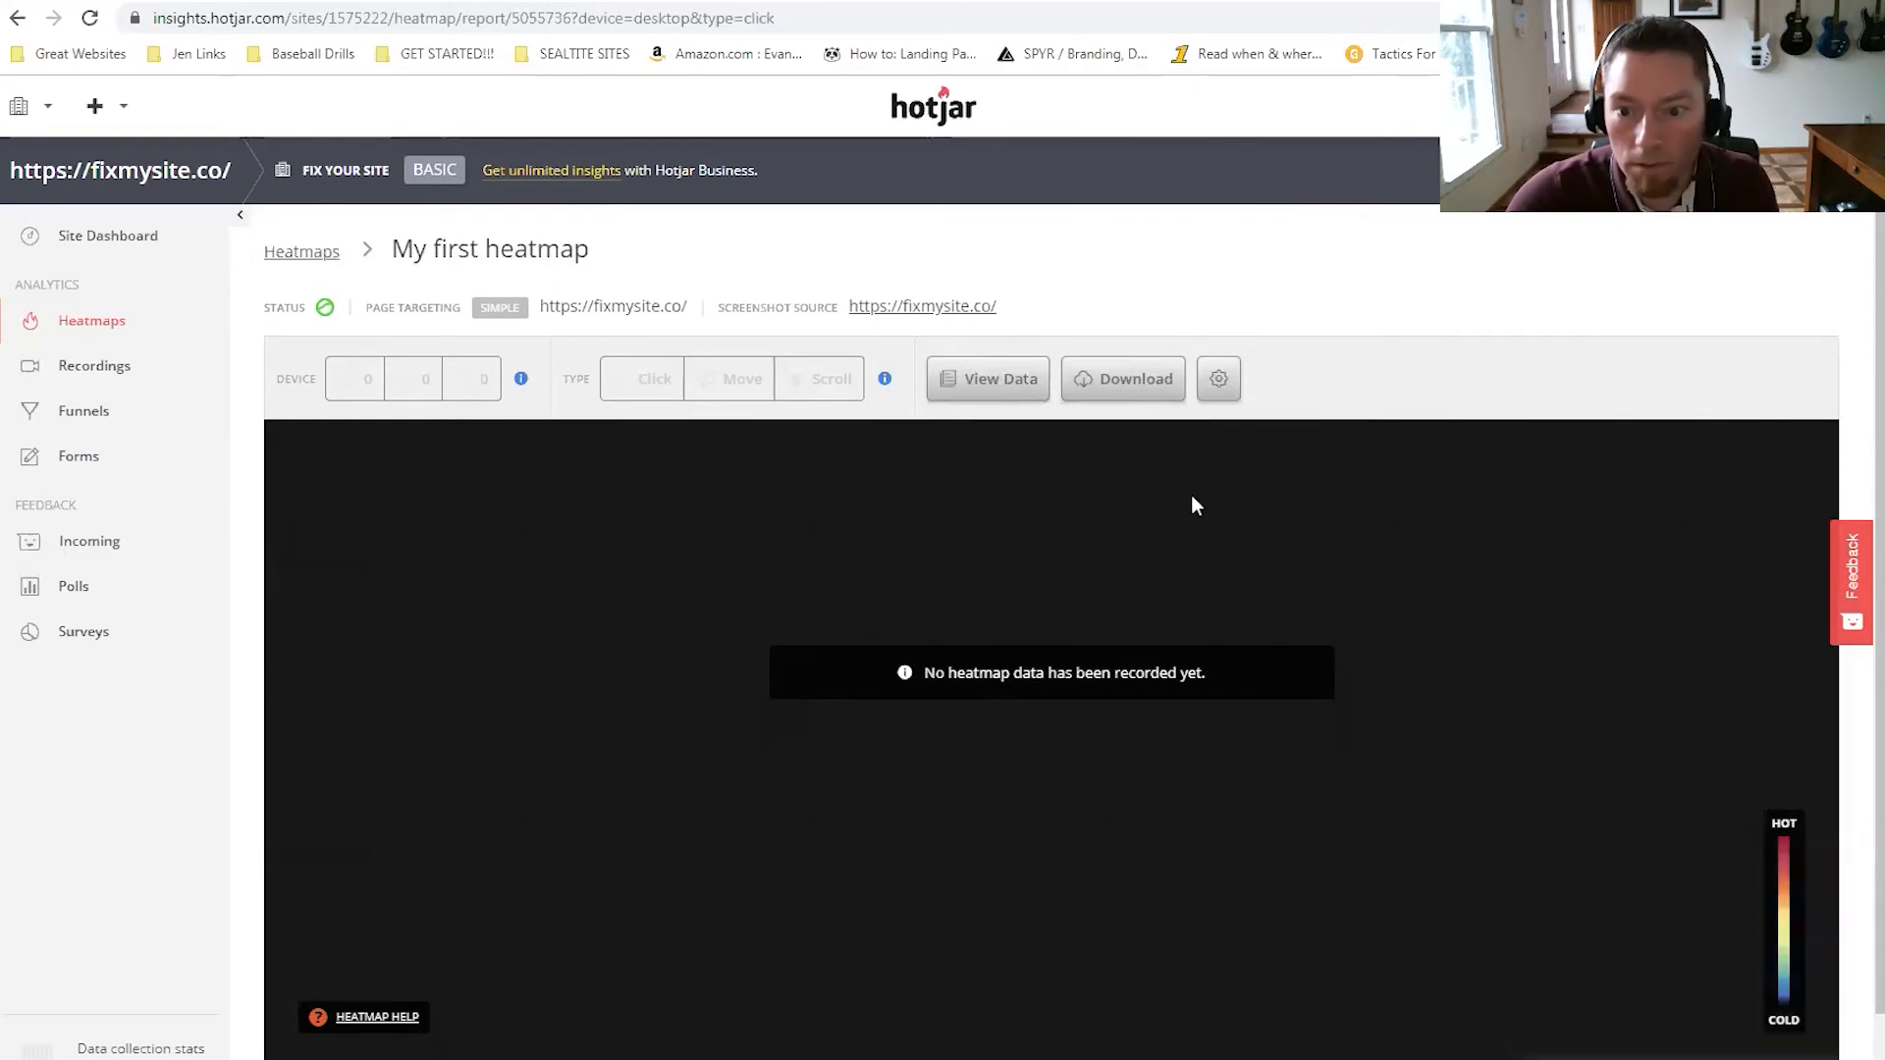
Rename 'My first heatmap' to 'Fix My Site: Homepage' in its edit settings.
{"action": "left_click", "coordinate": [1217, 383]}
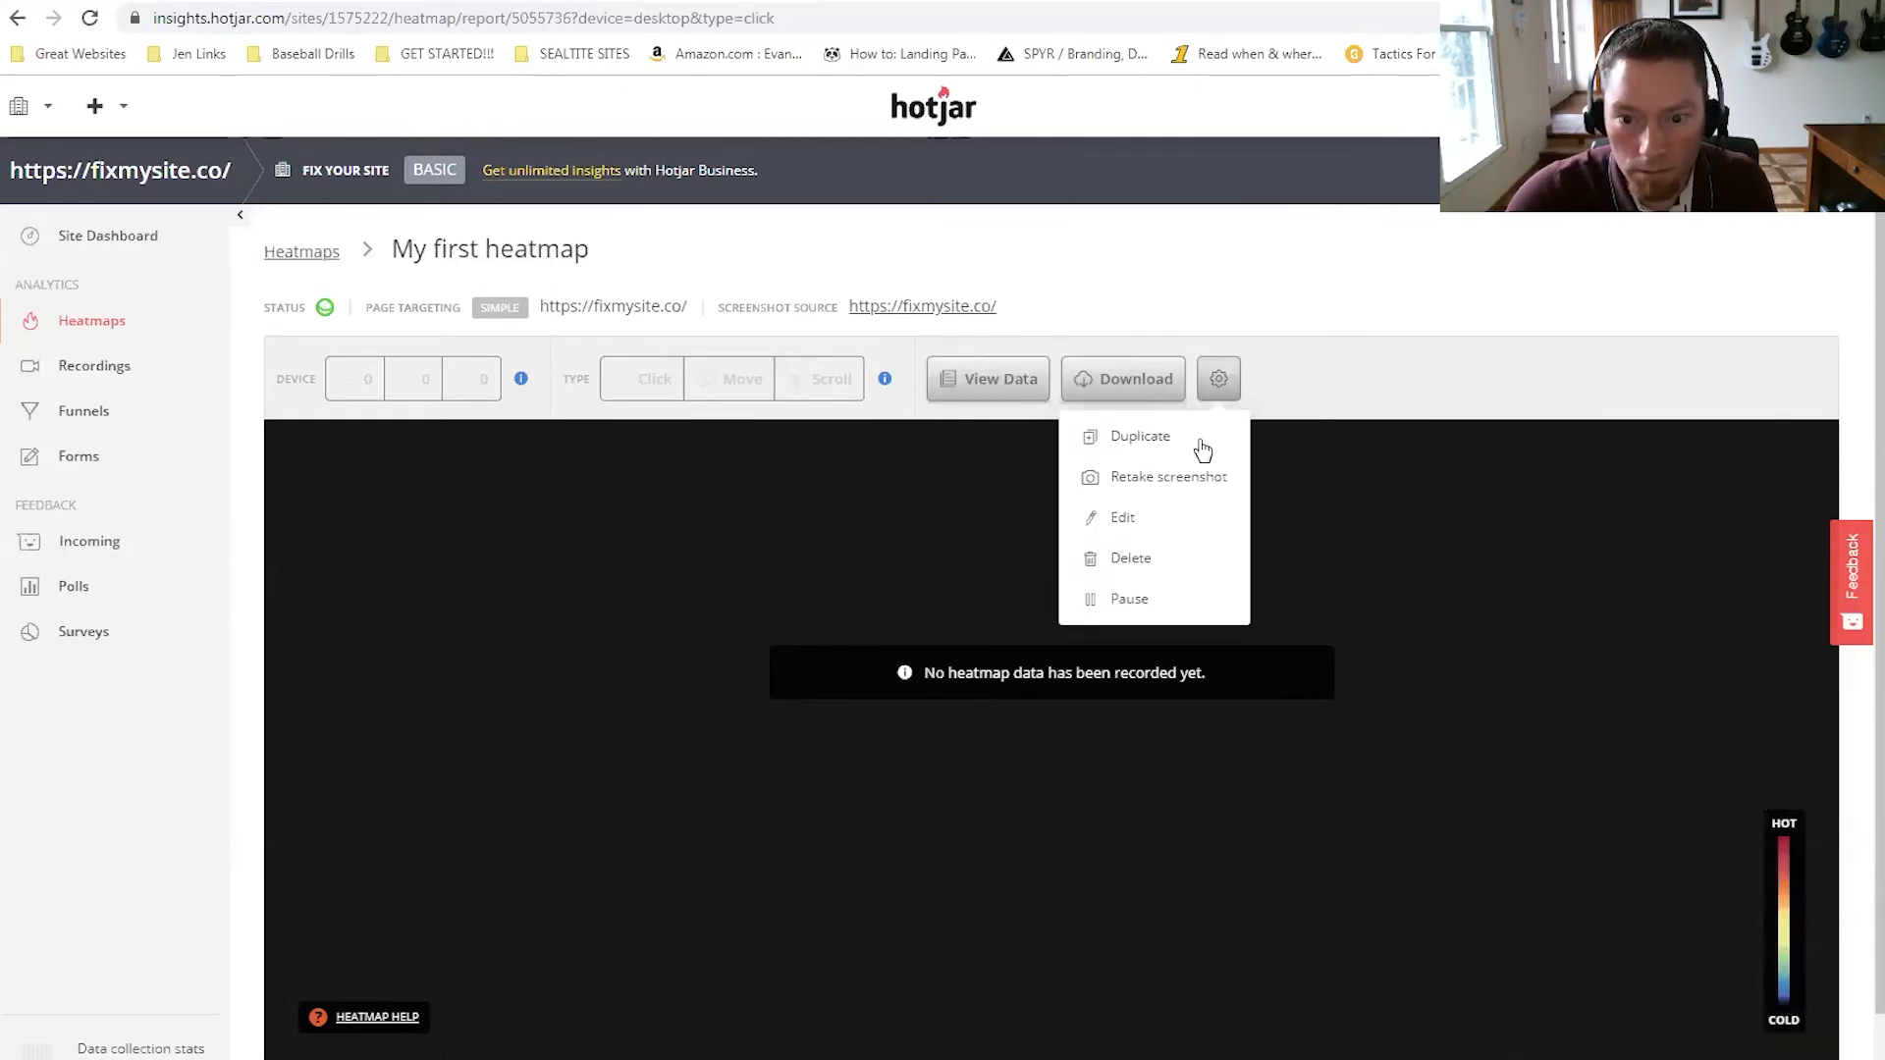
{"action": "left_click", "coordinate": [1122, 521]}
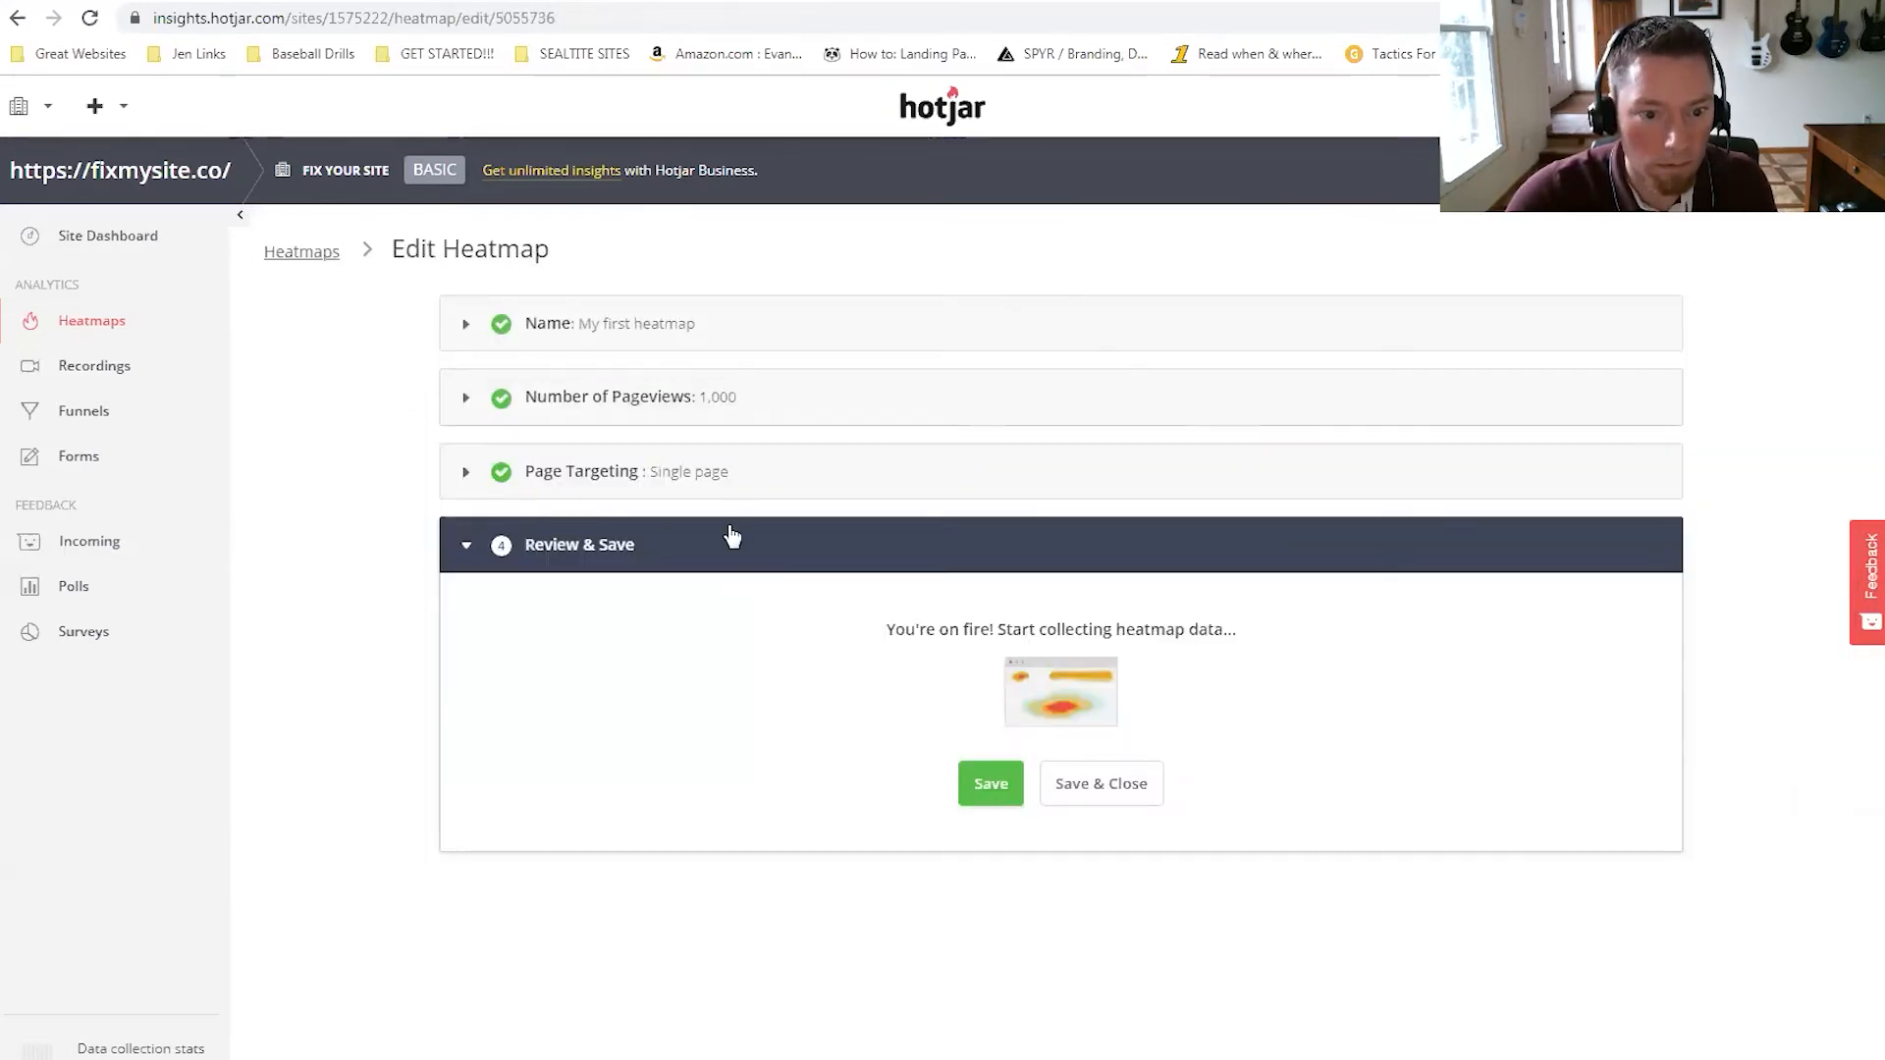
{"action": "left_click", "coordinate": [631, 324]}
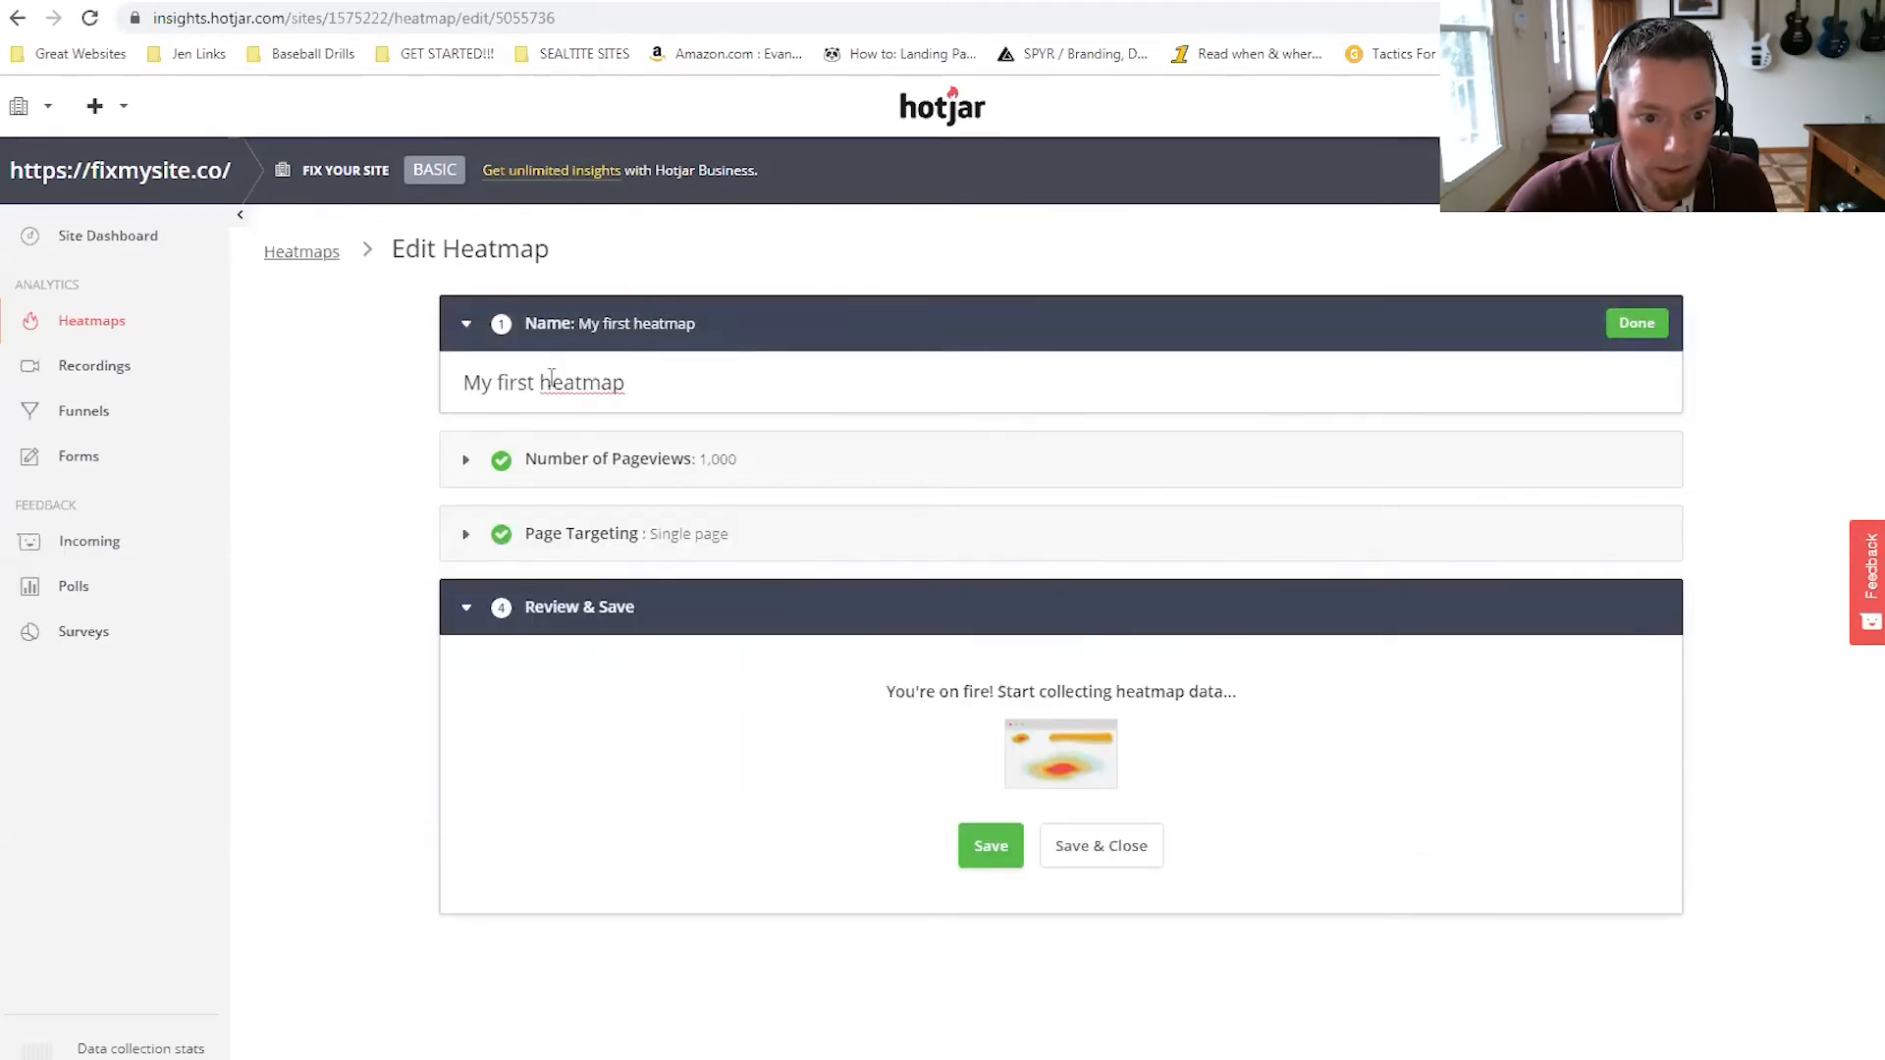
{"action": "left_click_drag", "start_coordinate": [670, 381], "coordinate": [438, 381]}
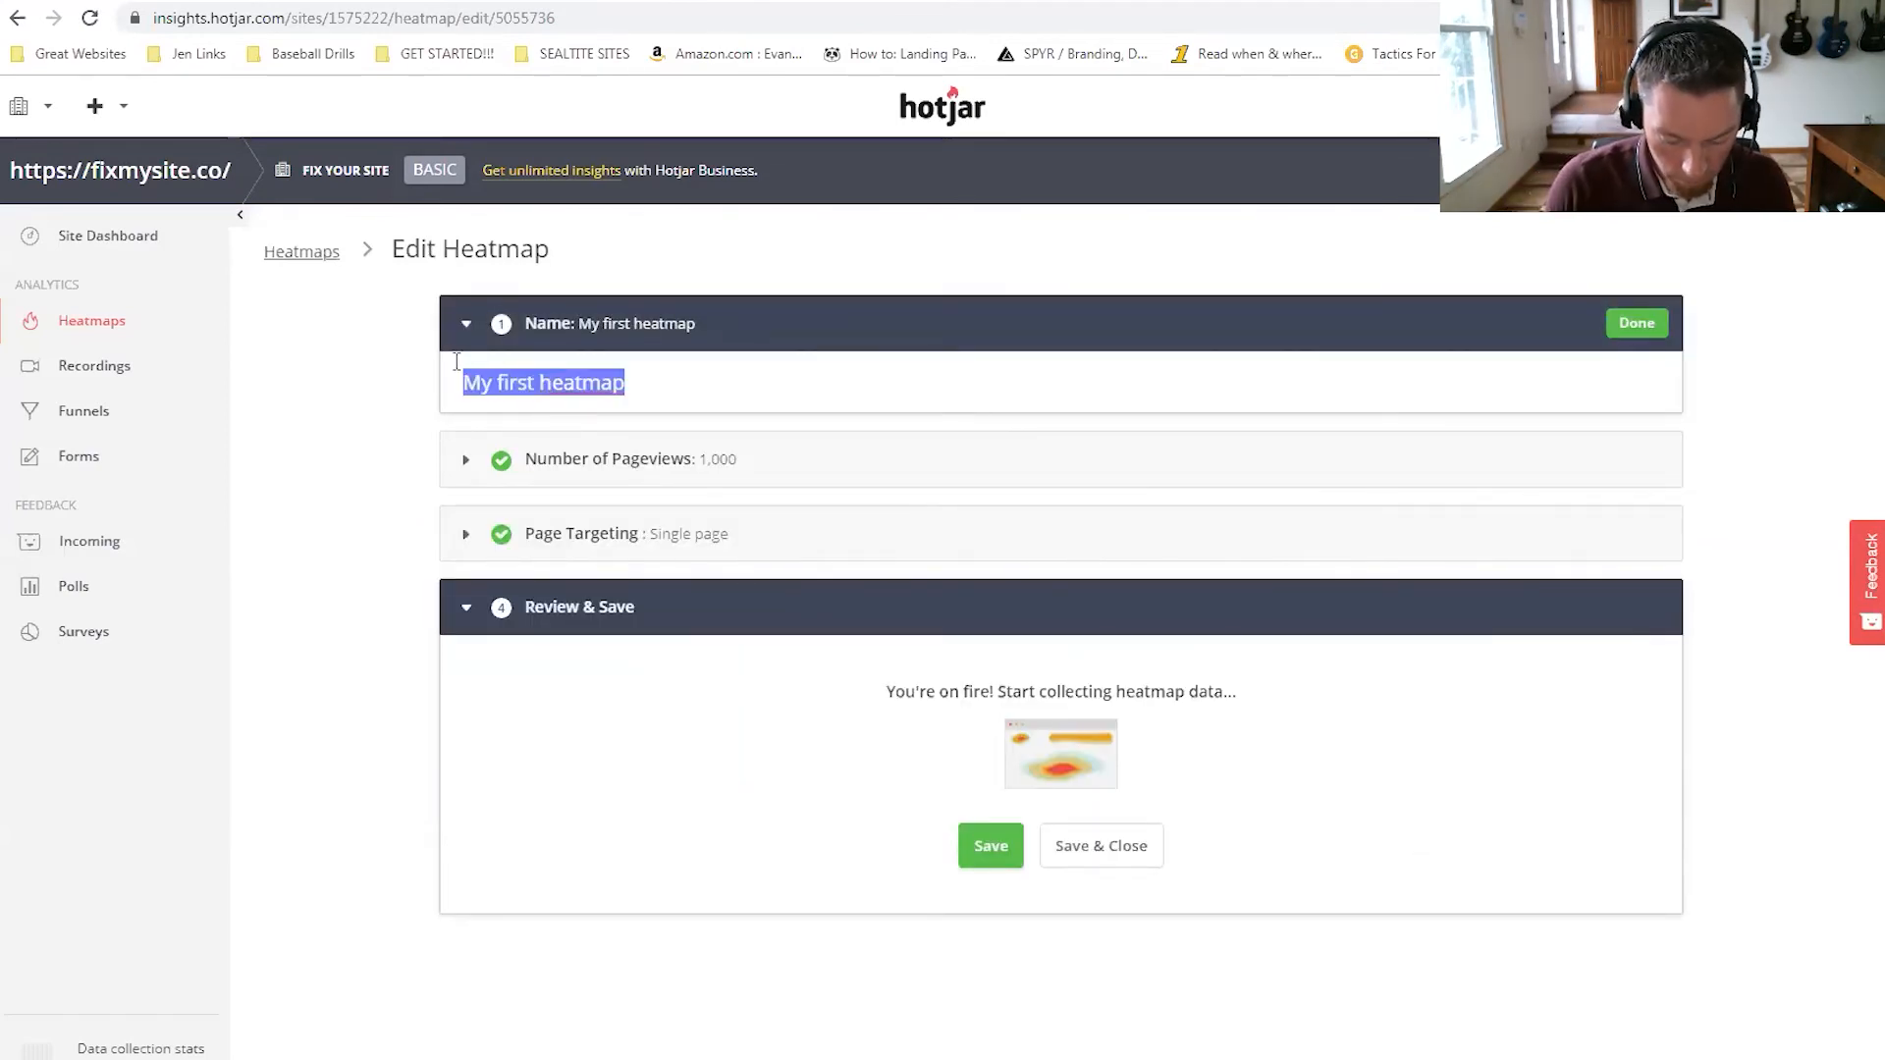
{"action": "type", "text": "Fix My Site: Homepage"}
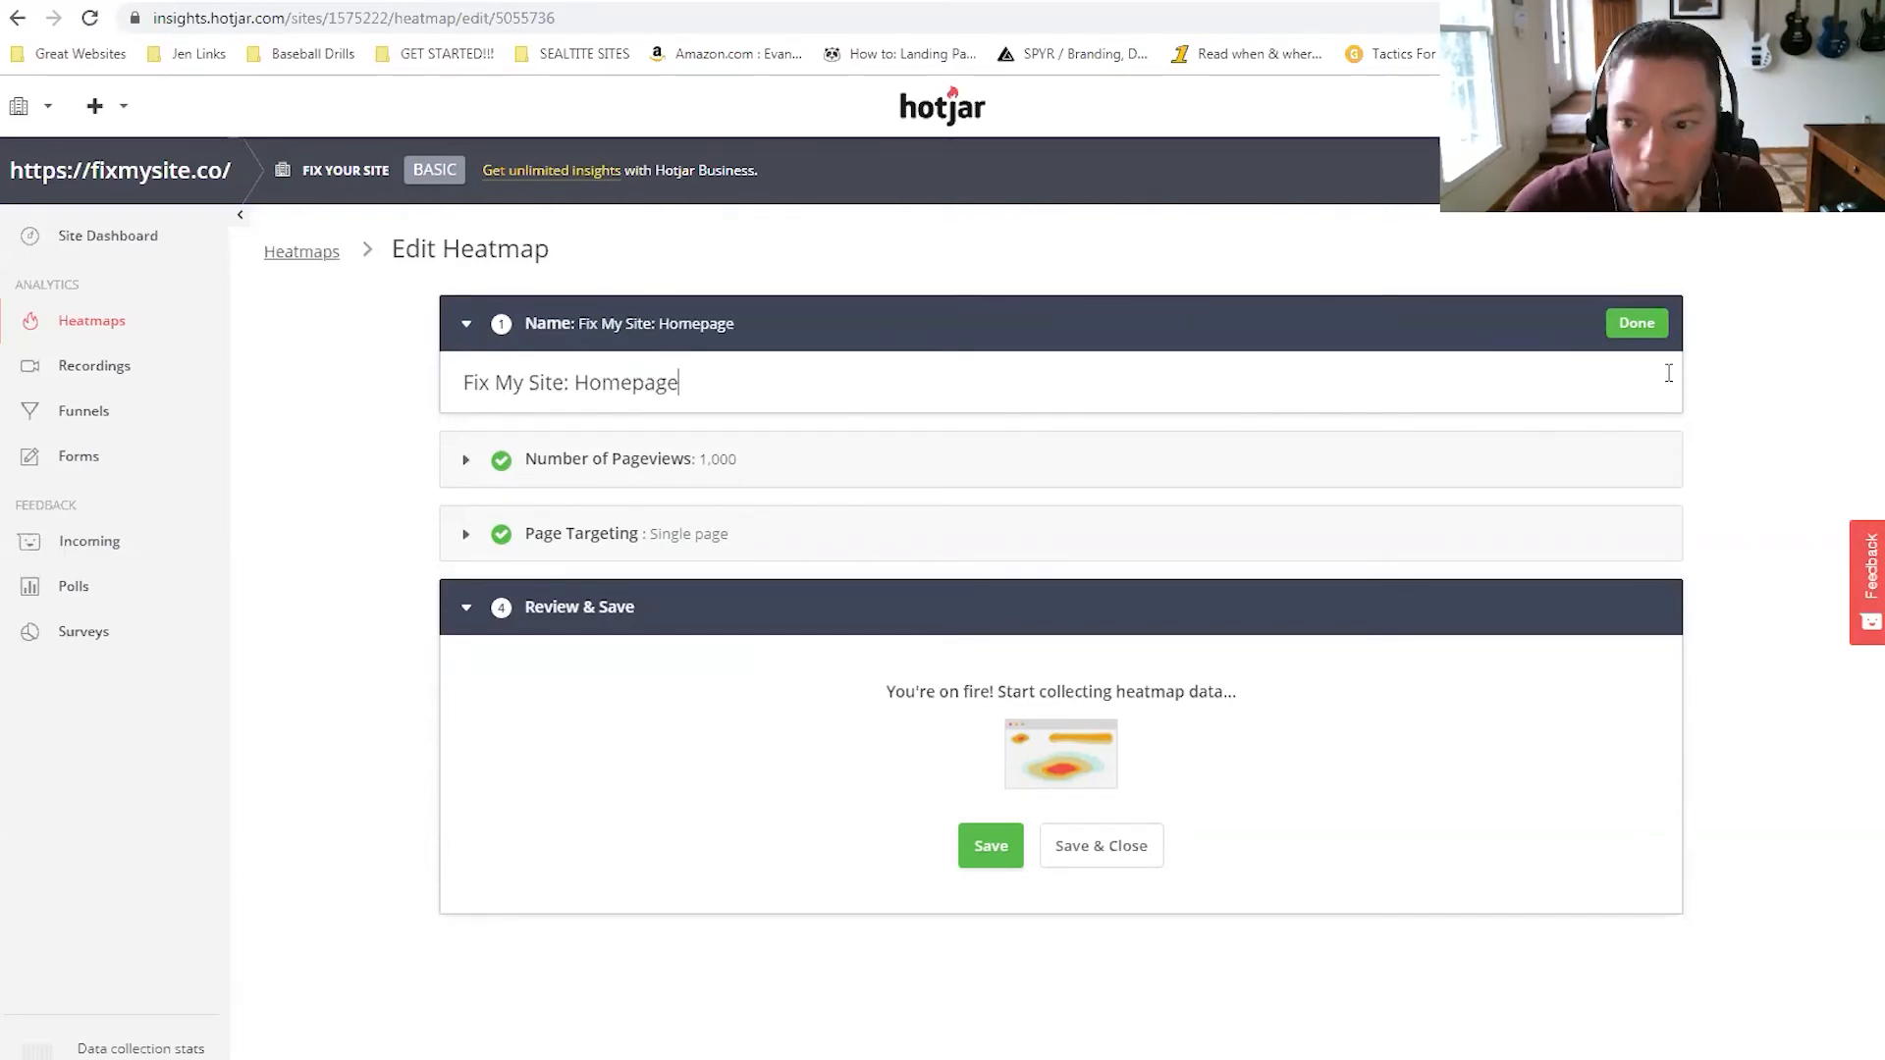
{"action": "left_click", "coordinate": [1635, 323]}
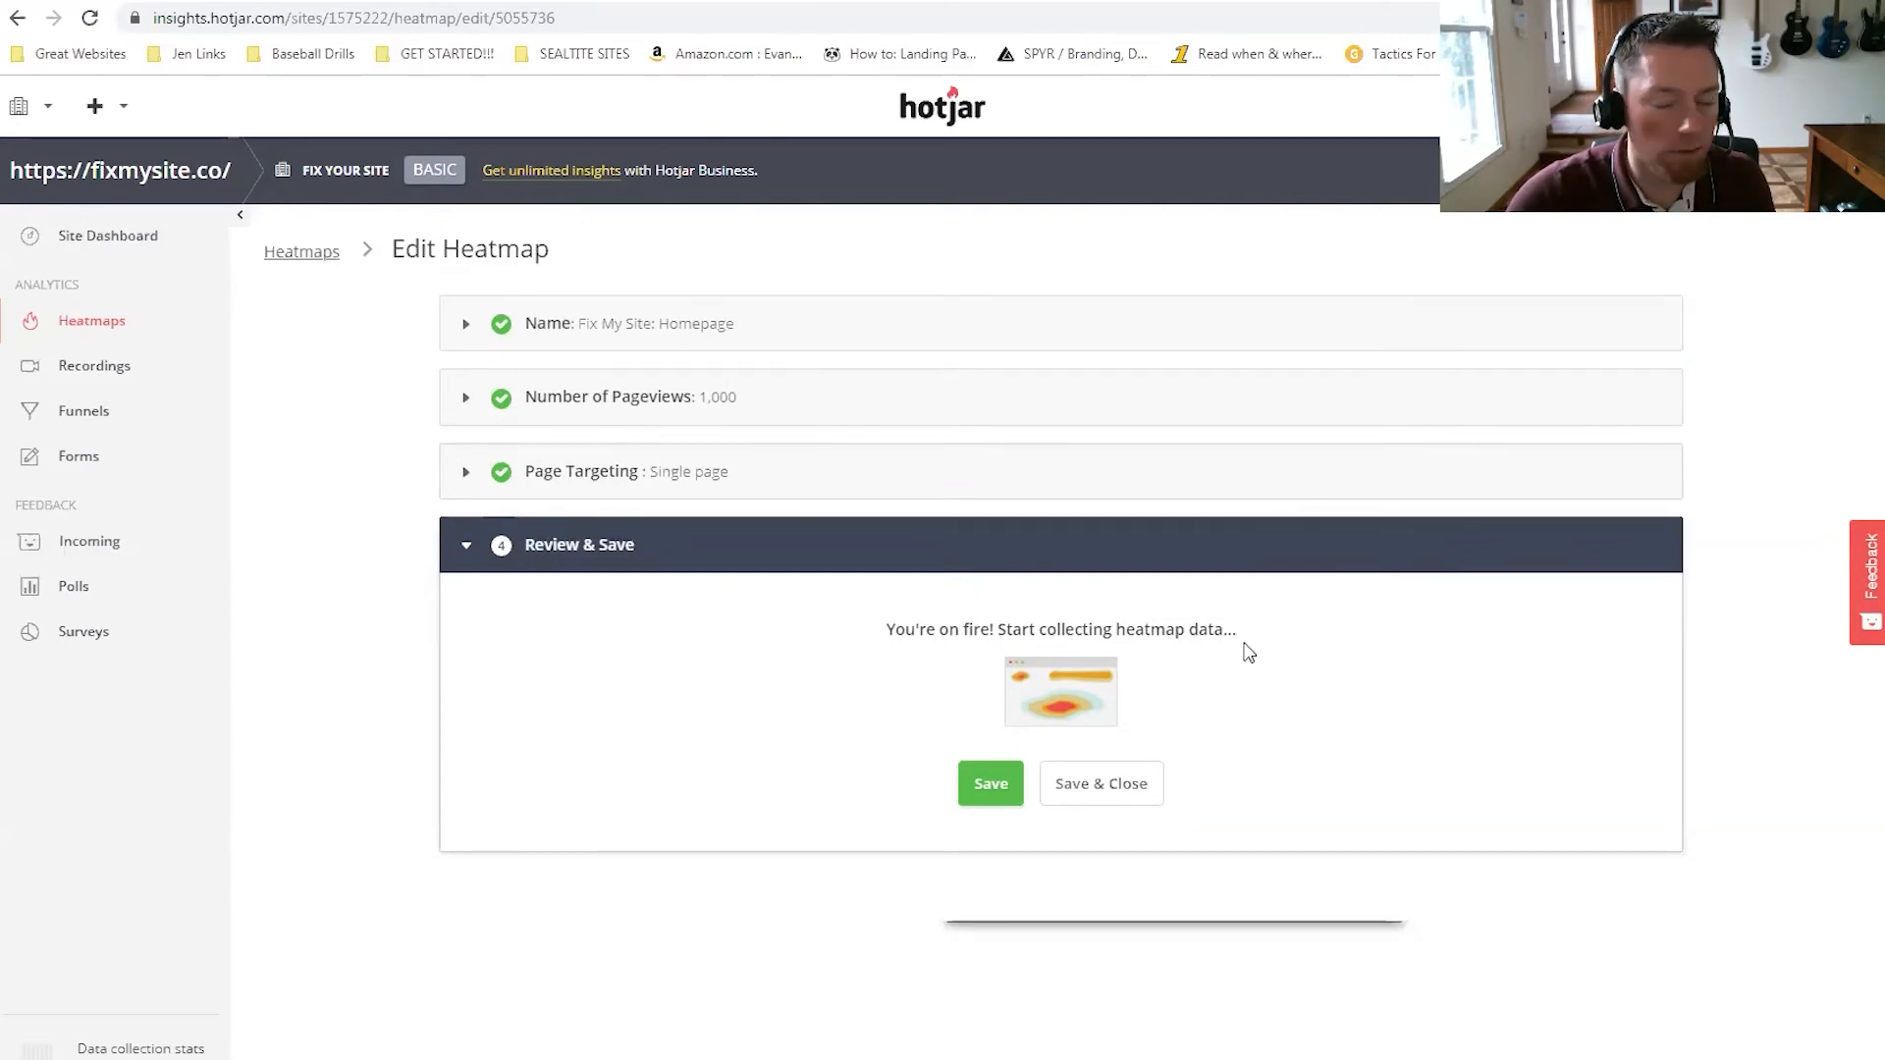
Save the renamed heatmap and return to the heatmaps list.
{"action": "key", "text": "alt+Left"}
{"action": "left_click", "coordinate": [1093, 361]}
{"action": "left_click", "coordinate": [990, 783]}
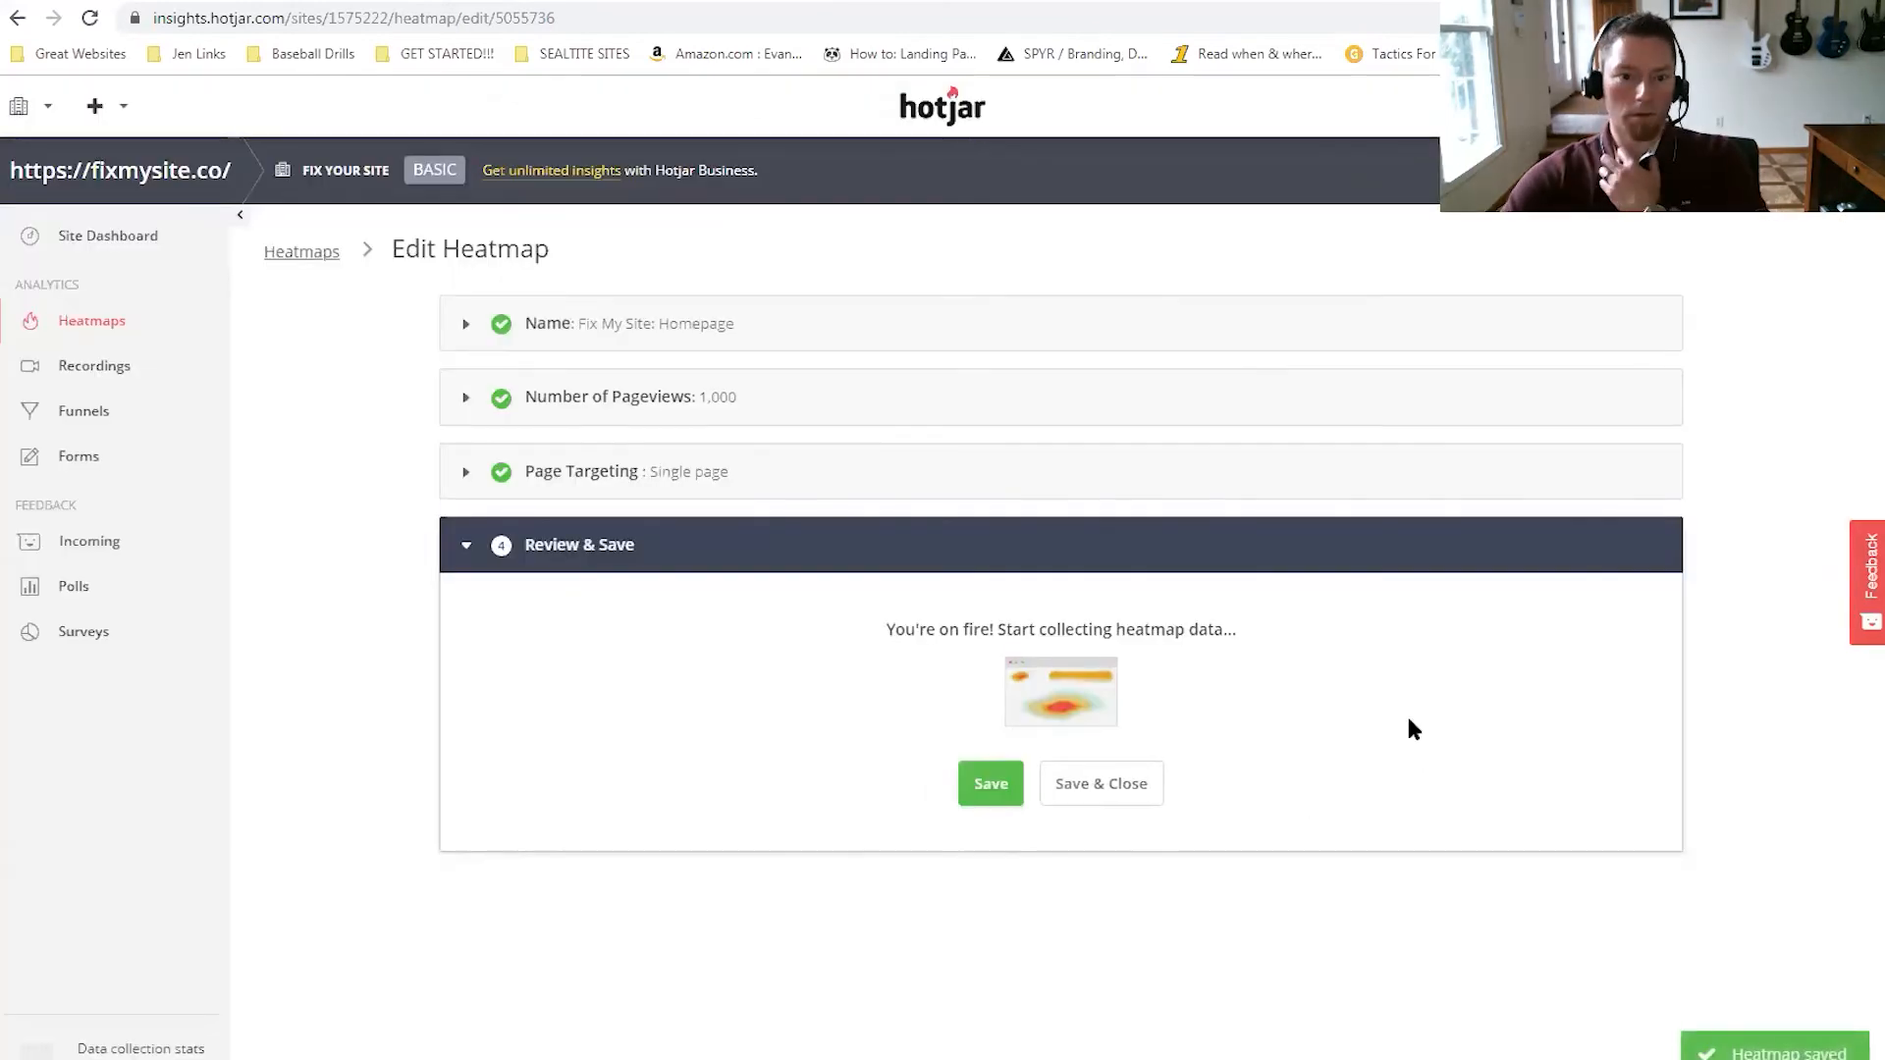
{"action": "key", "text": "alt+Left"}
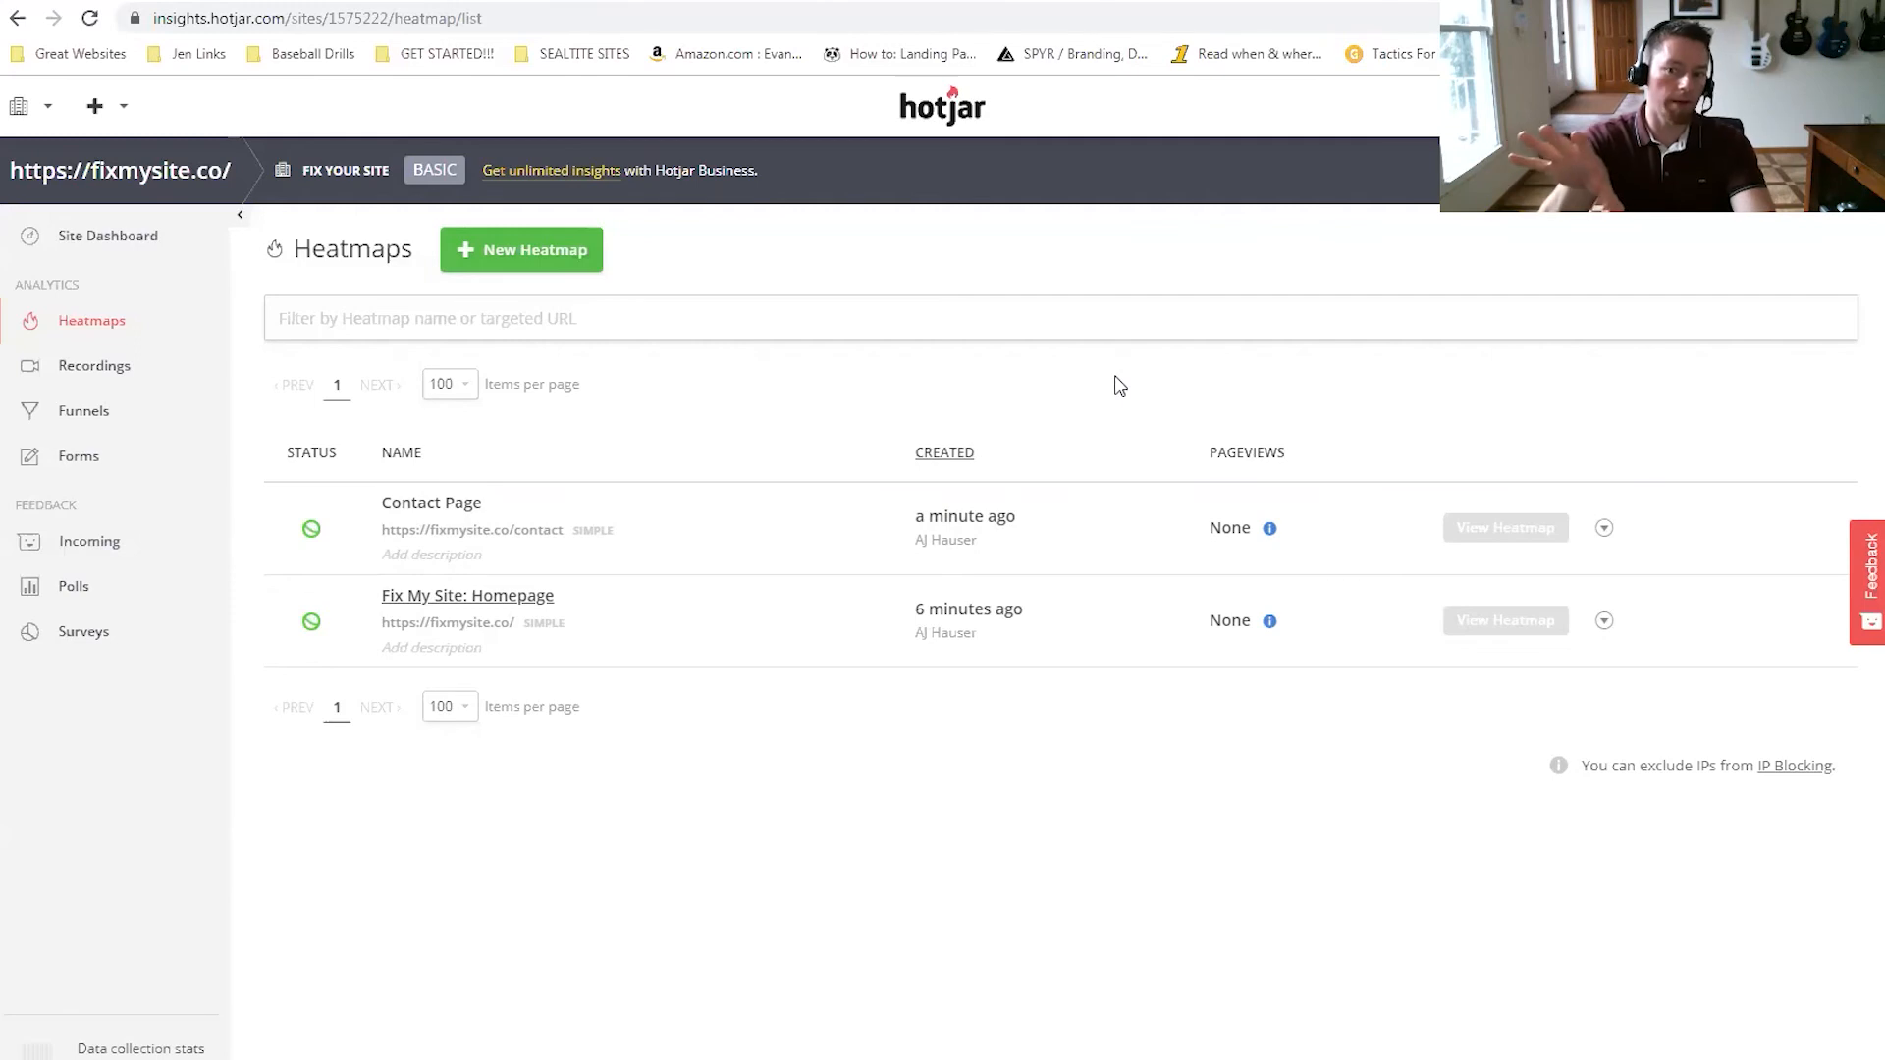